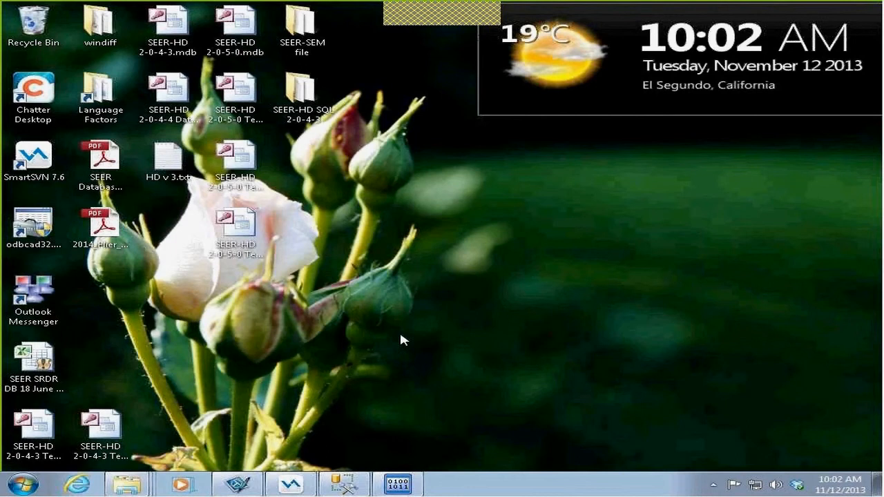
Switch to SEER-SEM, view the historical data chart in SEER Metrics Analysis & Benchmarking, close it and minimize SEER-SEM.
click(398, 485)
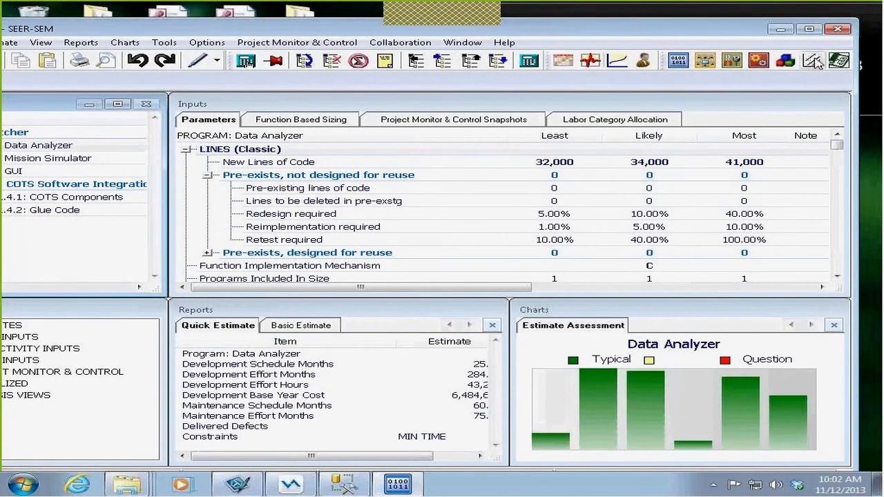
click(815, 61)
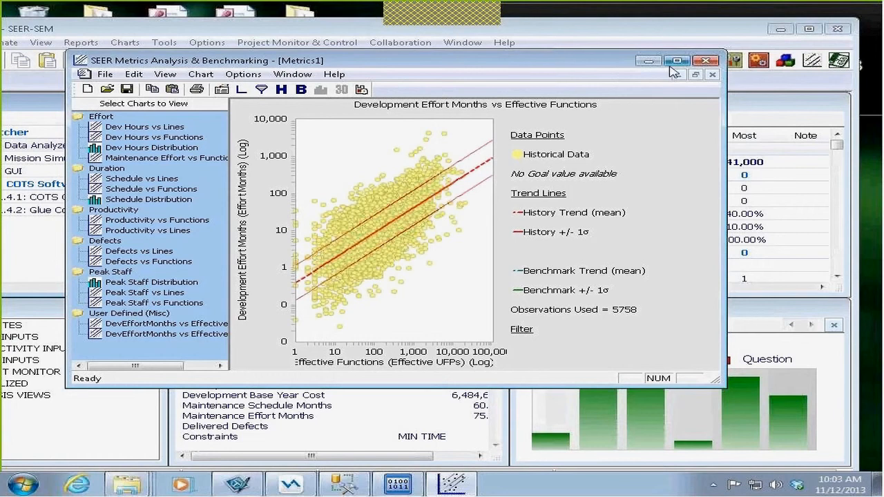
click(704, 63)
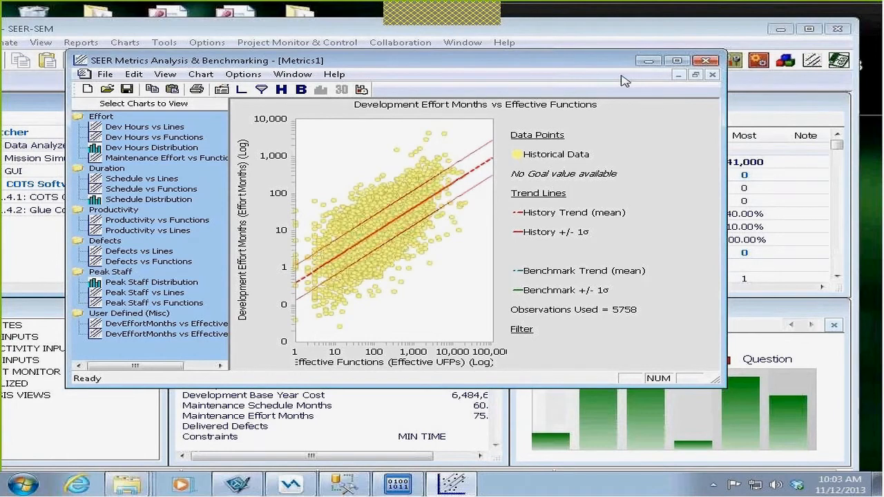
click(781, 28)
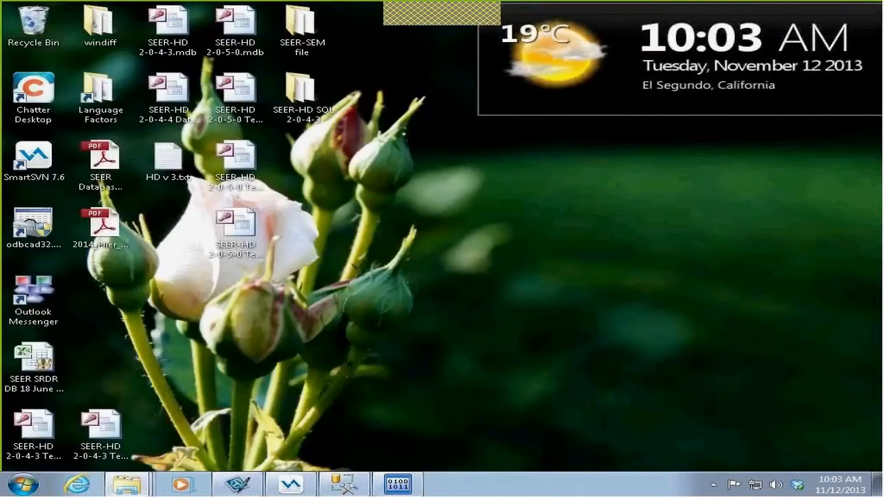
Launch SEER-HD Administrator from the SEER Historical Database program group and dismiss its Quick Chooser.
click(23, 486)
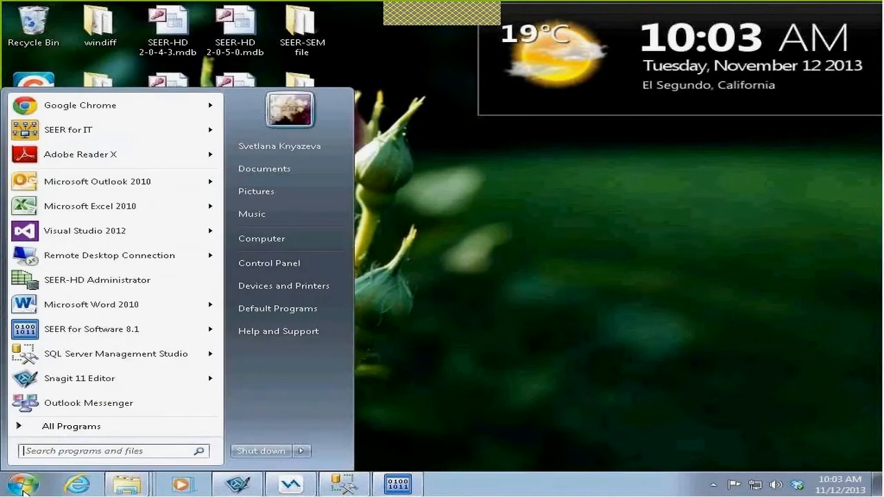
click(63, 426)
scroll(110, 393, down, 4)
scroll(111, 394, down, 10)
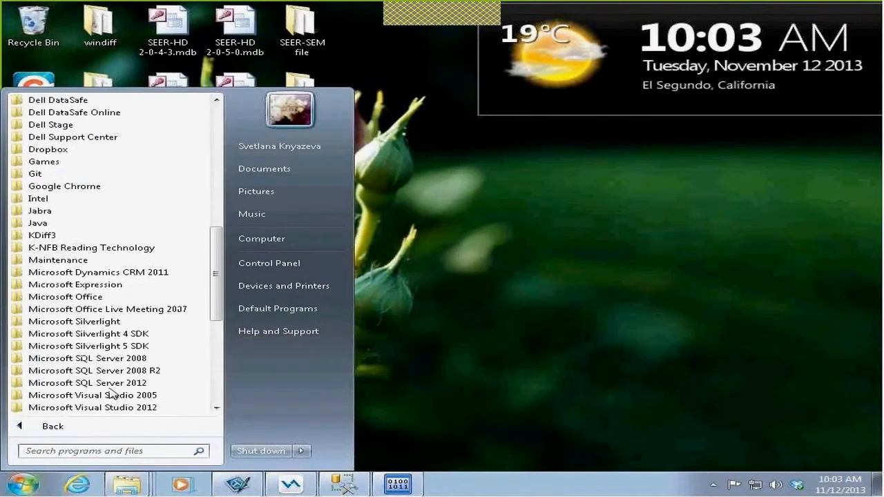
click(61, 358)
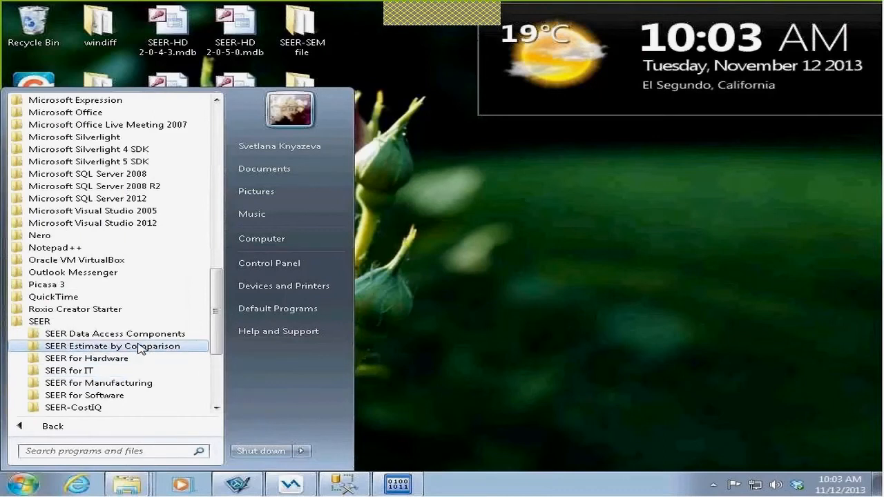
scroll(138, 348, down, 1)
click(124, 359)
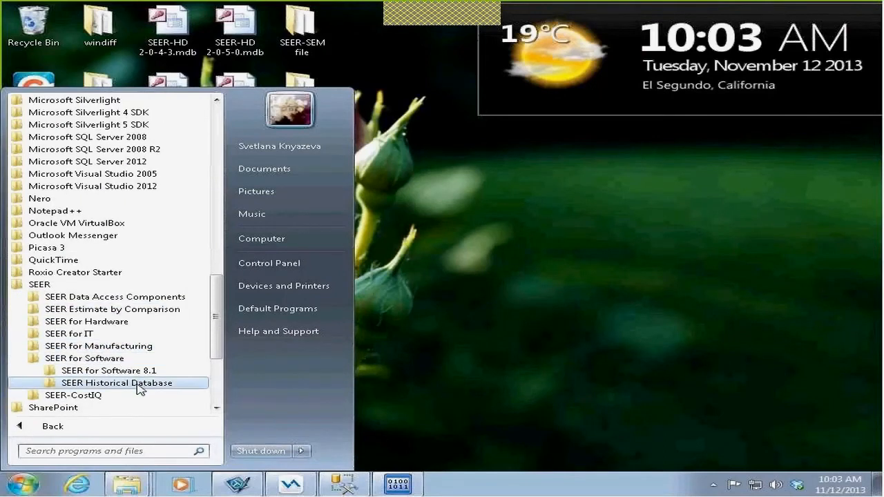
click(137, 385)
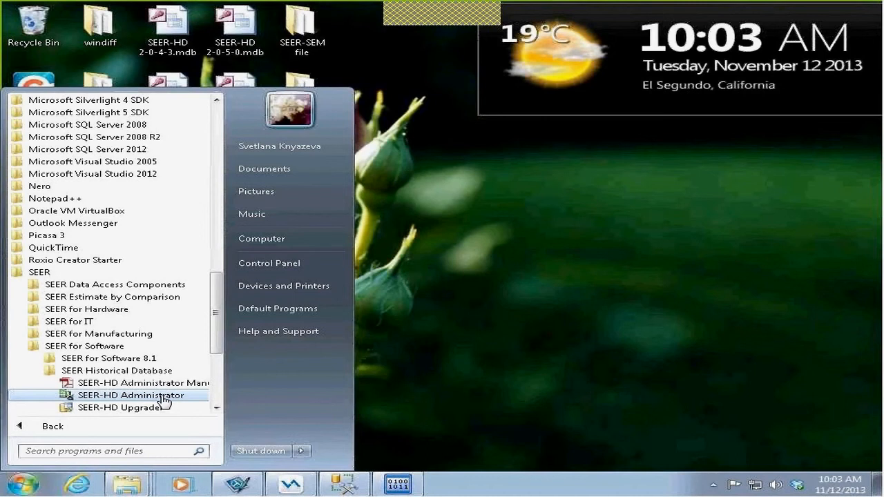
click(163, 399)
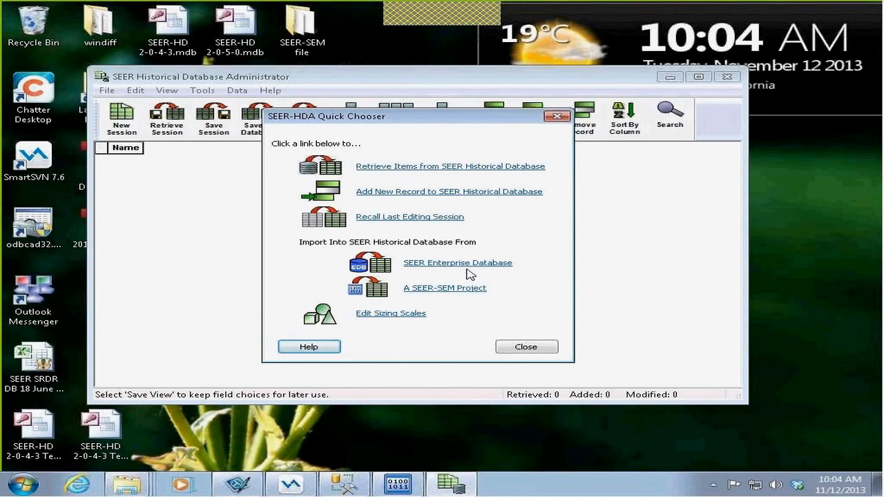
click(526, 348)
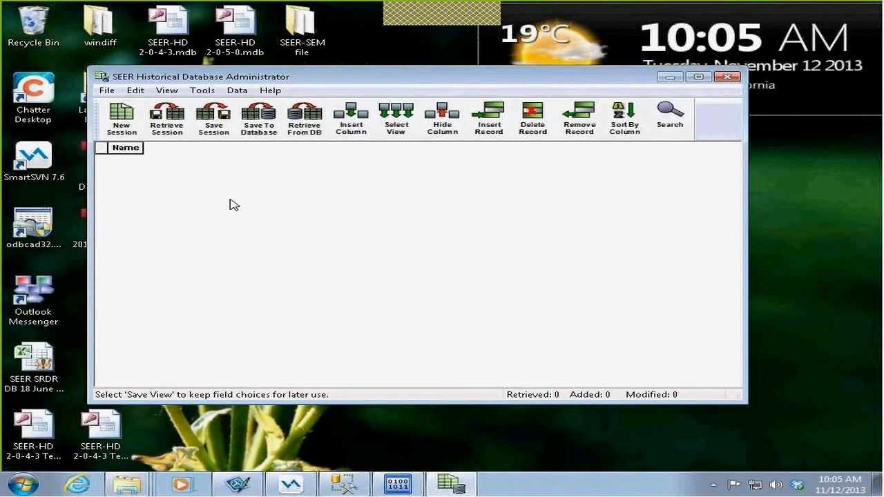
Review the retrieval filters, then retrieve the repository items from the database with the group filter set to ISBSG.
click(305, 126)
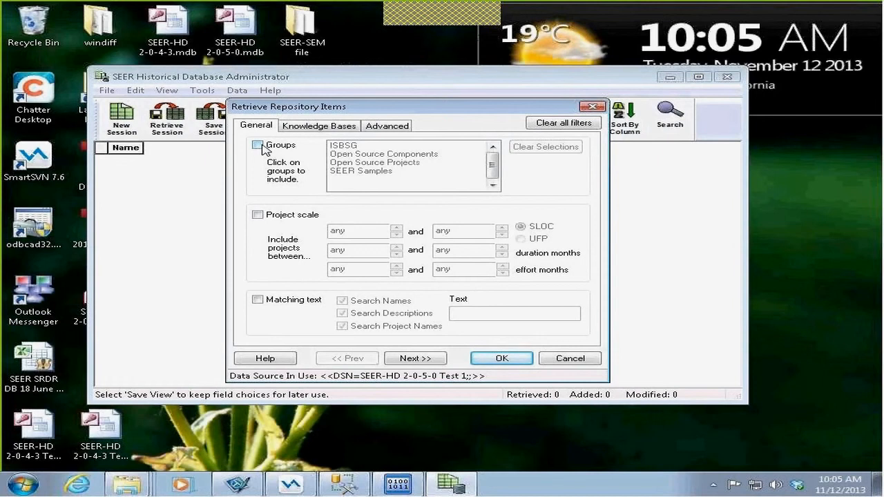
click(304, 131)
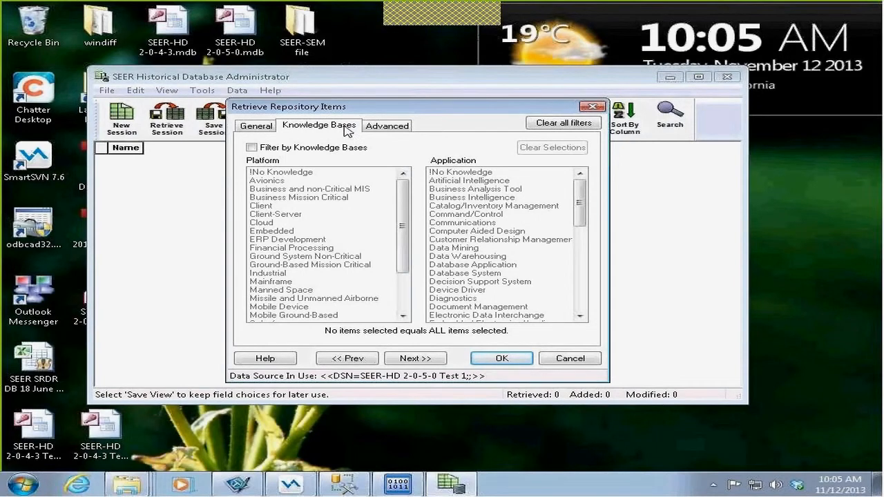
click(392, 132)
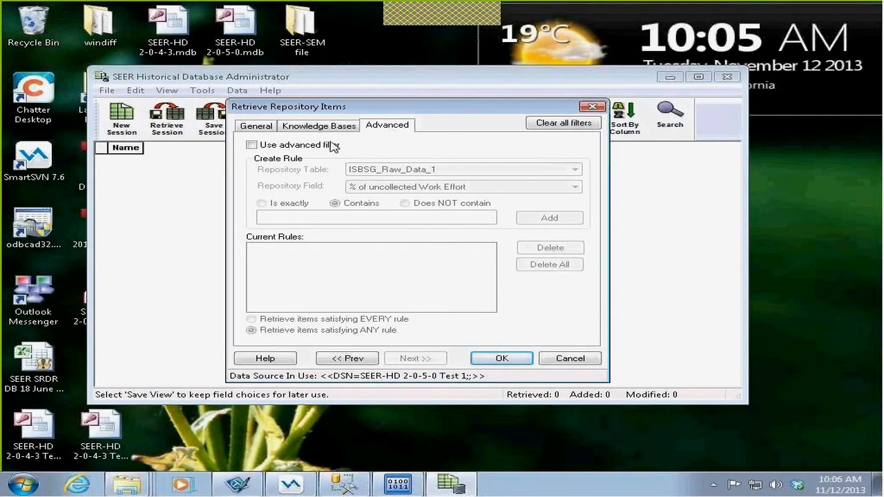
click(255, 128)
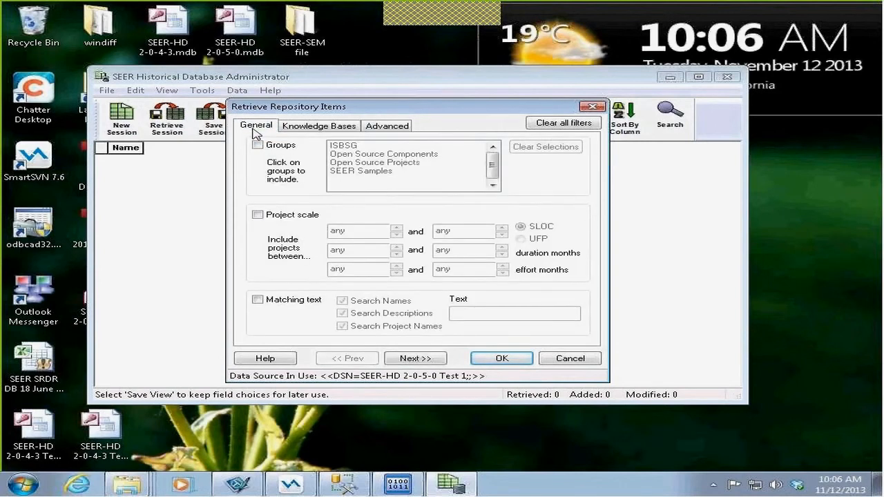
click(258, 145)
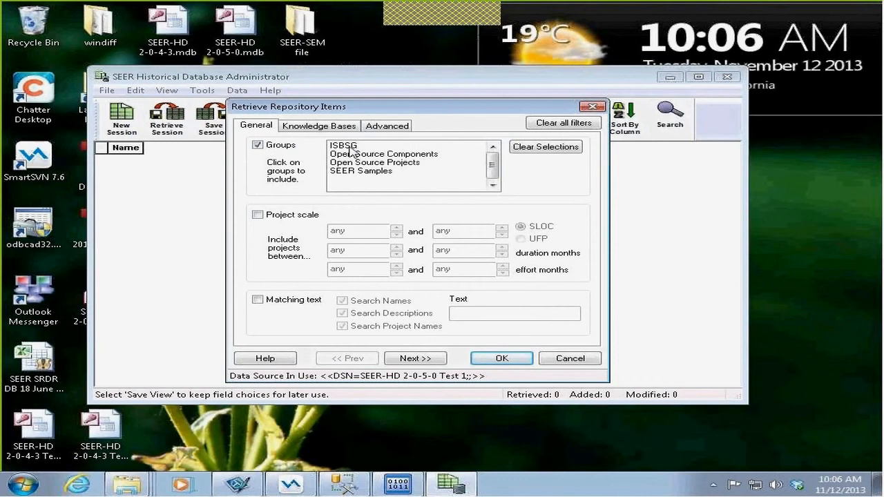
click(351, 146)
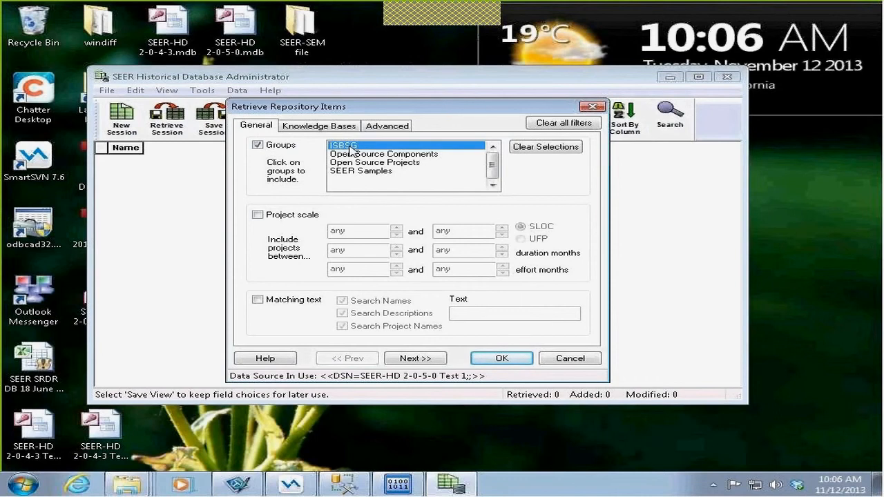
click(501, 364)
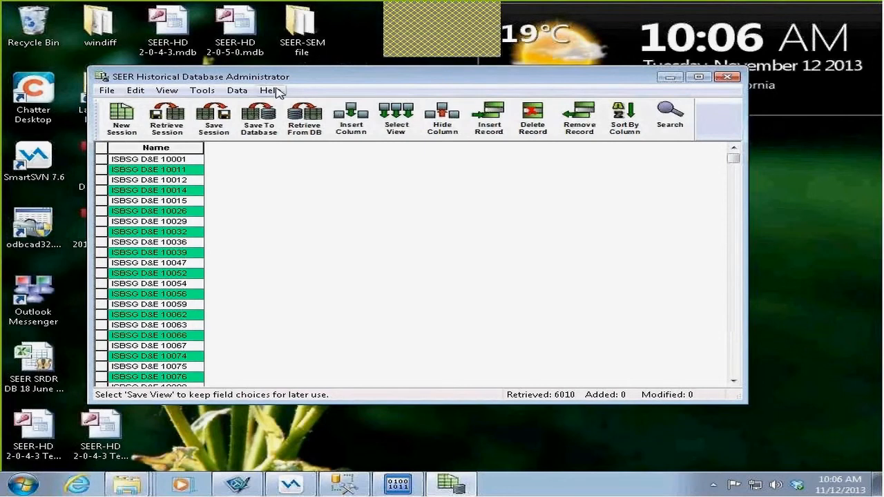
Examine the field tables available for adding columns to the record grid, and leave without adding any.
drag(325, 77, 334, 96)
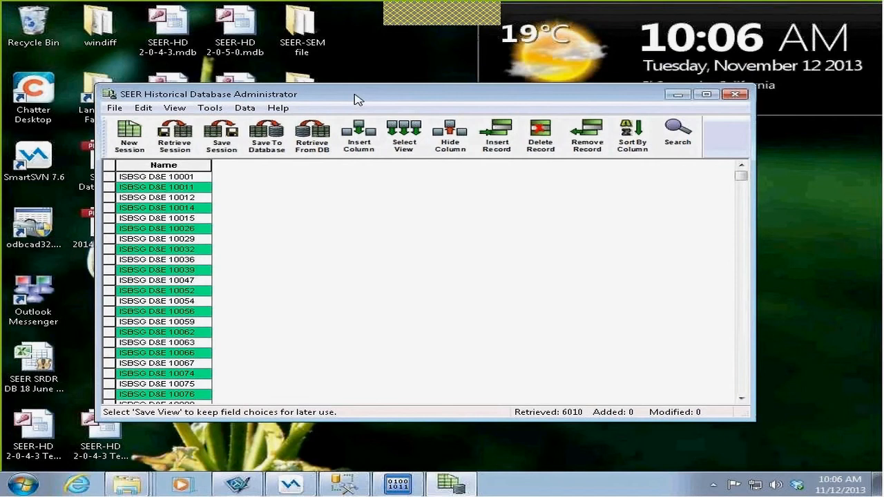
click(181, 108)
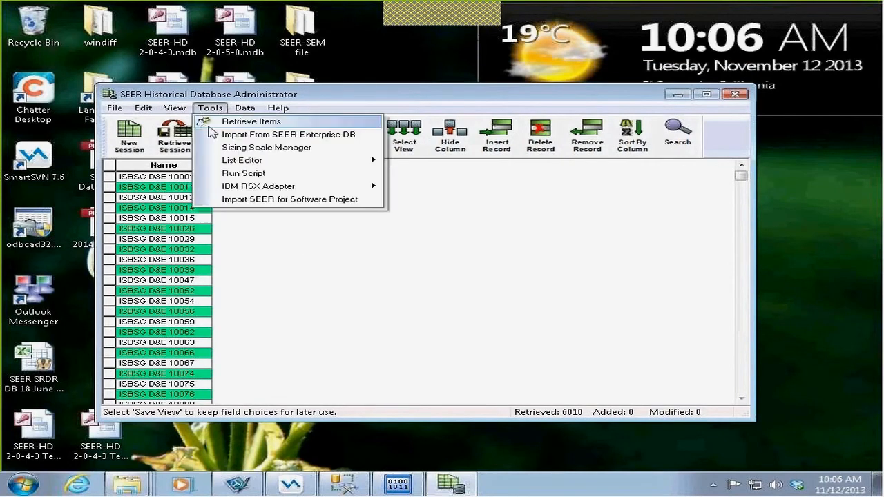
mouse_move(221, 198)
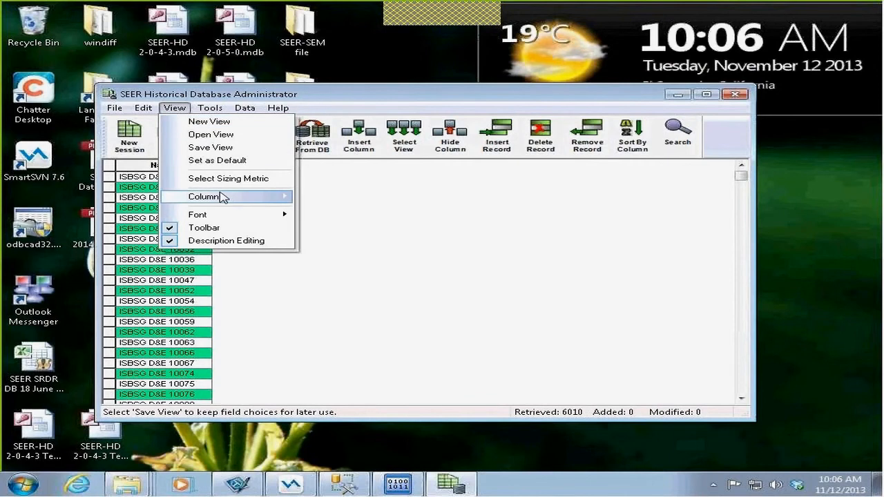
click(356, 198)
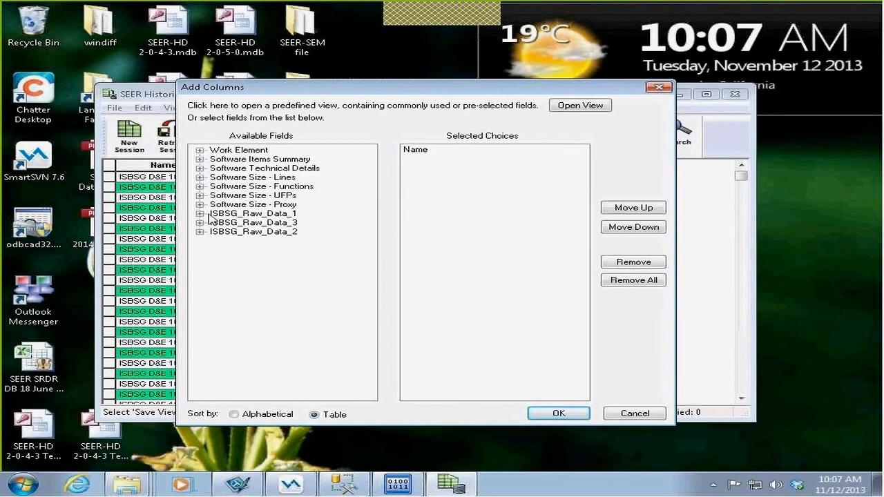
click(313, 240)
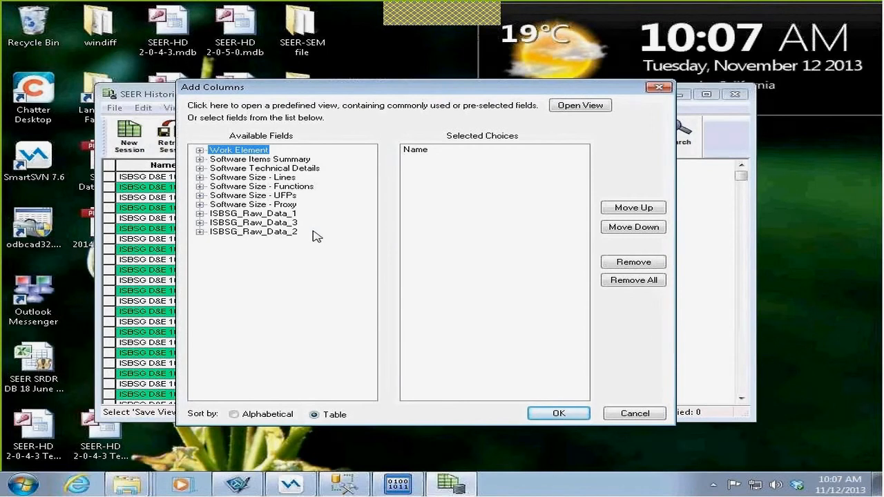
click(635, 414)
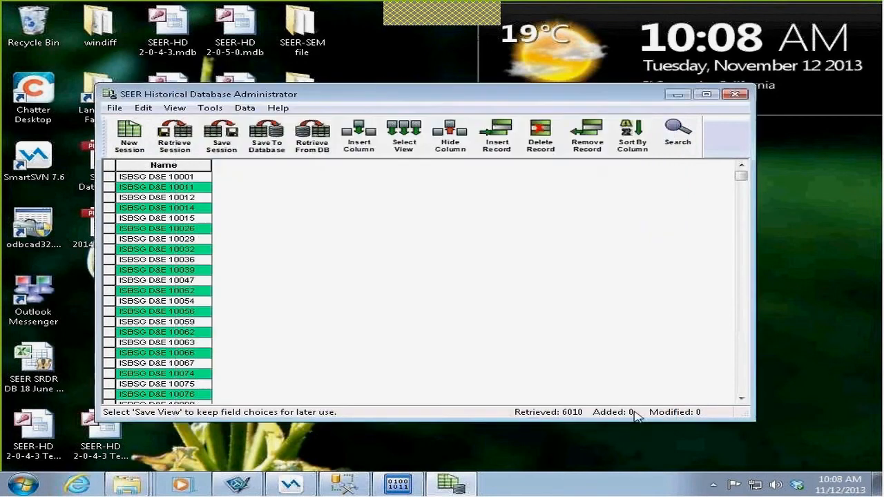
Open the predefined view "ISBSG D&E April 2013 view with custom tables.raa" from the enlarged listing of the HDA Views folder.
click(175, 109)
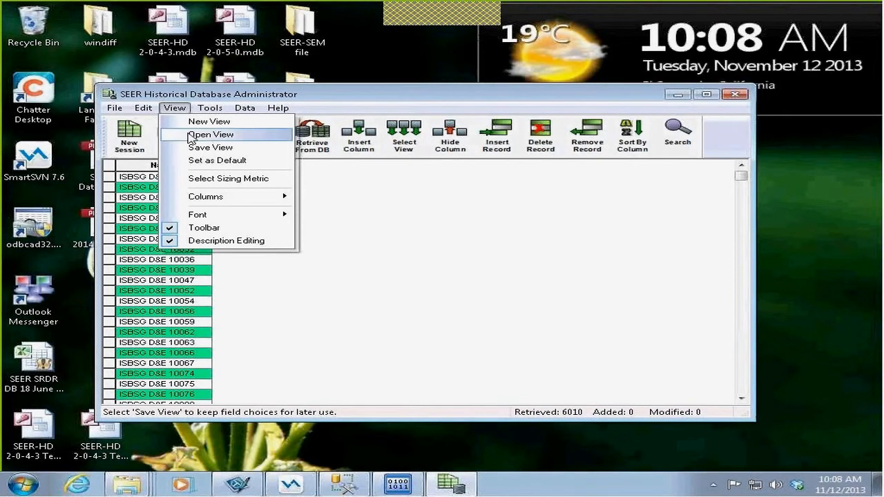
click(192, 134)
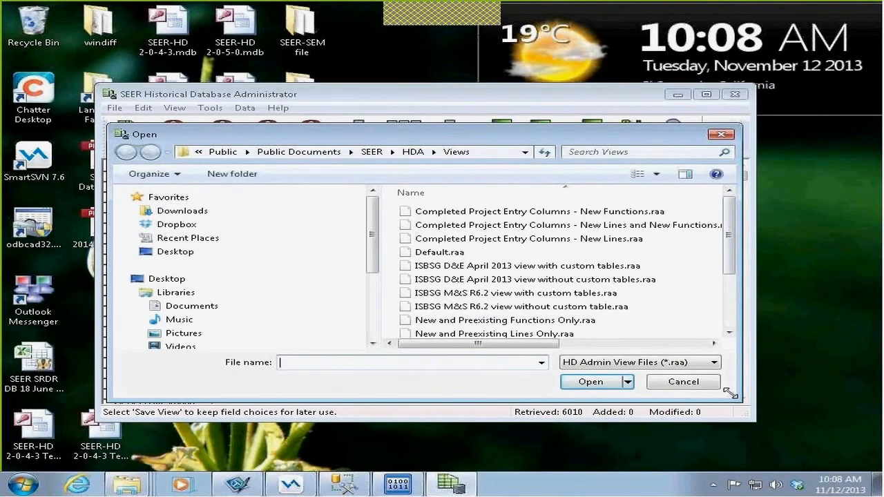
drag(731, 394, 803, 394)
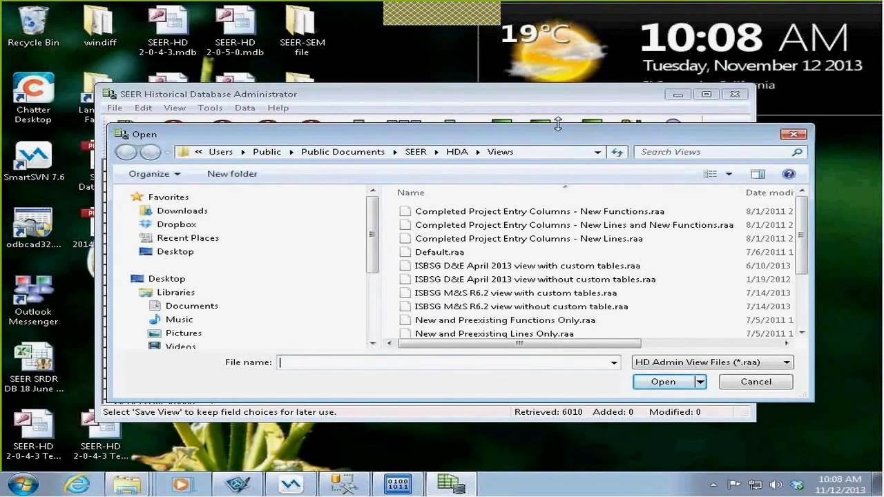
drag(558, 124, 558, 42)
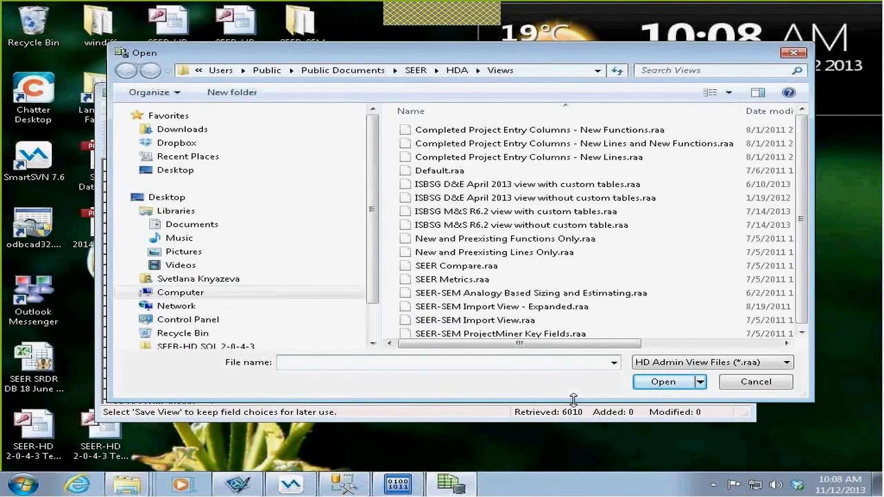
drag(573, 400, 573, 450)
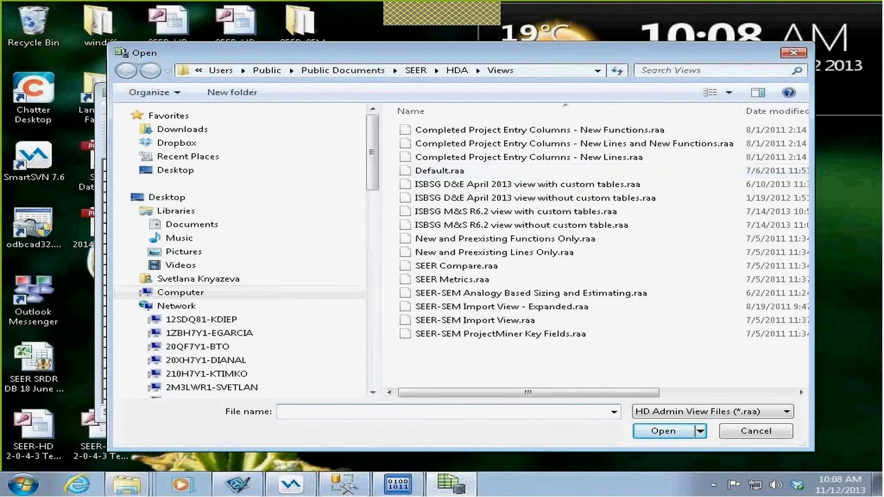
click(541, 70)
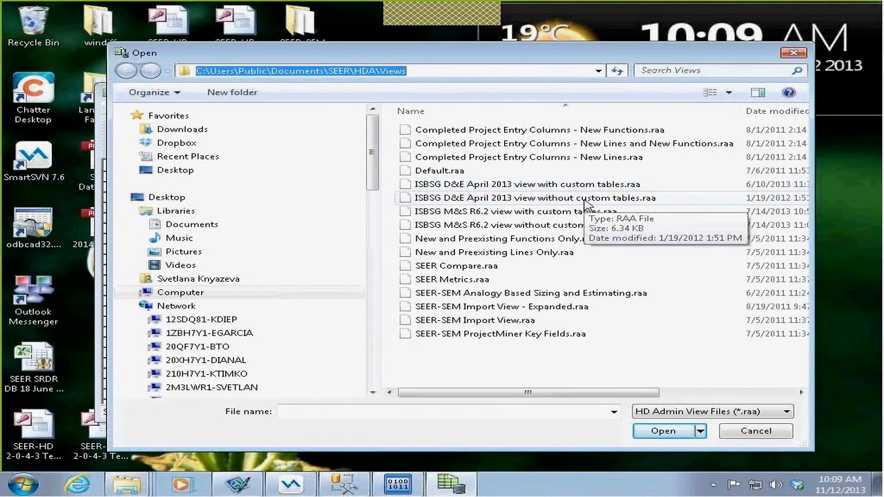
click(573, 185)
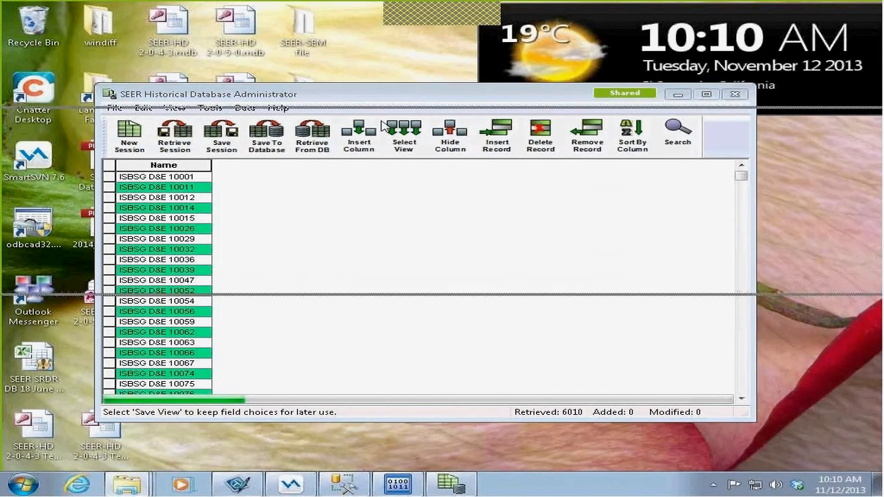
Enlarge the file window of the HDA Views folder and look over the view files, selecting "ISBSG M&S R6.2 view with custom tables.raa".
click(384, 126)
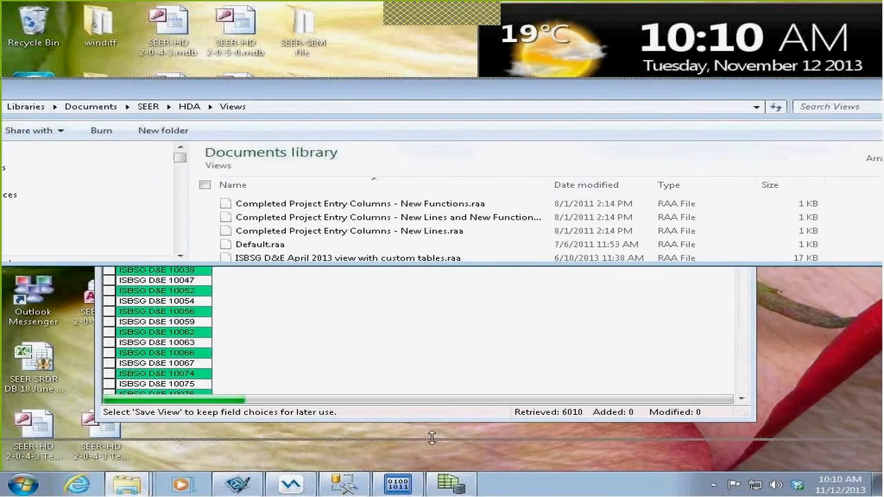
drag(398, 438, 398, 453)
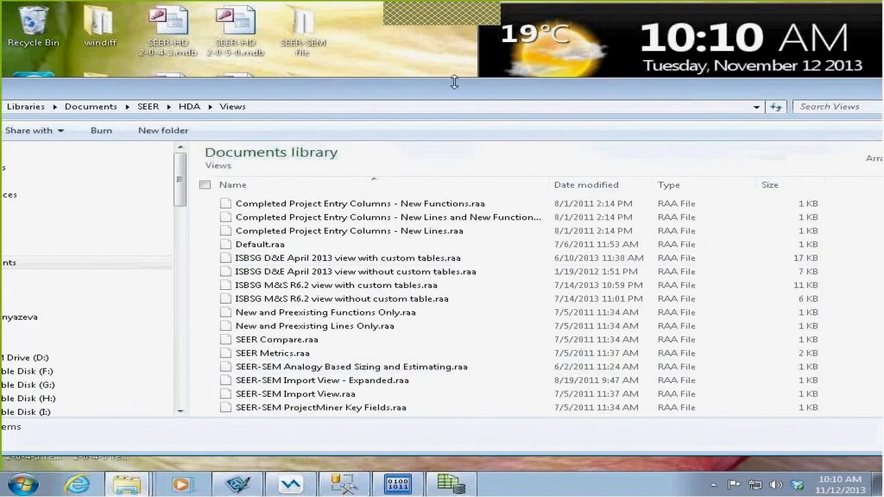
drag(454, 81, 455, 64)
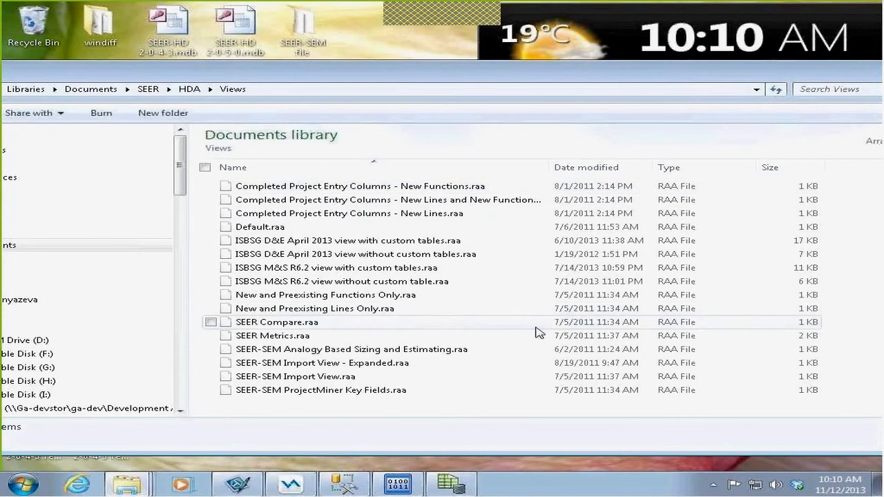
click(298, 273)
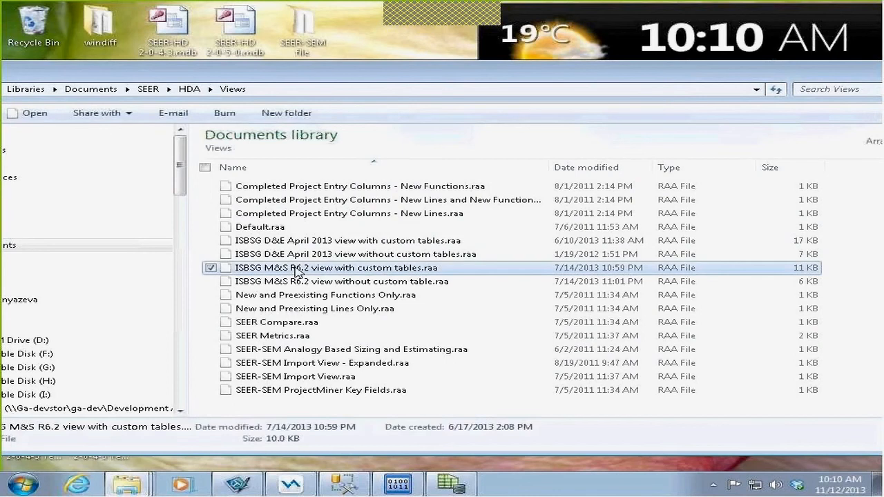
Duplicate "ISBSG M&S R6.2 view with custom tables.raa" and rename the copy "ISBSG M&S R6.2 view with custom tables - MORE WORK R1.raa".
key(ctrl+c)
key(ctrl+v)
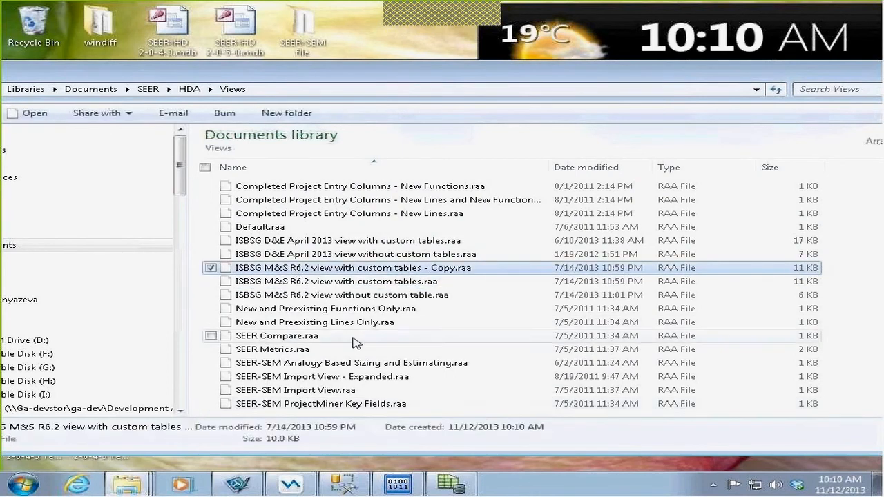
right_click(392, 269)
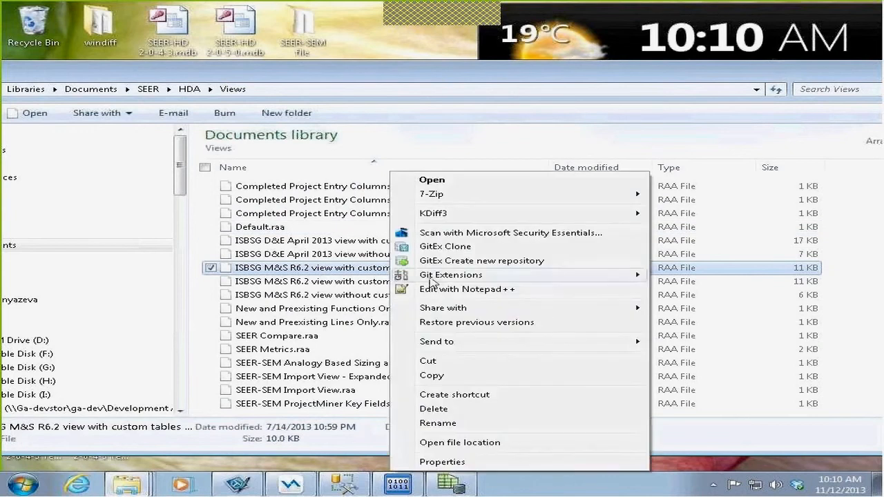
click(456, 423)
click(453, 271)
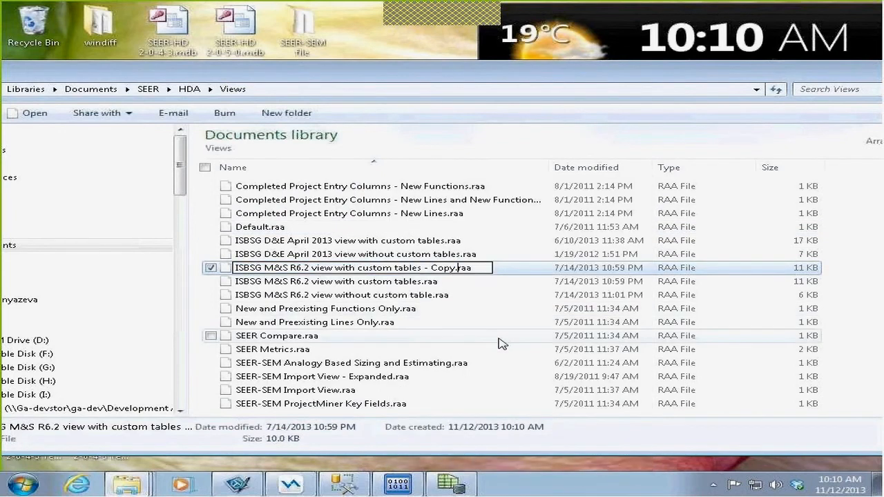
key(BackSpace)
key(BackSpace)
key(BackSpace)
key(BackSpace)
key(BackSpace)
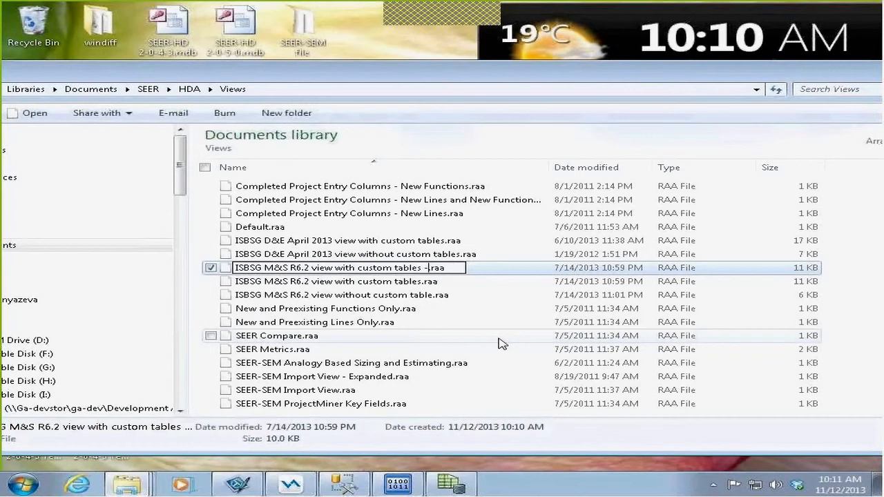
text(MOR)
text(E WOR)
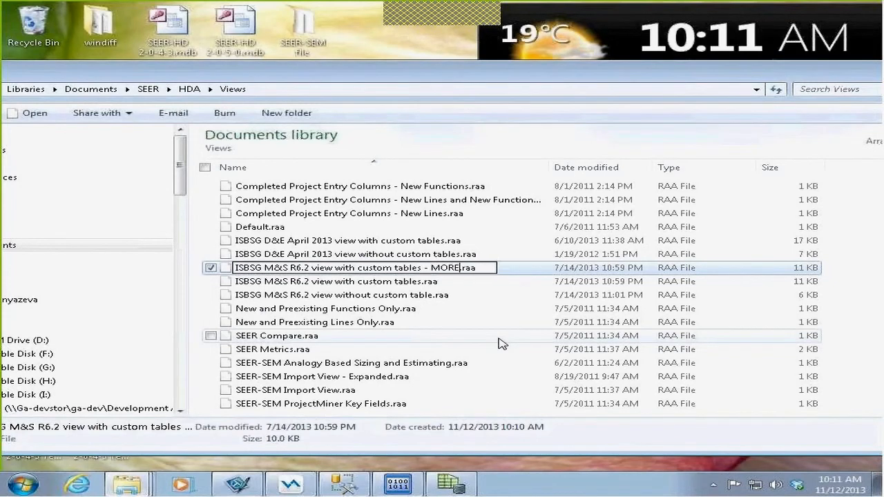
text(K R)
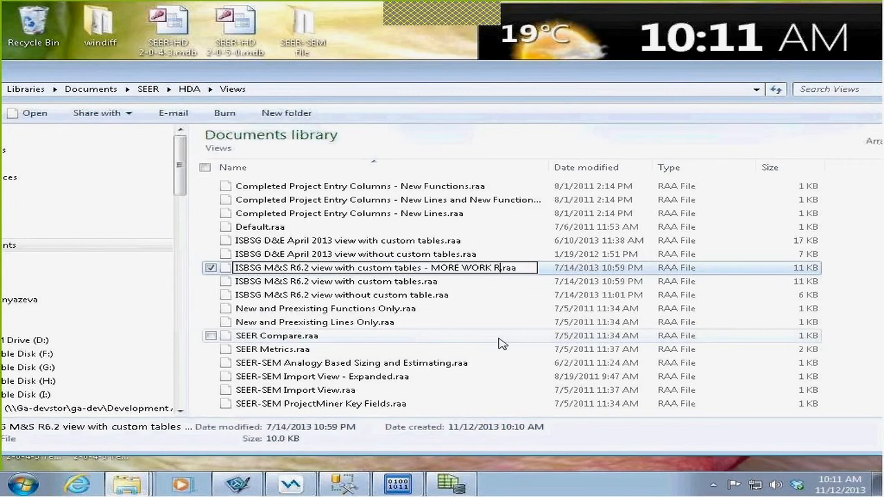
text(1)
key(Return)
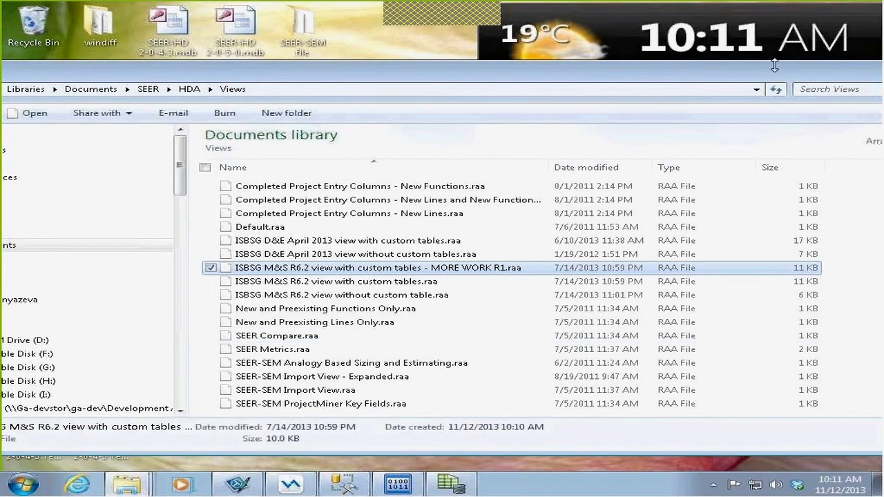
drag(771, 75, 620, 93)
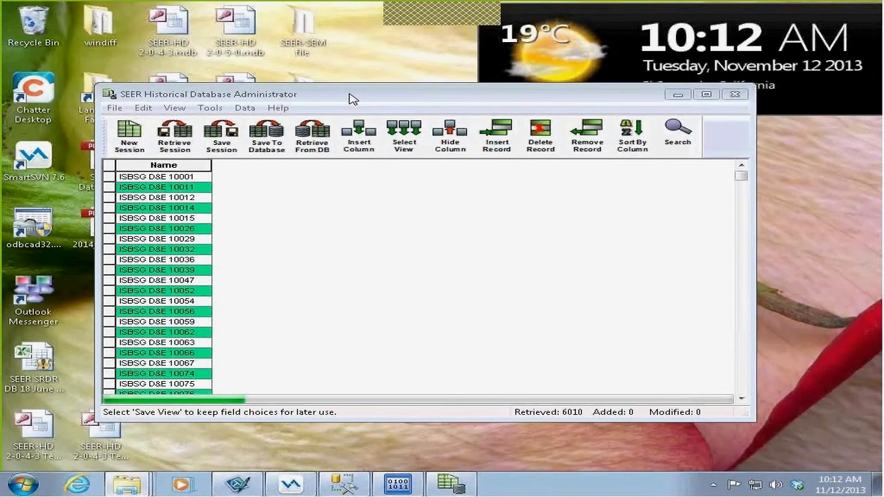
Look through the system data sources in the ODBC Data Source Administrator for the SEER-HD entries, then close it.
double_click(55, 225)
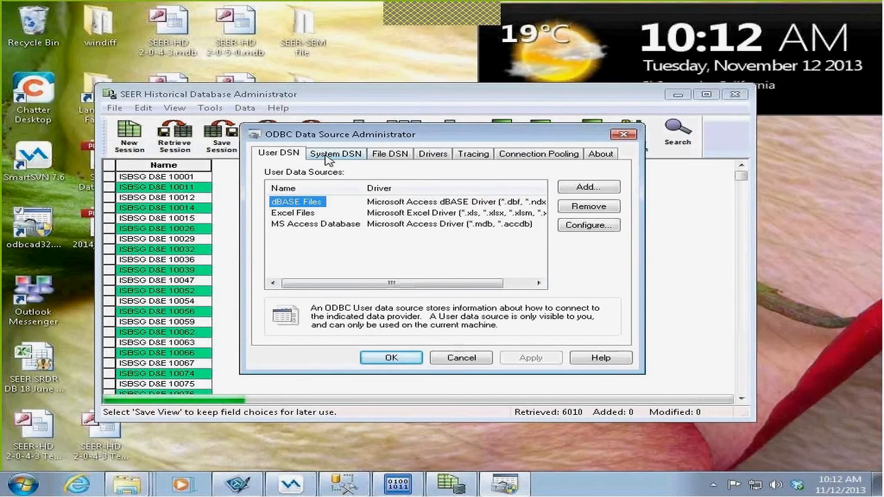
click(329, 157)
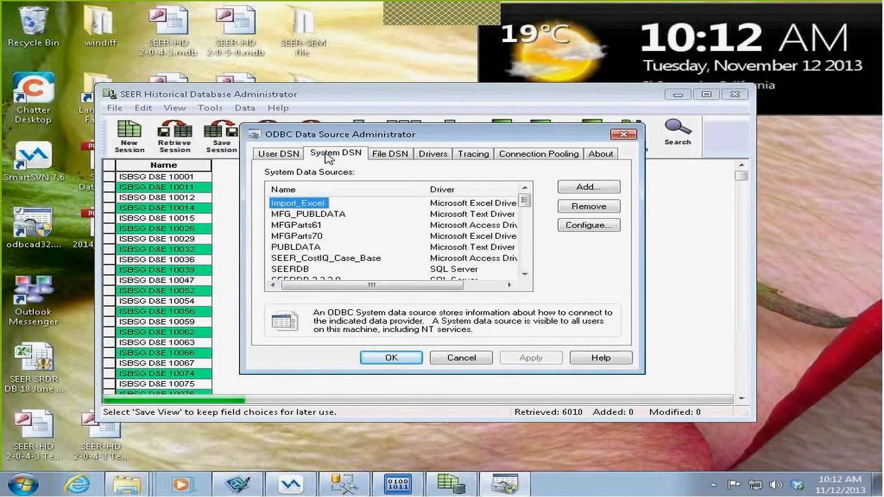
drag(525, 200, 526, 232)
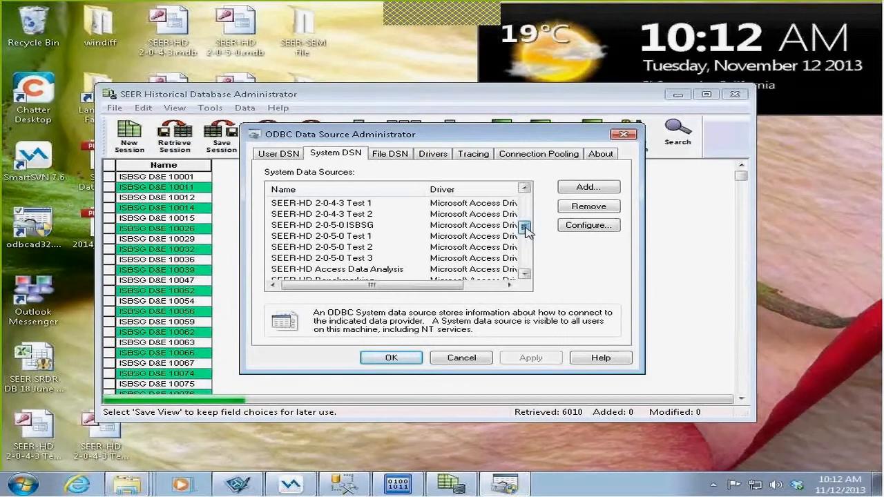
drag(526, 231, 430, 236)
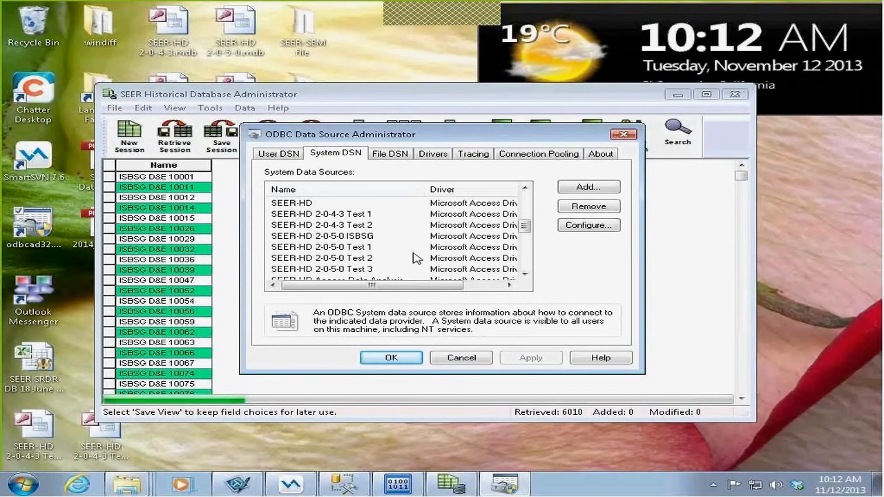
scroll(525, 231, down, 2)
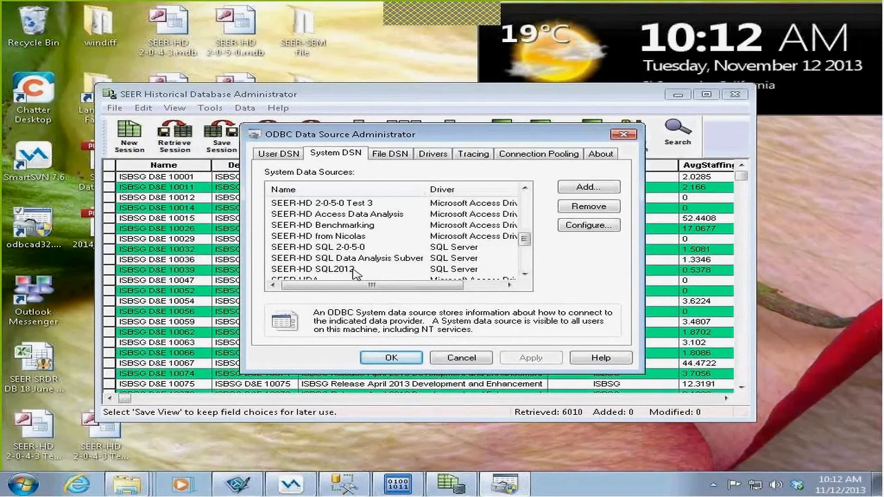
click(623, 134)
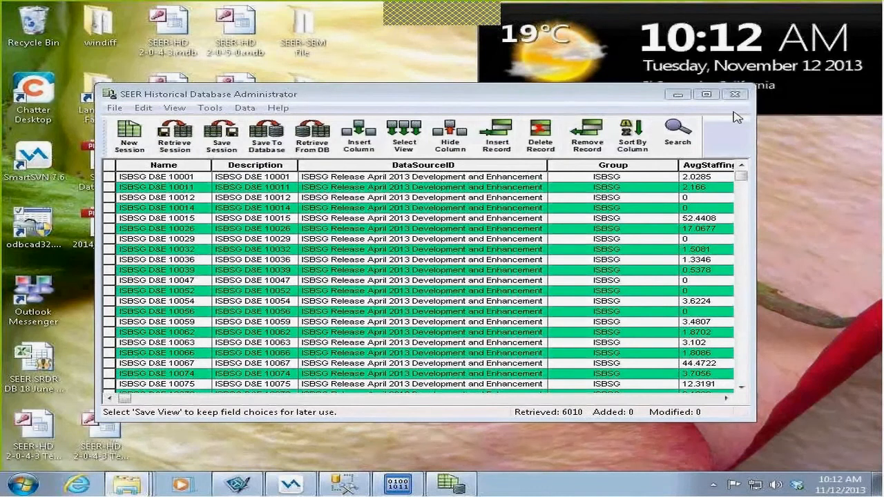
Maximize the Historical Database Administrator and review the available fields and selected choices for adding columns, leaving without changes.
click(706, 94)
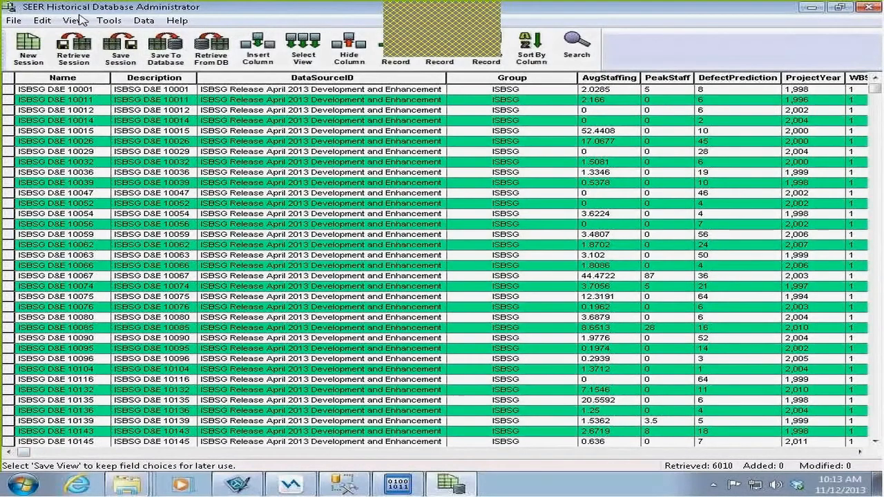
click(74, 21)
mouse_move(104, 109)
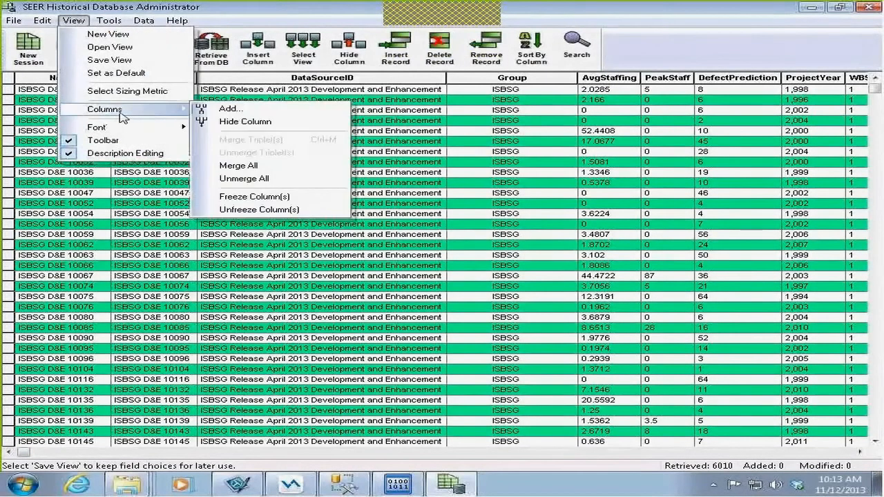
click(230, 116)
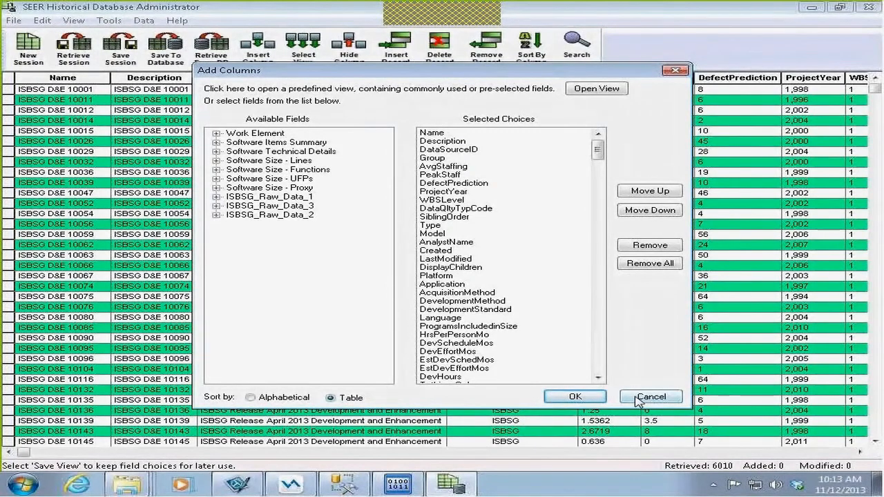
click(656, 399)
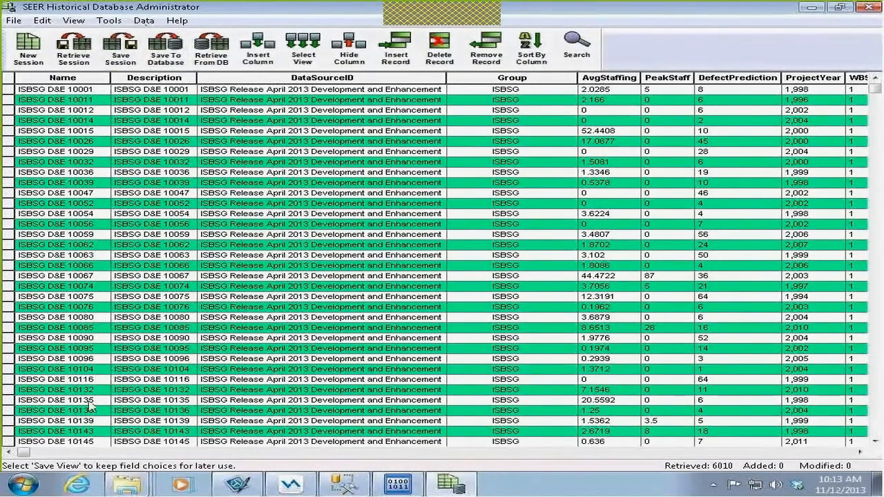
Examine the ISBSG custom-table columns across the record grid, from client roles and servers to experience, count tools and CASE tools.
drag(31, 453, 509, 451)
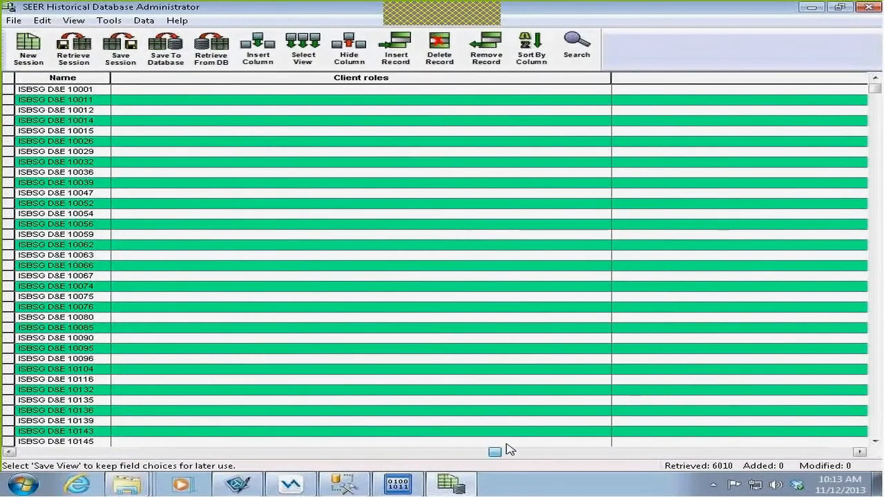
drag(509, 449, 820, 428)
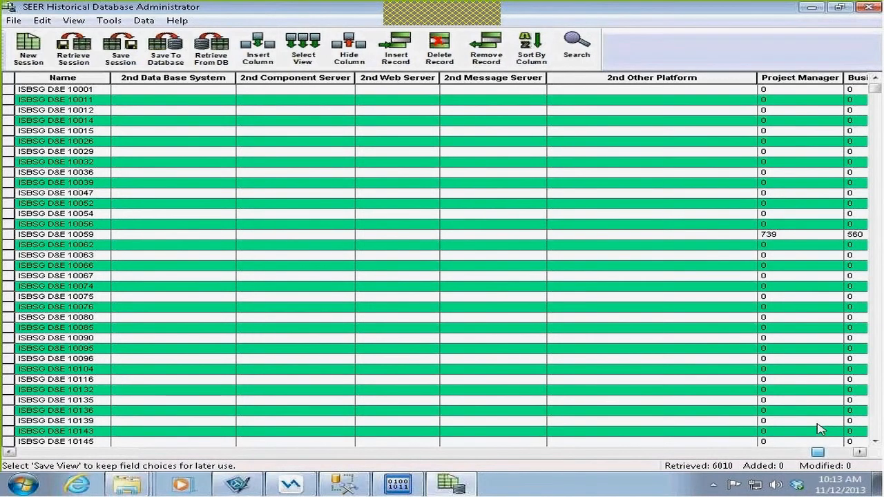
drag(820, 428, 715, 430)
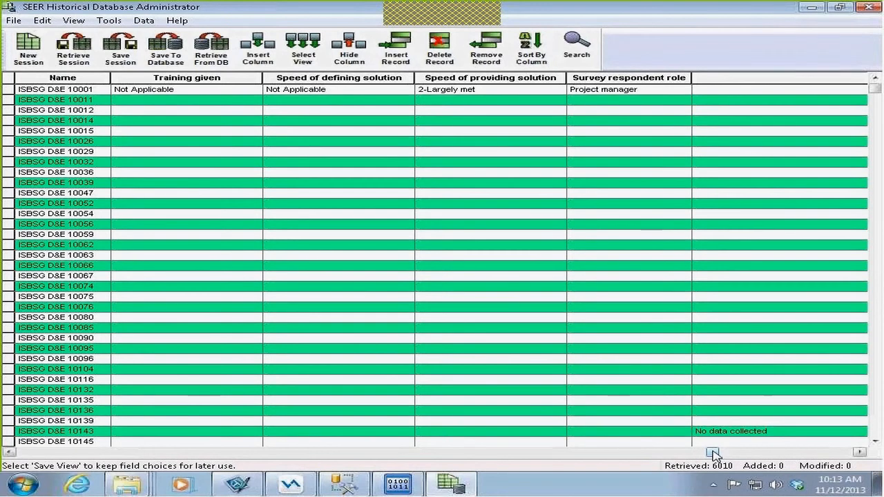
drag(714, 454, 688, 454)
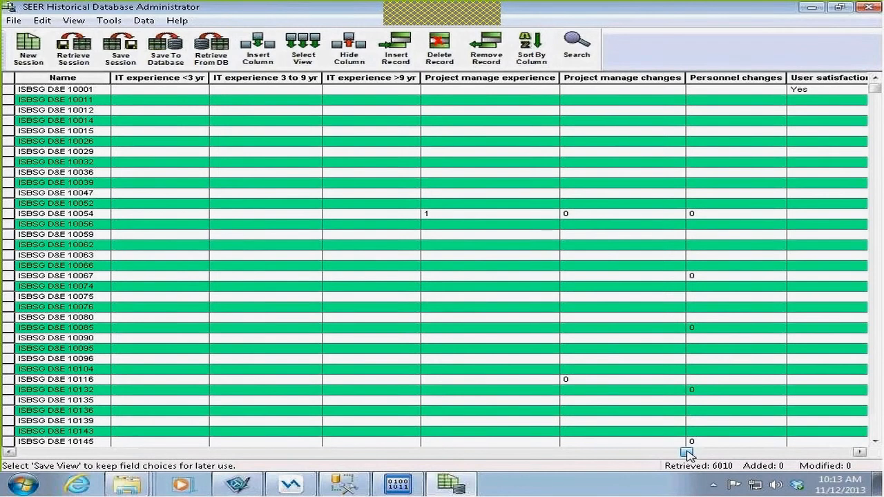
drag(689, 454, 585, 452)
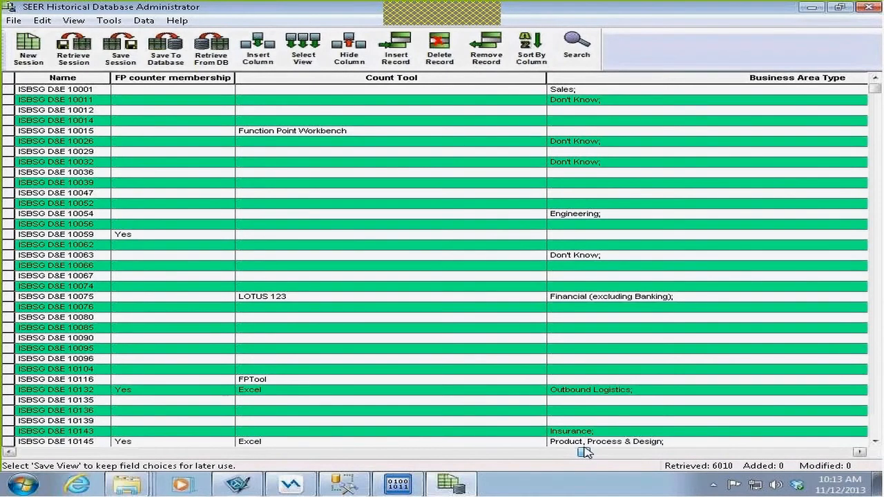
drag(585, 452, 539, 458)
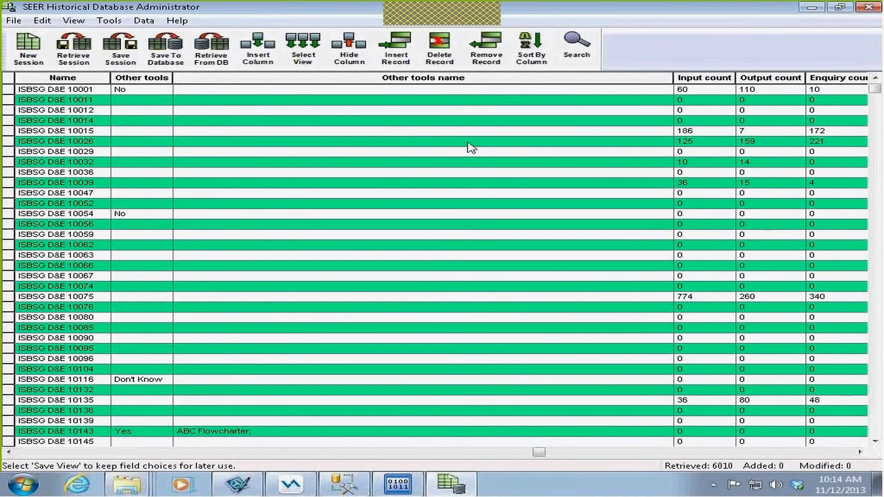
drag(538, 452, 510, 452)
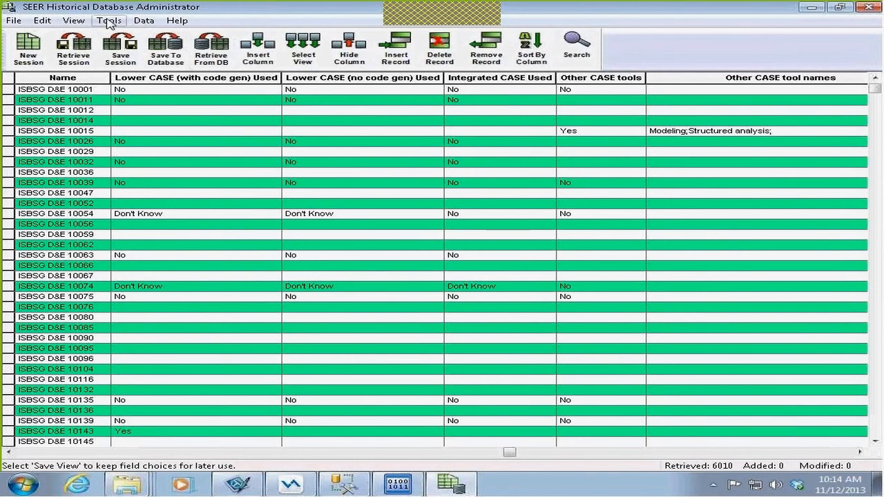
Review which custom tables are included, unchecking and rechecking ISBSG_Raw_Data_2, and accept the table configuration.
click(143, 20)
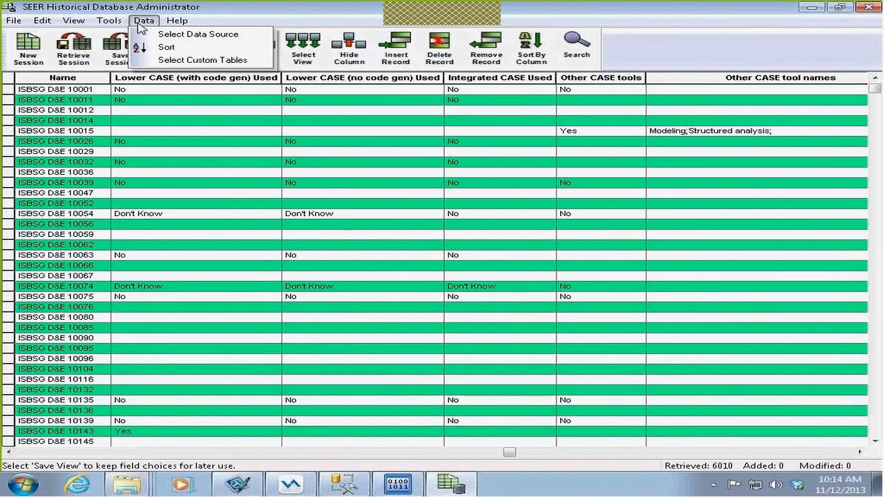
click(162, 60)
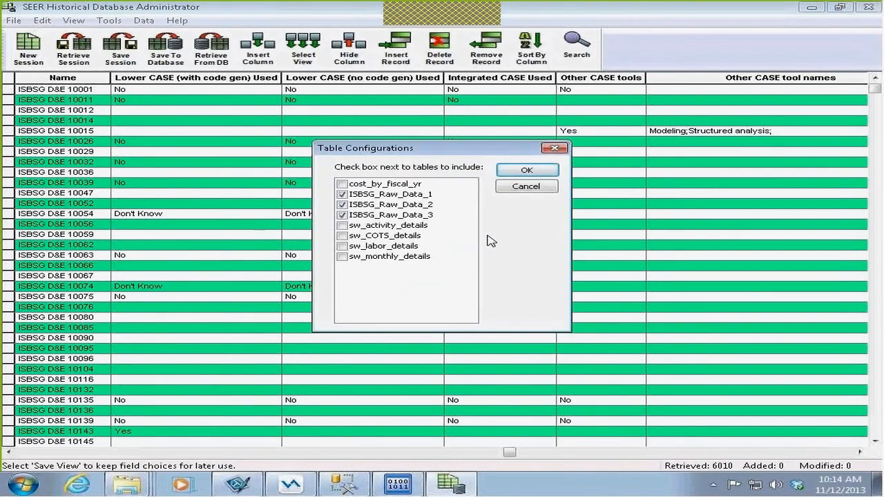
click(343, 204)
click(343, 204)
click(526, 172)
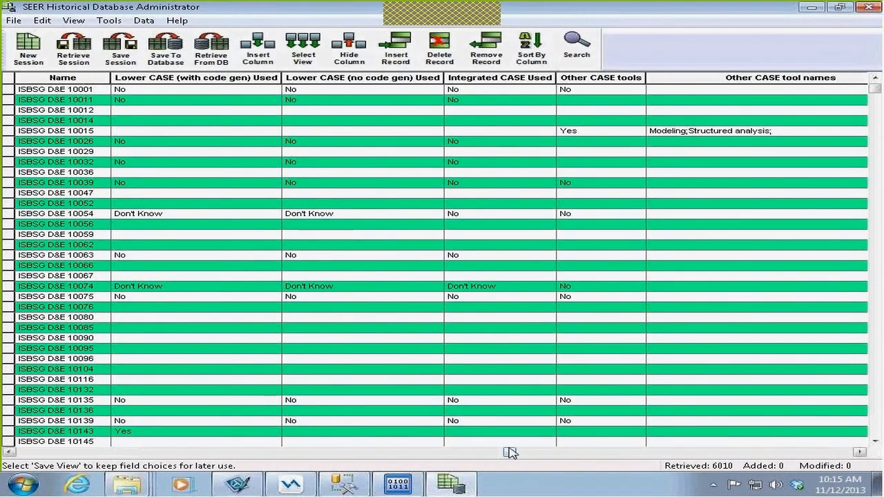
Clear the editing session to empty the record grid, then restore the application window to its smaller size and shift it slightly.
drag(509, 452, 459, 456)
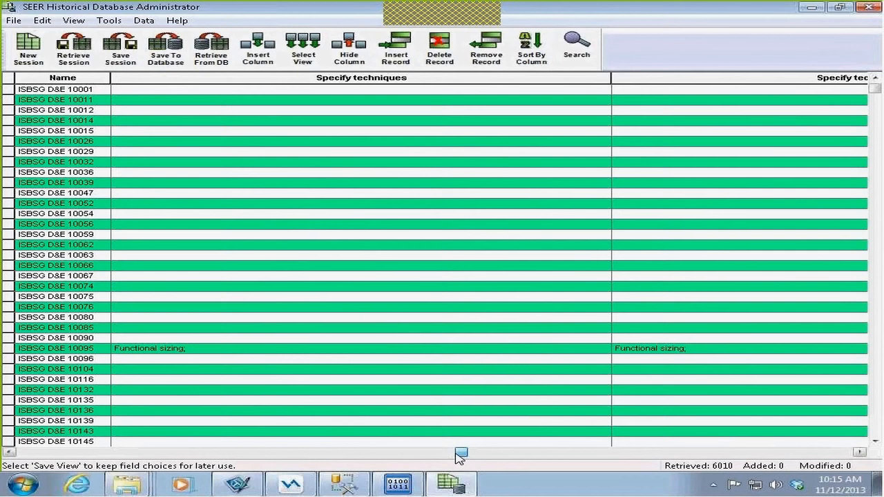
drag(459, 454, 24, 450)
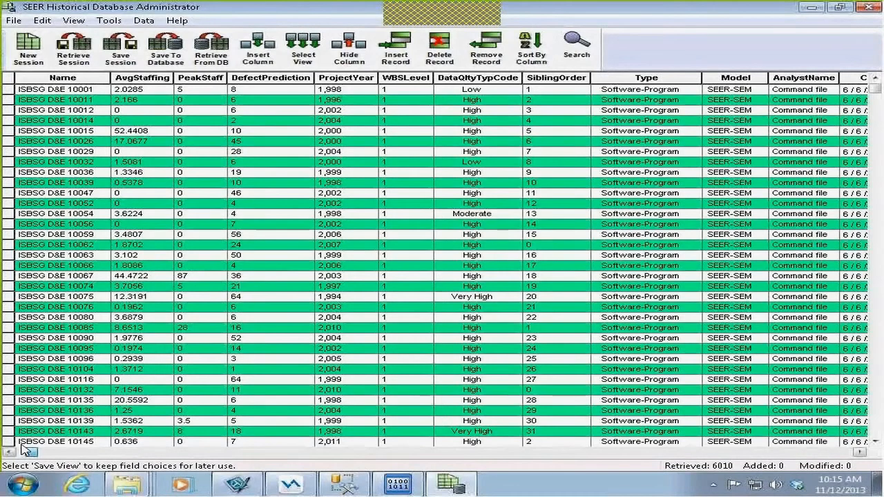
click(24, 450)
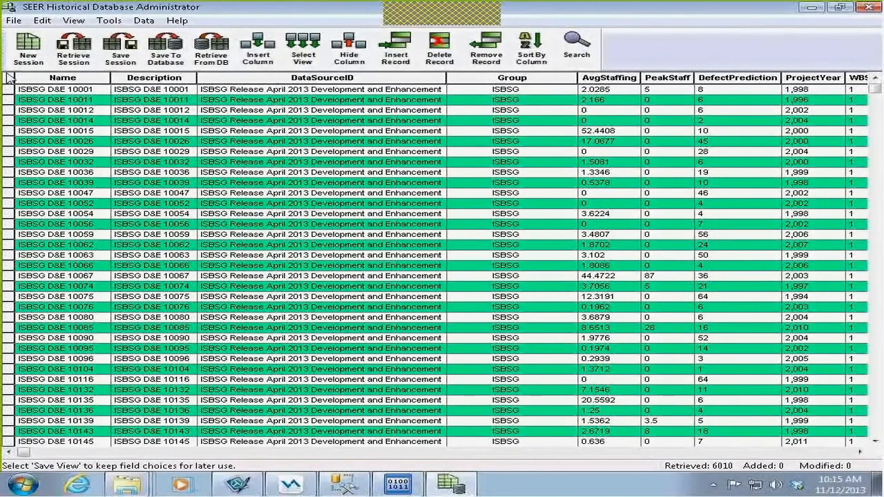
click(38, 20)
mouse_move(17, 21)
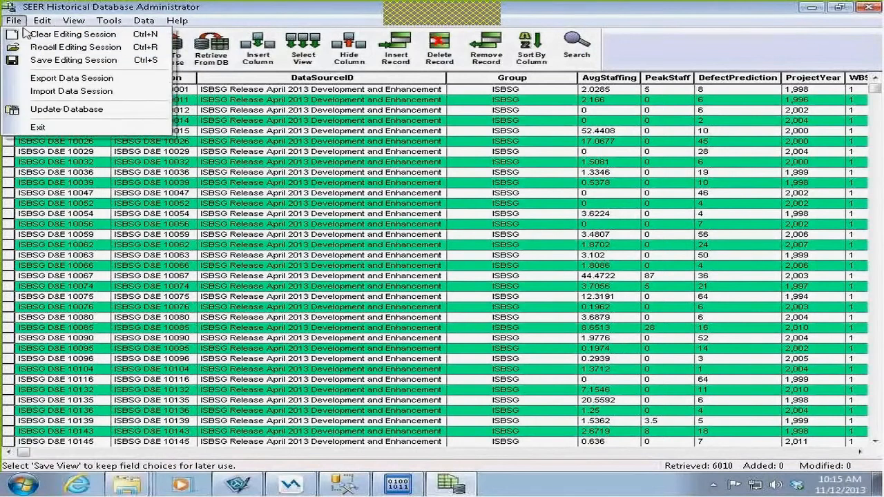
click(40, 34)
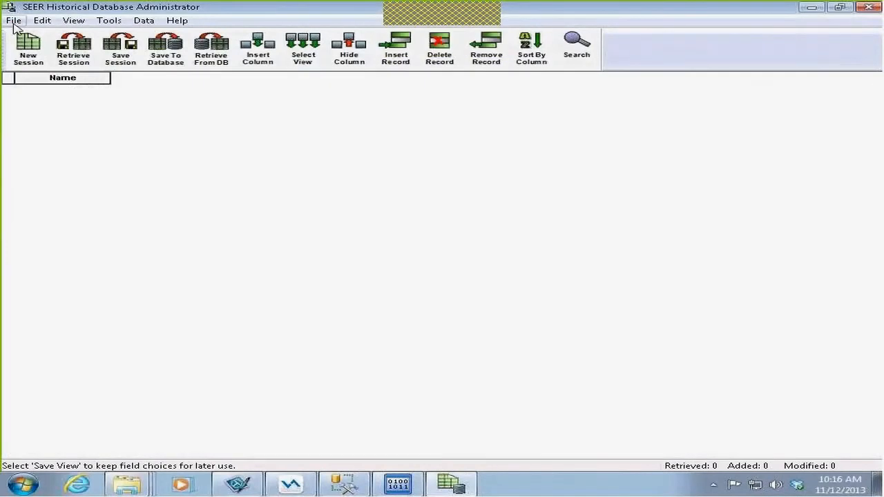
click(840, 8)
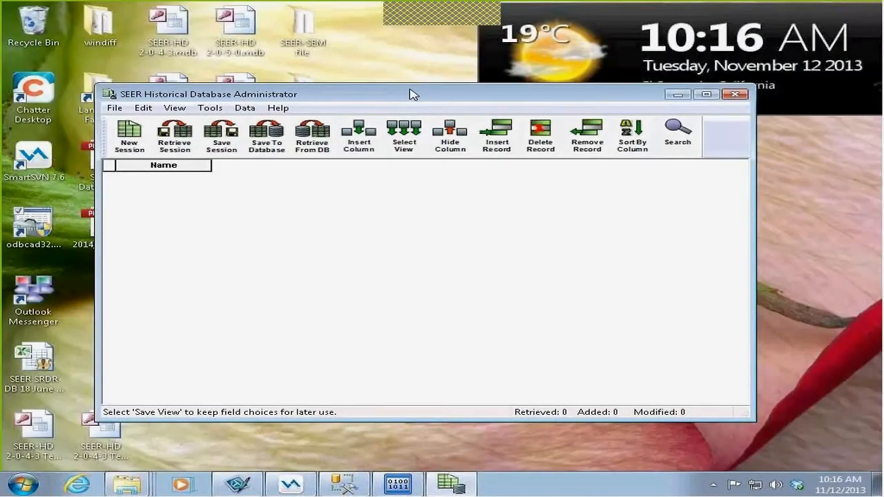
drag(435, 98, 450, 99)
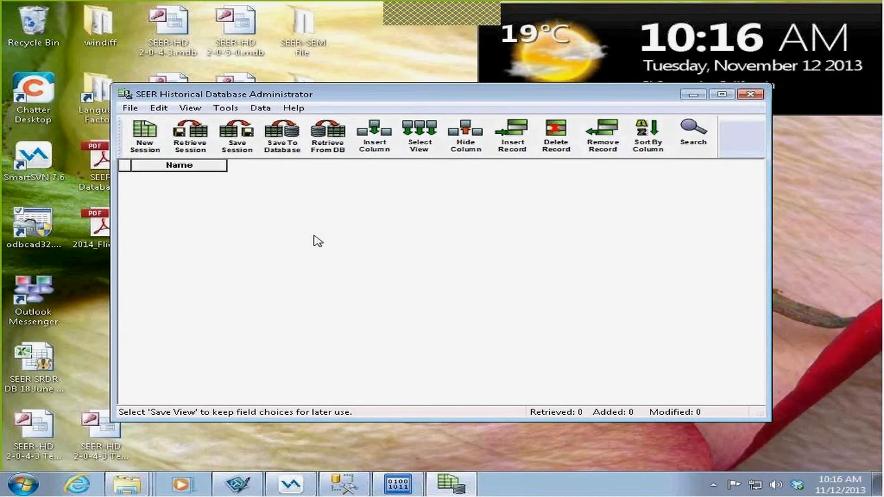
Open the predefined view Default.raa, replacing the currently selected columns with the columns from that view.
click(190, 108)
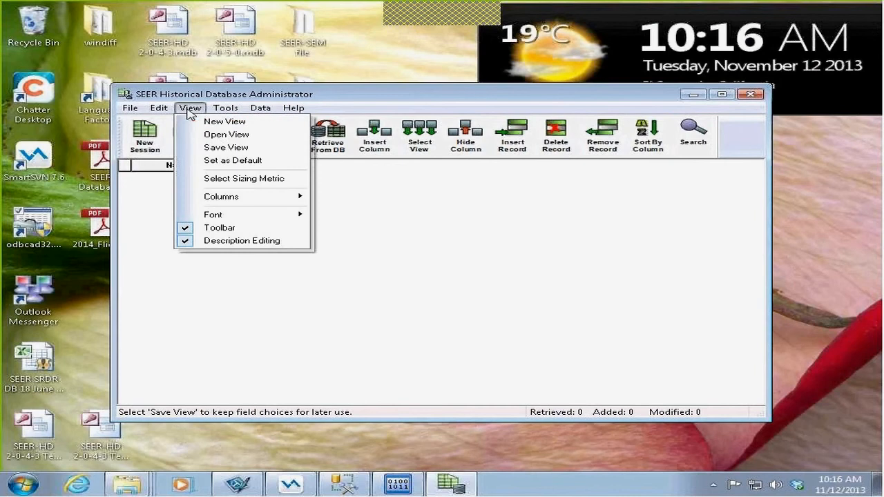
click(226, 134)
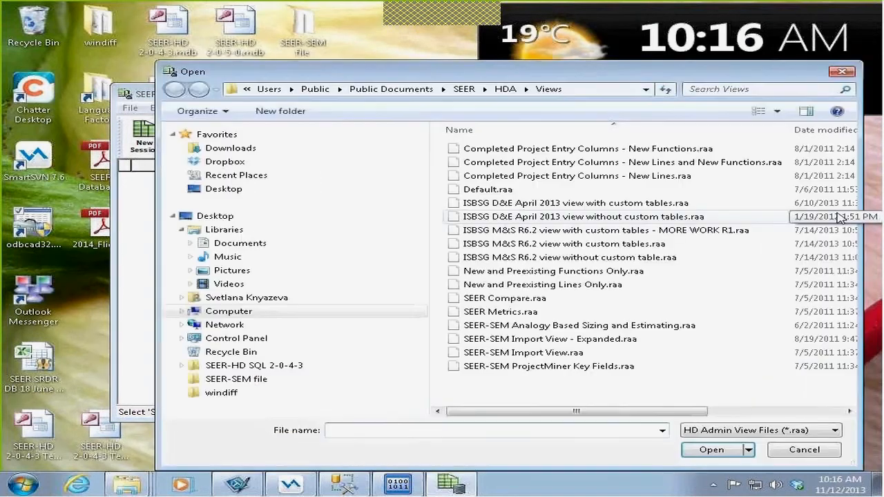
click(829, 189)
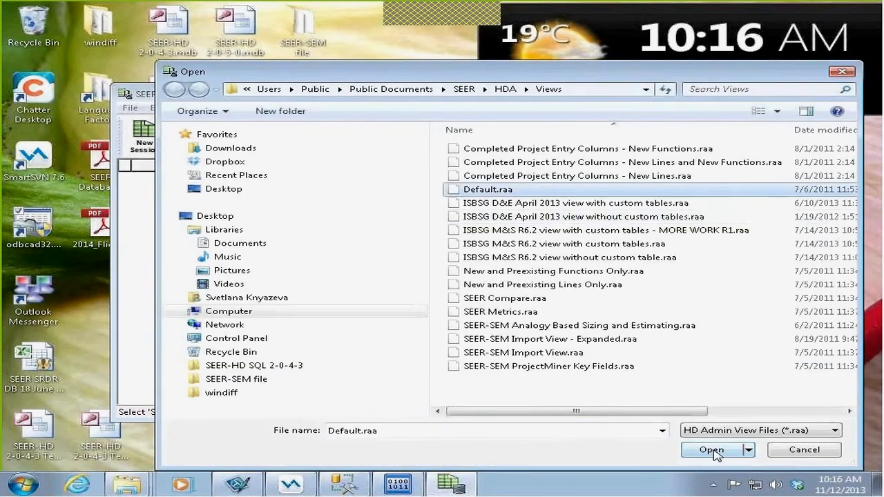
click(708, 449)
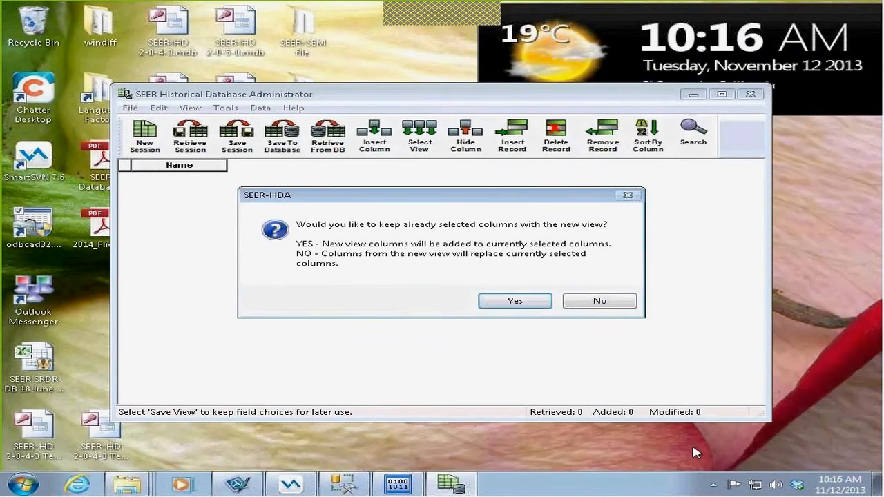
click(572, 302)
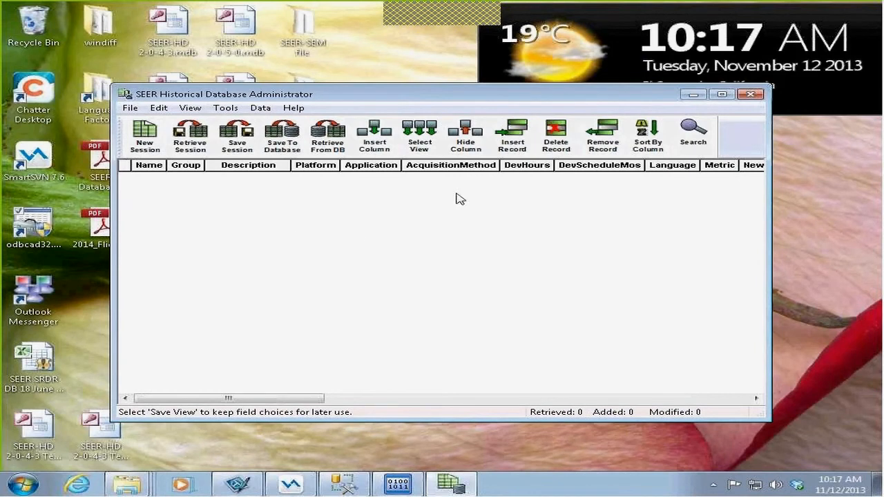
Insert a new blank record in the grid and name it "Test project".
click(518, 152)
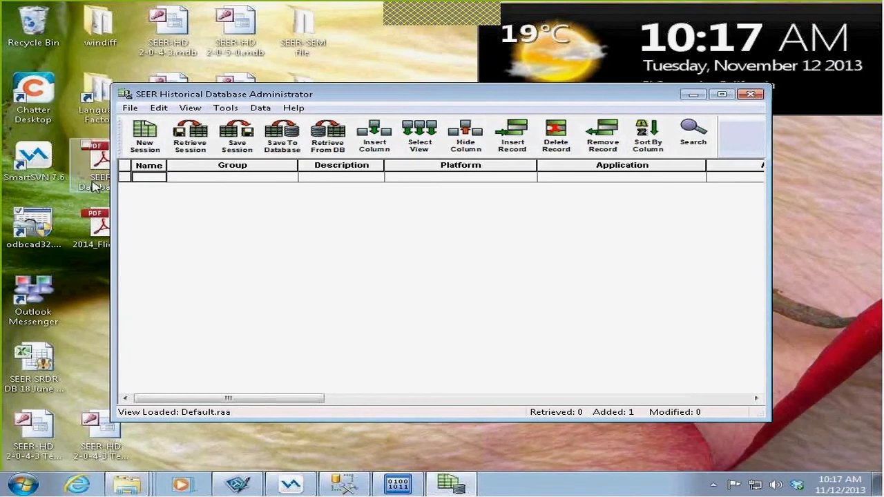
click(158, 181)
text(Test)
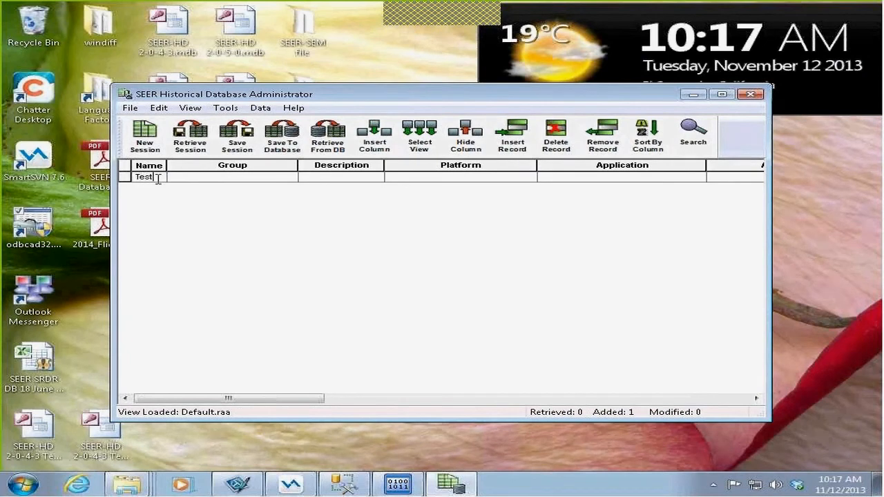
text( project)
click(175, 179)
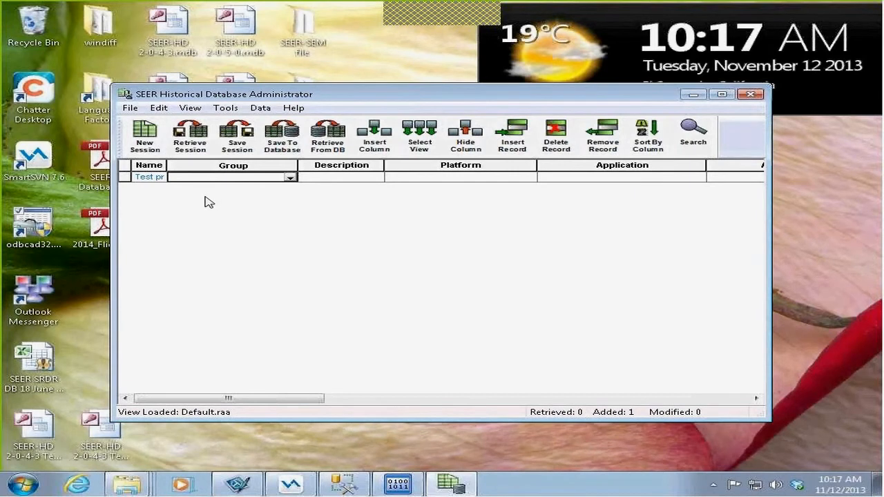
click(337, 150)
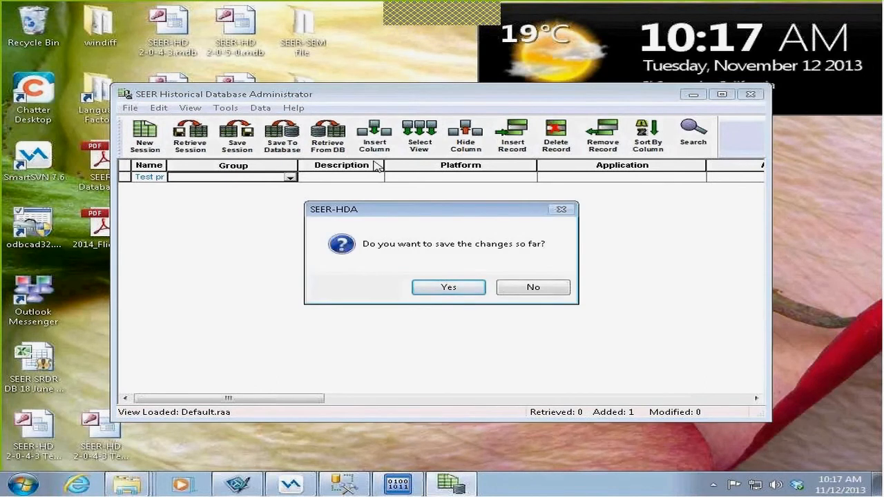
click(533, 287)
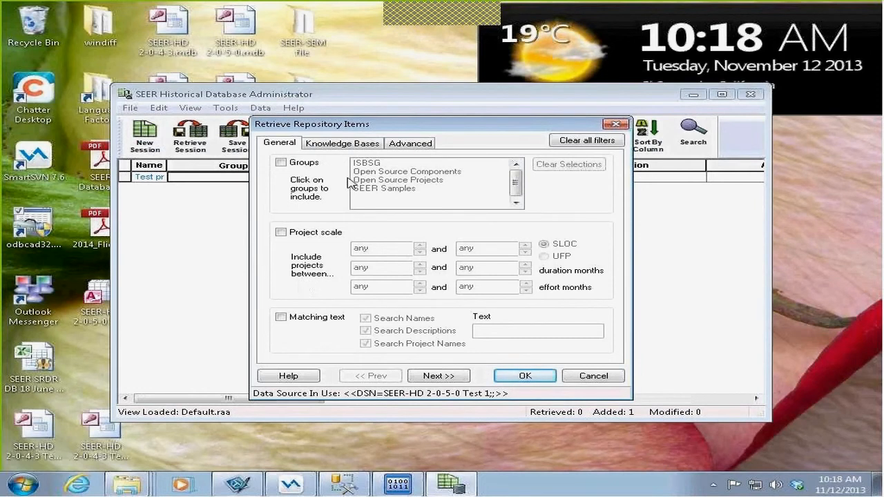
click(594, 376)
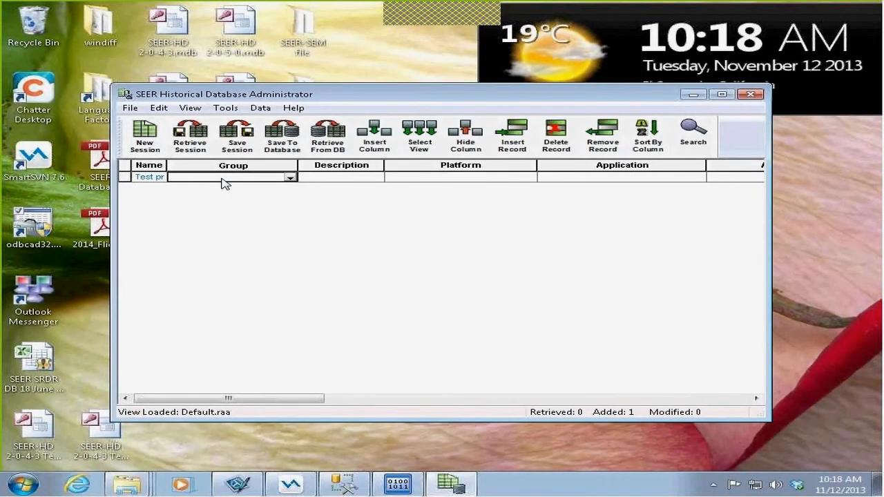
Assign the new record to a newly created group "Test" and enter the description "demo for webinar".
click(224, 179)
text(Test)
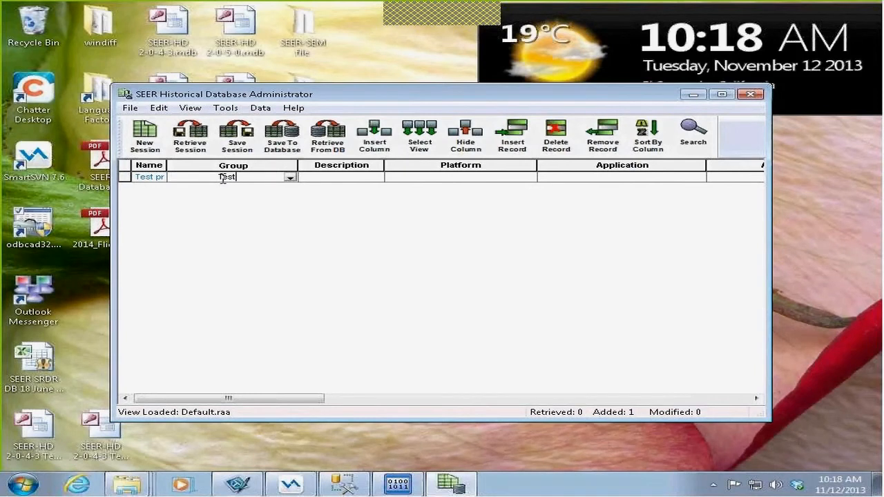
key(Return)
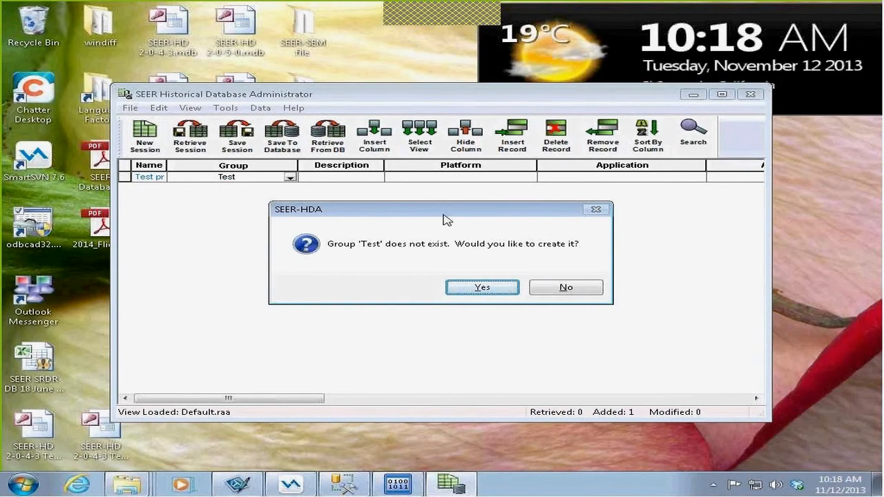
click(484, 287)
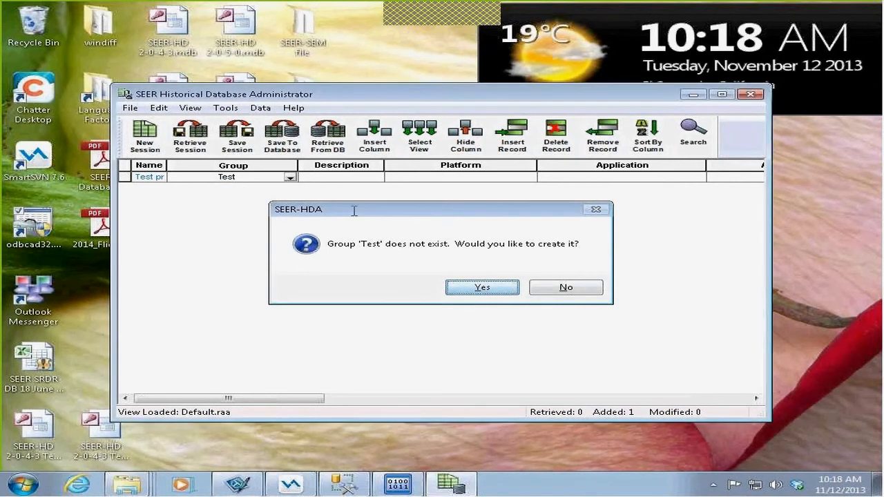
click(343, 177)
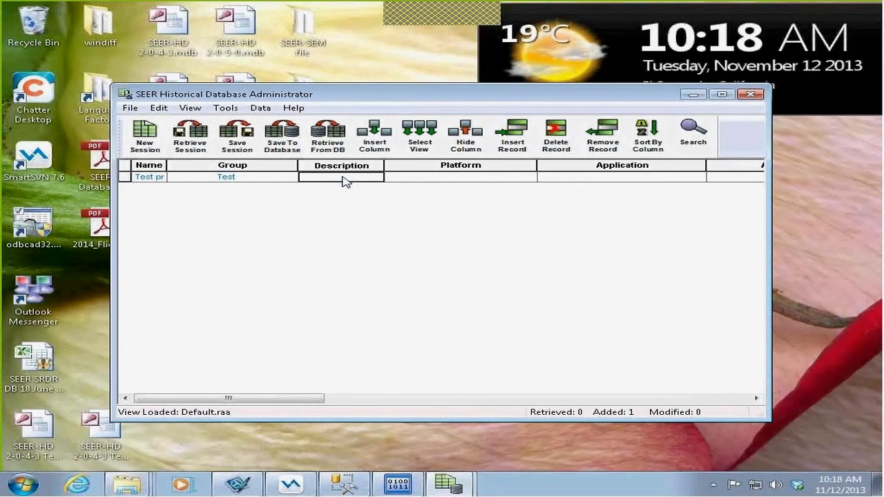
text(demo for sy)
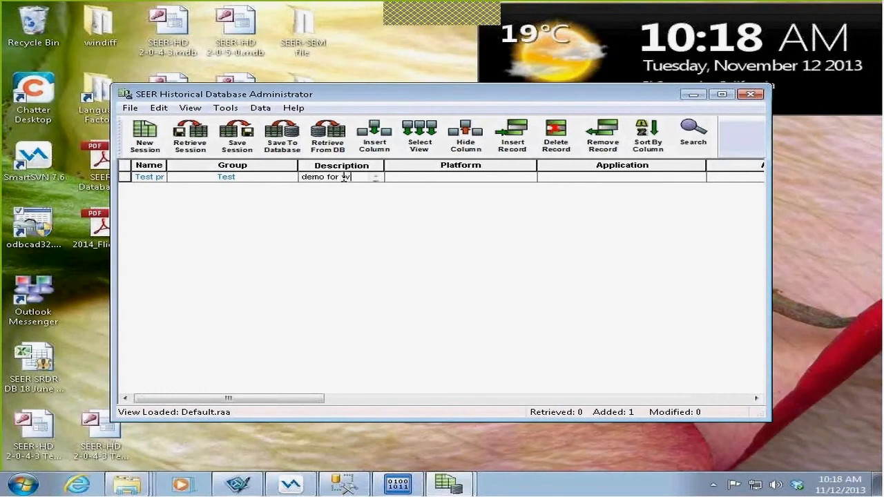
text(ebinar)
key(Tab)
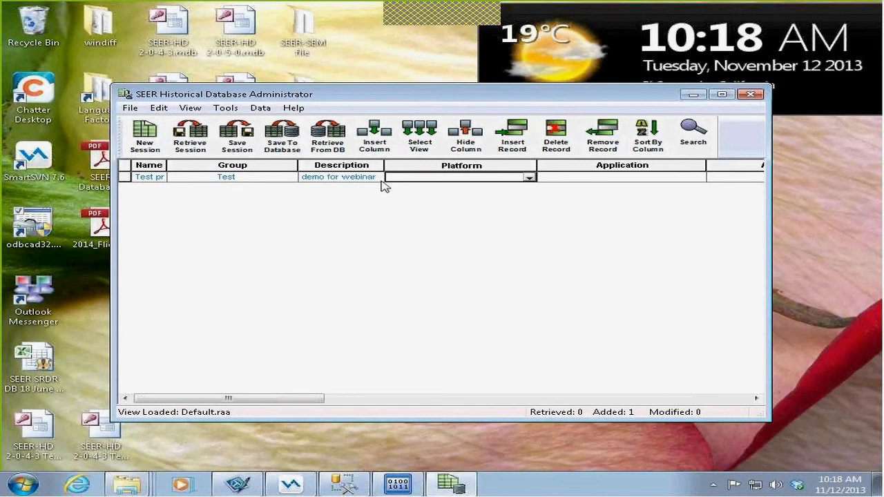
Maximize the application window and set the test record's platform to Avionics.
click(722, 94)
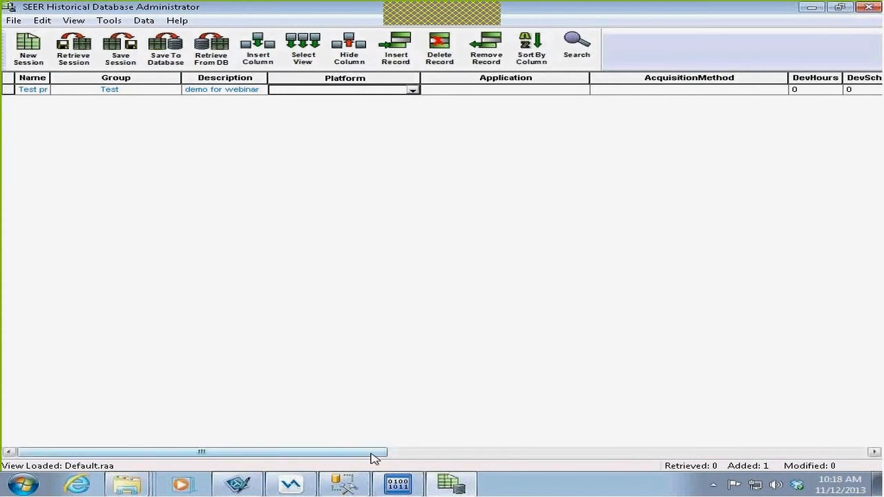
drag(371, 454, 436, 467)
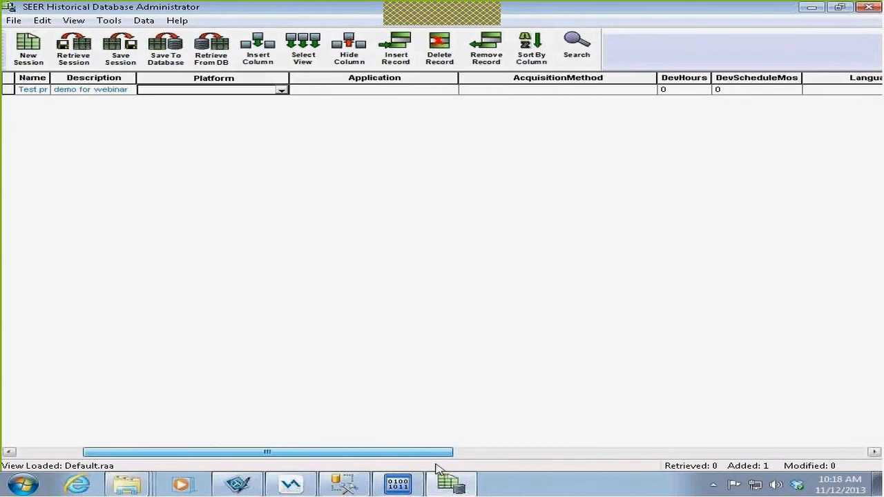
click(250, 90)
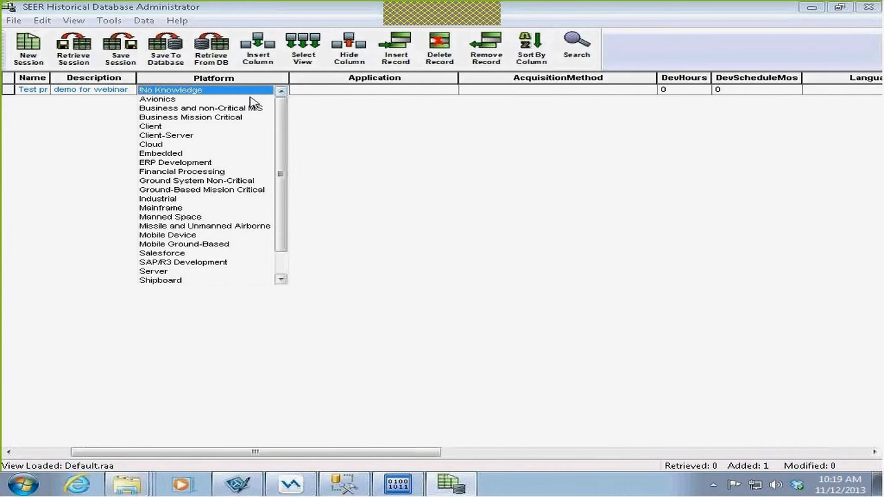
click(202, 100)
Set the test record's application to Data Mining and its acquisition method to Language Conversion, Manual.
click(451, 92)
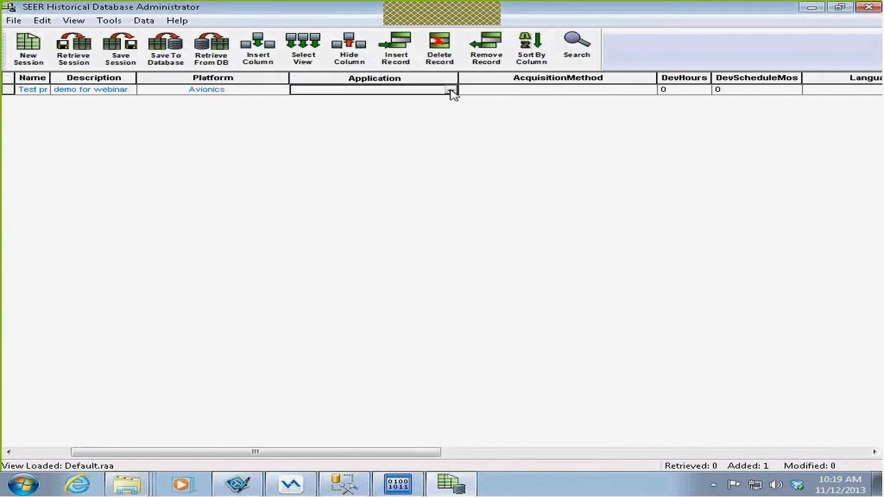
click(450, 92)
click(344, 173)
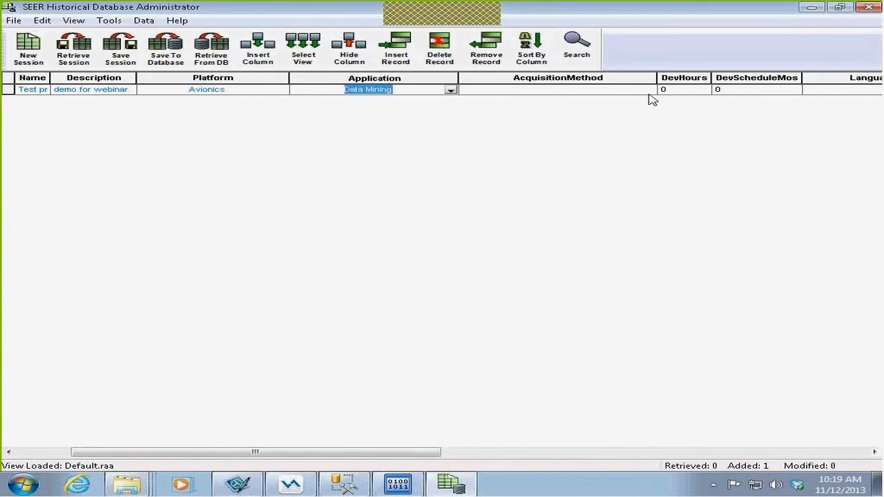
click(619, 92)
click(650, 91)
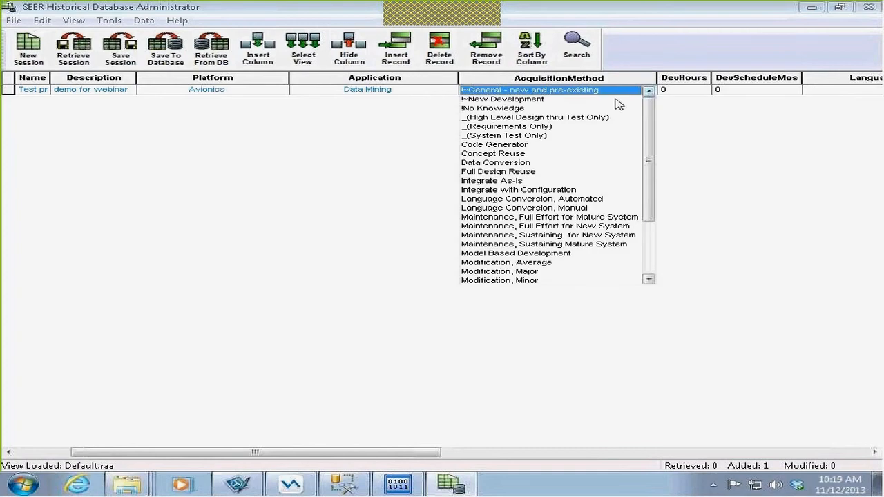
click(526, 208)
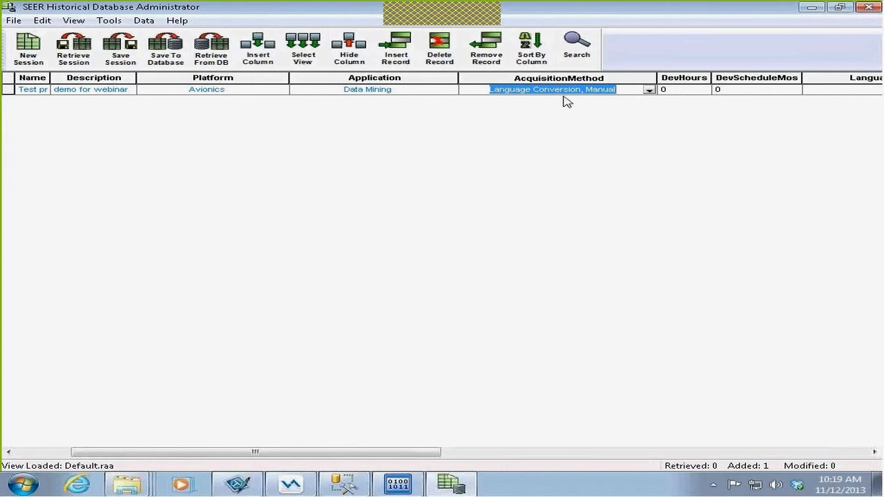
Review the available platform choices for the test record down to the end of the list, leaving without a new selection.
click(272, 91)
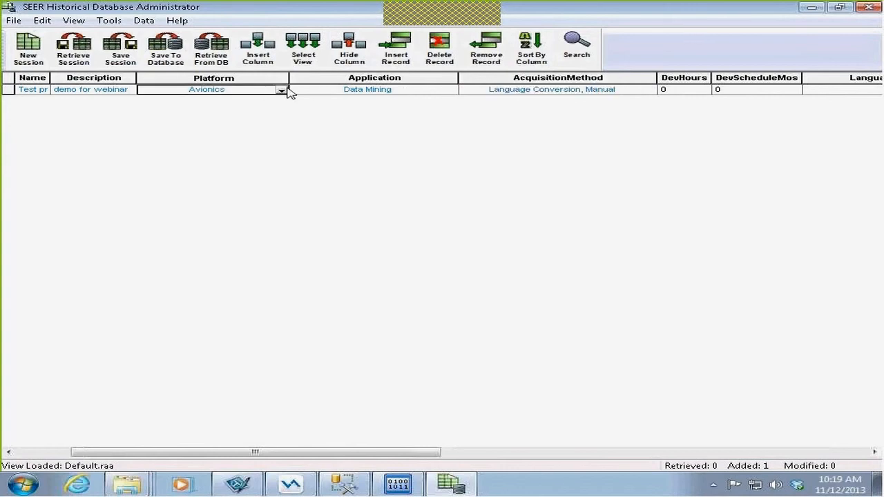
click(281, 90)
drag(285, 112, 283, 198)
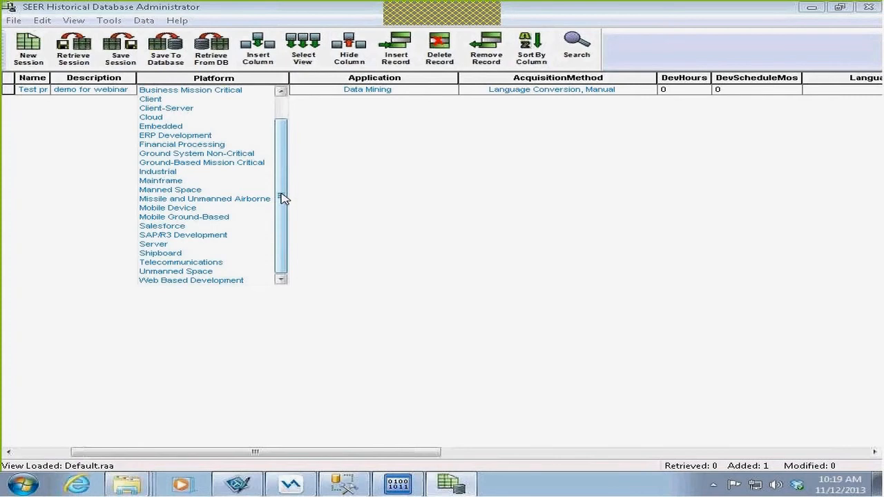
click(363, 177)
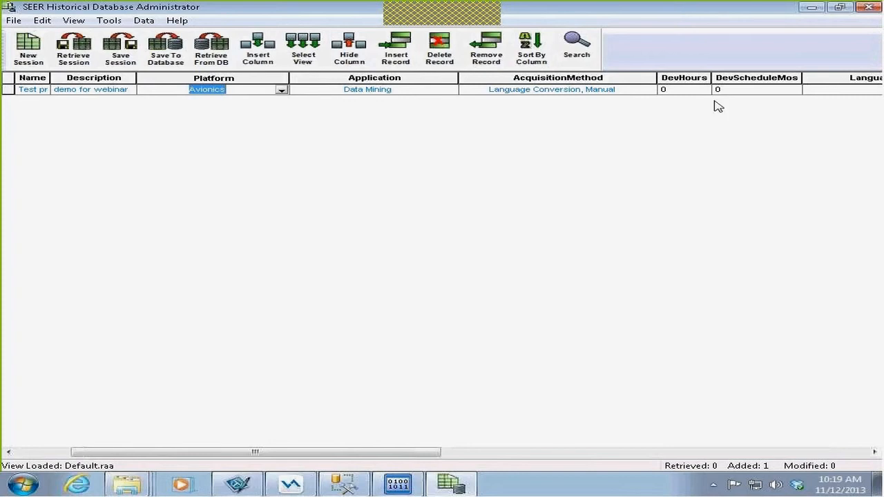
Set the test record's development hours to 1000 and its development schedule to 5 months.
click(693, 92)
text(1000)
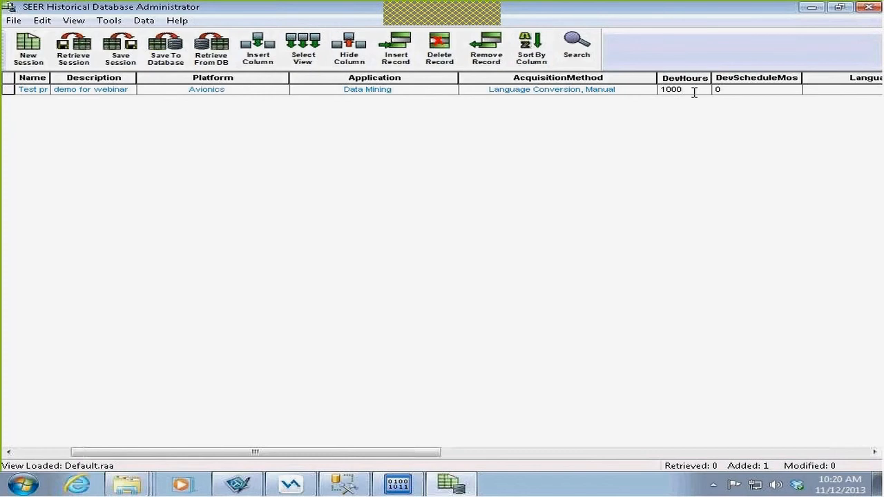
key(Tab)
text(2)
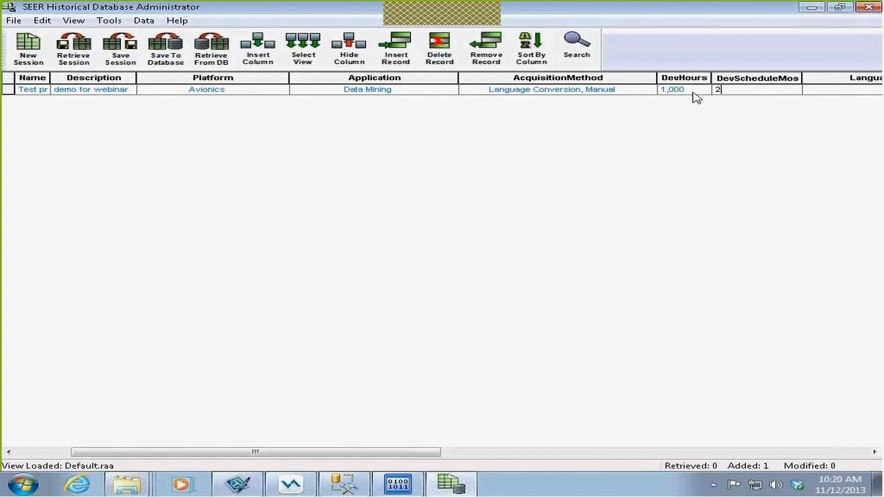
key(BackSpace)
text(5)
key(Tab)
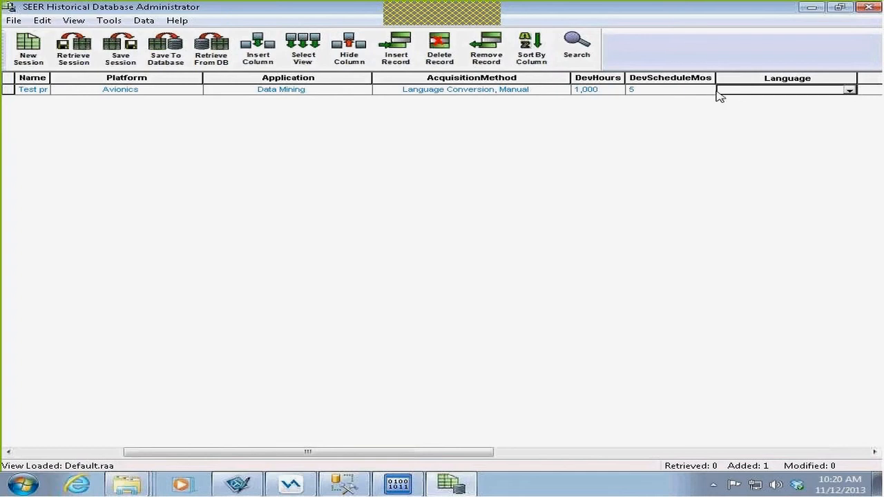
Set the test record's language to 3rd Generation Languages.
click(850, 91)
click(802, 104)
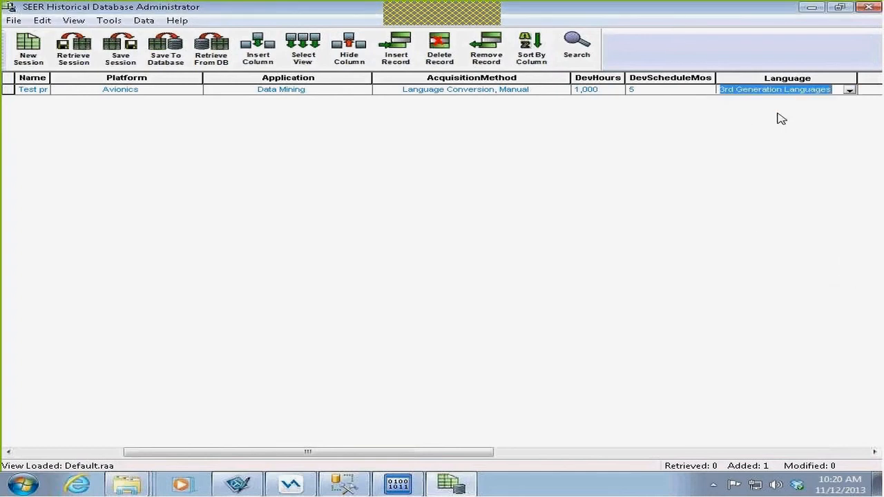
drag(417, 454, 519, 461)
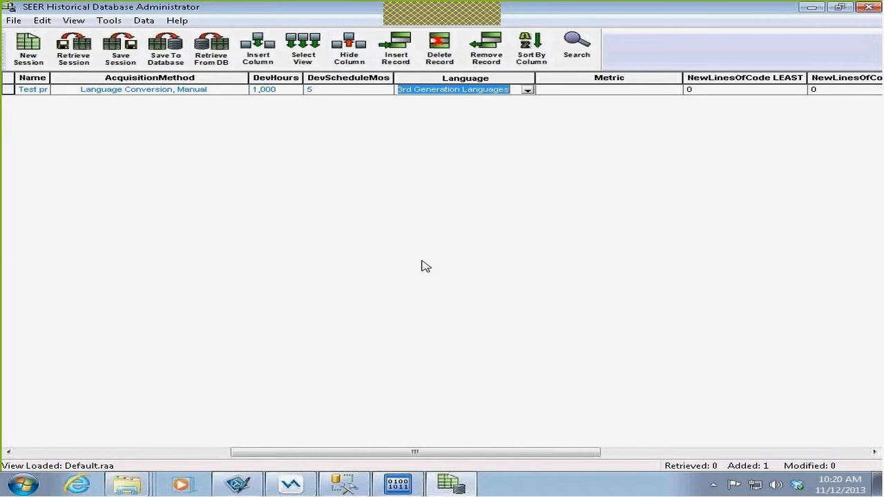
Open the column chooser for the current view and examine the available fields under Software Items Summary.
click(74, 23)
mouse_move(185, 110)
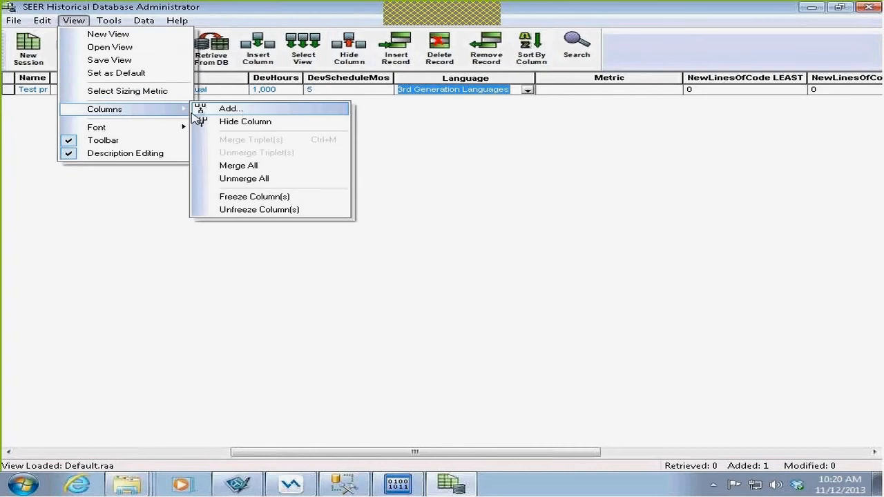
click(244, 111)
drag(398, 78, 411, 172)
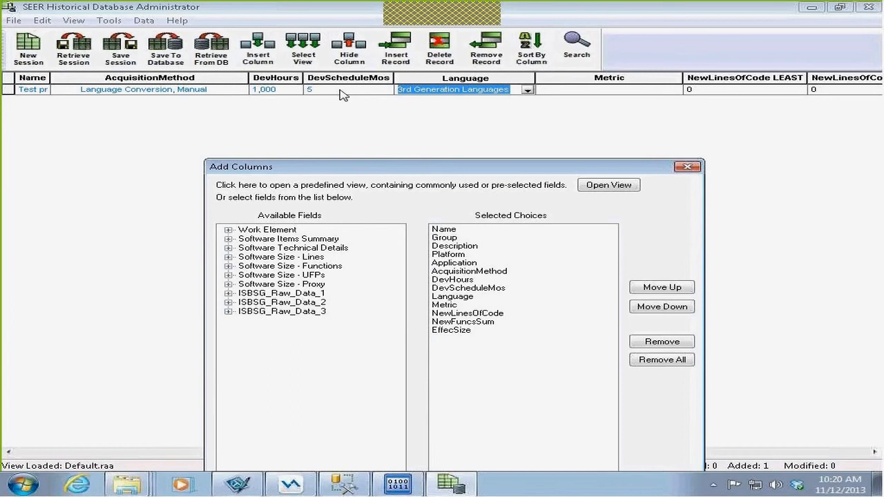
drag(329, 165, 333, 159)
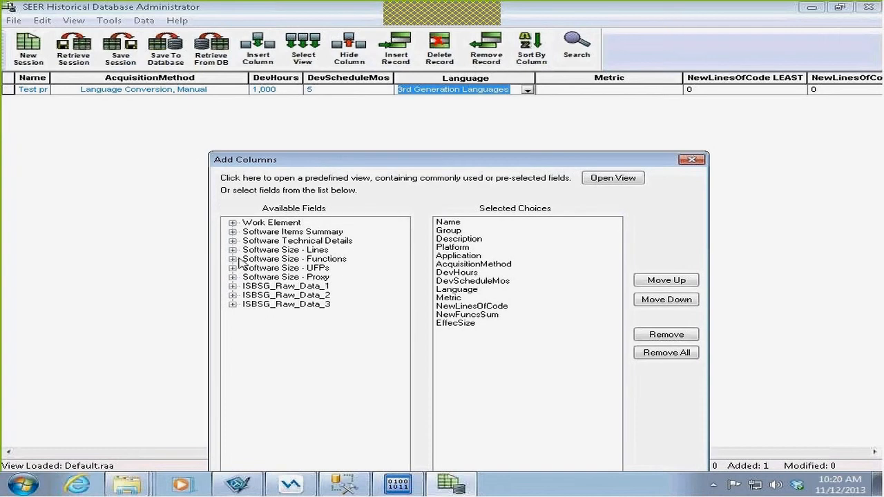
click(233, 232)
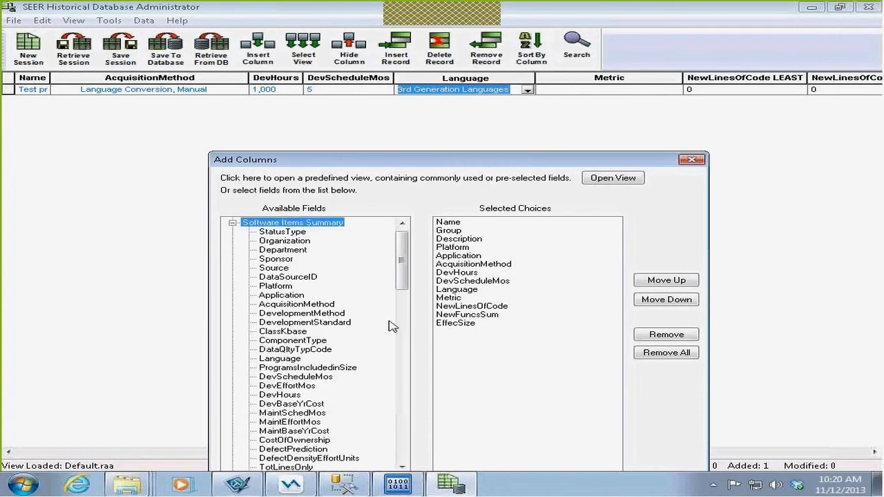
scroll(389, 326, down, 5)
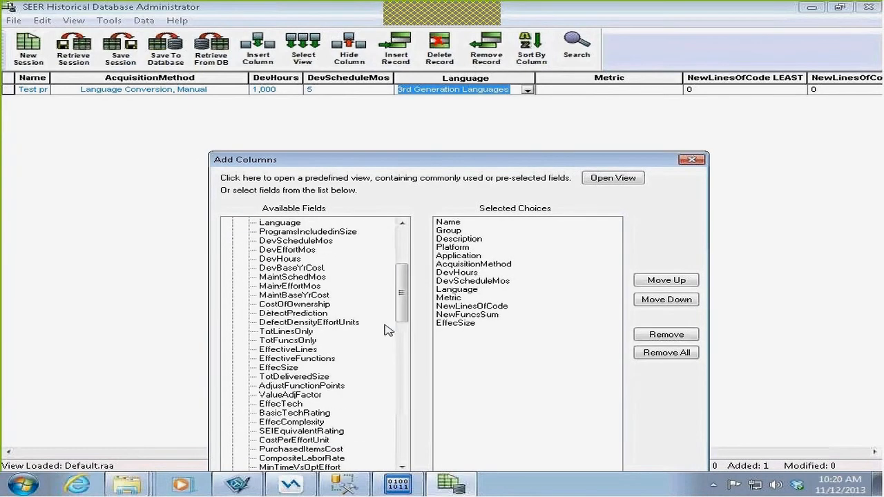
scroll(386, 330, down, 4)
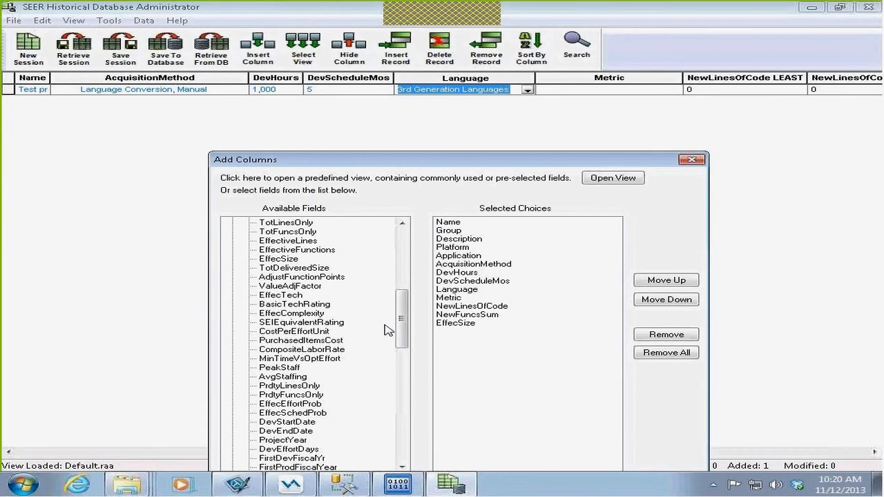
scroll(387, 330, down, 10)
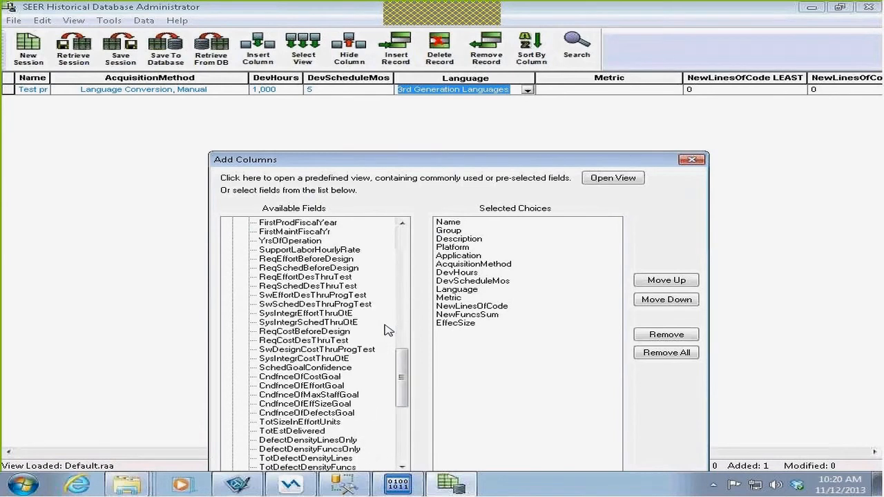
scroll(387, 330, down, 6)
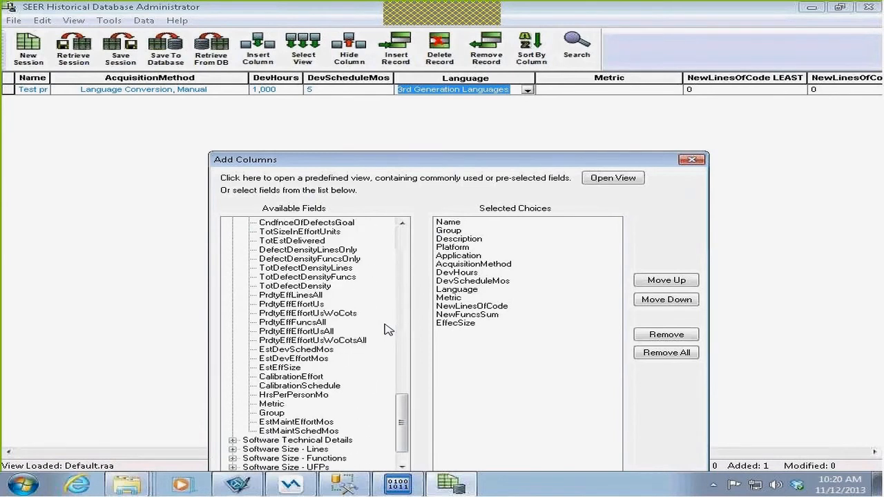
click(273, 422)
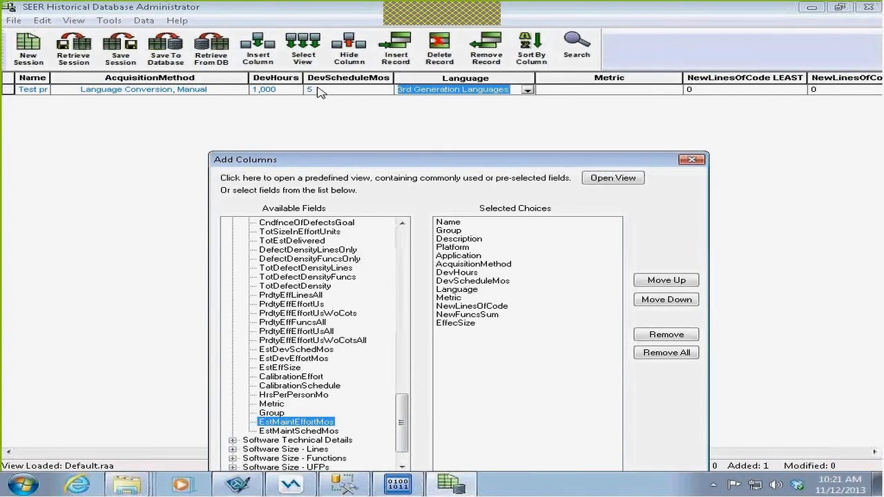
drag(401, 425, 401, 405)
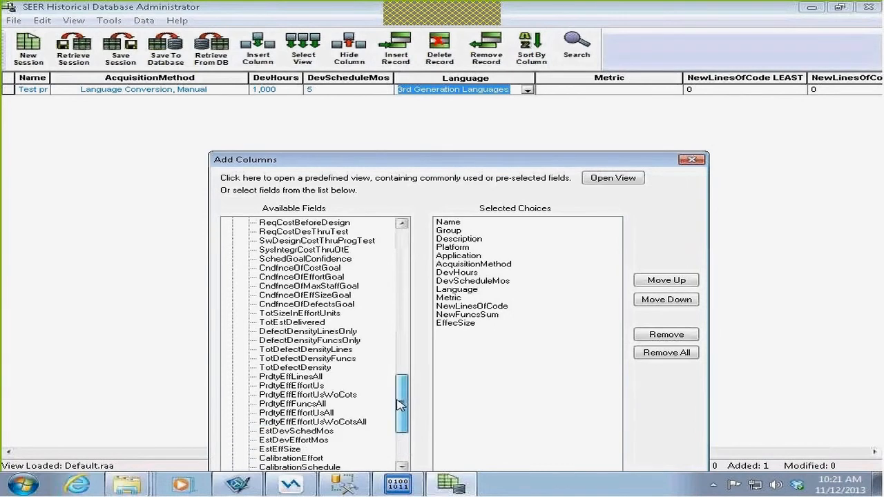
scroll(316, 87, down, 3)
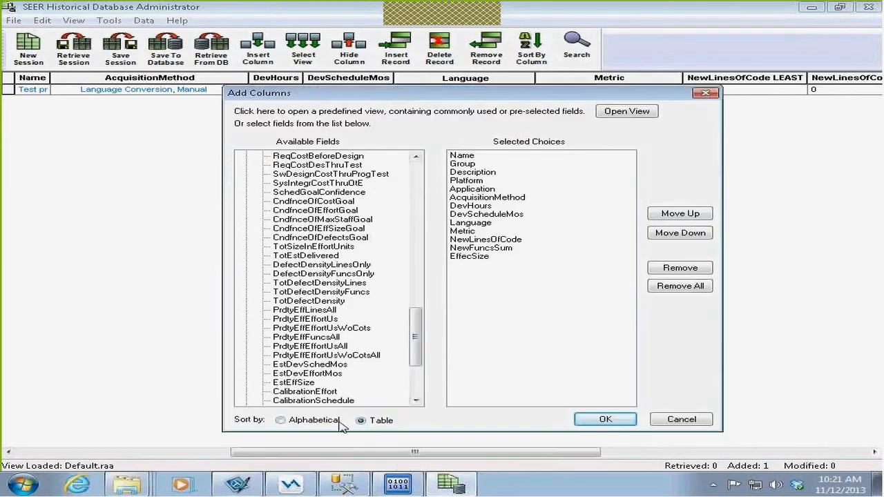
Sort the available fields alphabetically and add the EstDevEffortMos and EstDevSchedMos columns to the view.
click(288, 423)
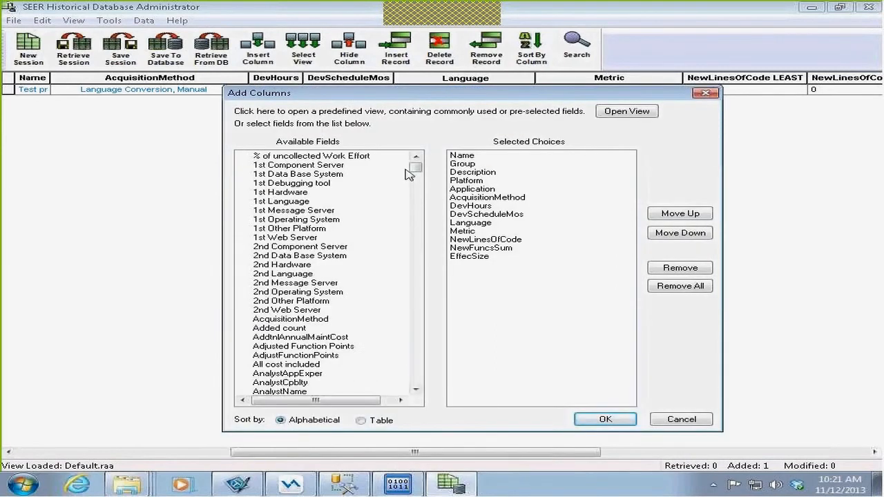
drag(413, 171, 426, 218)
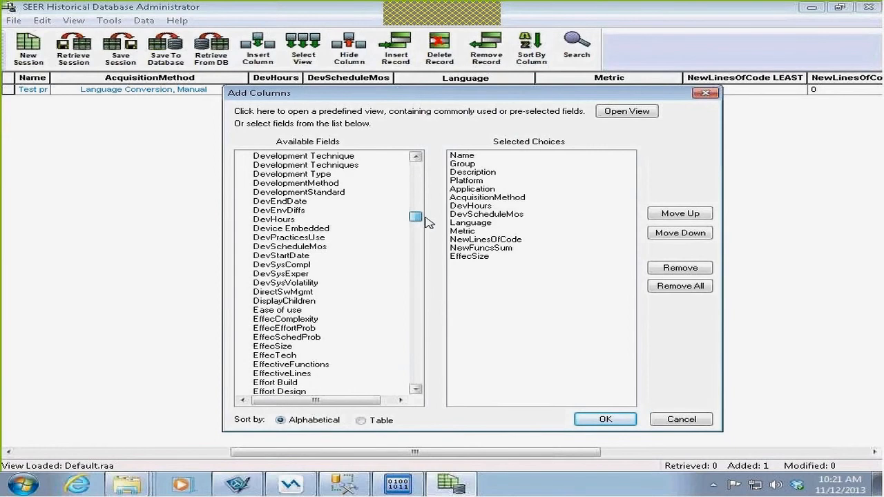
drag(426, 223, 390, 242)
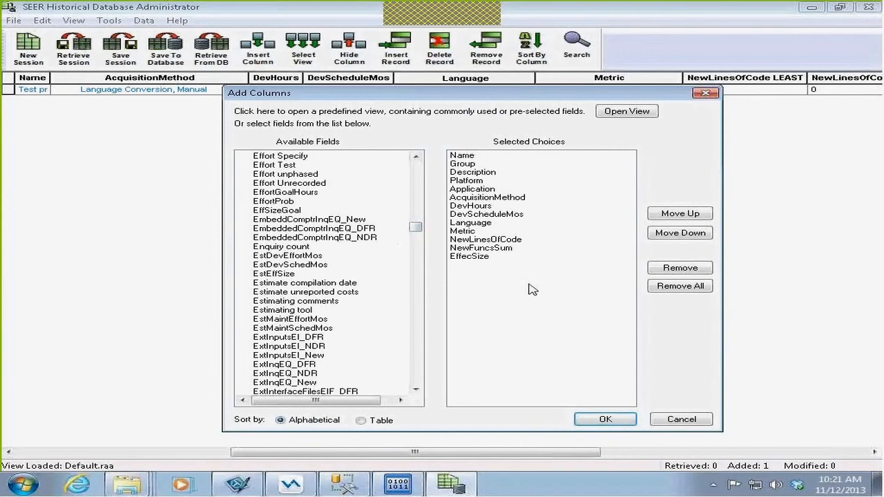
double_click(312, 260)
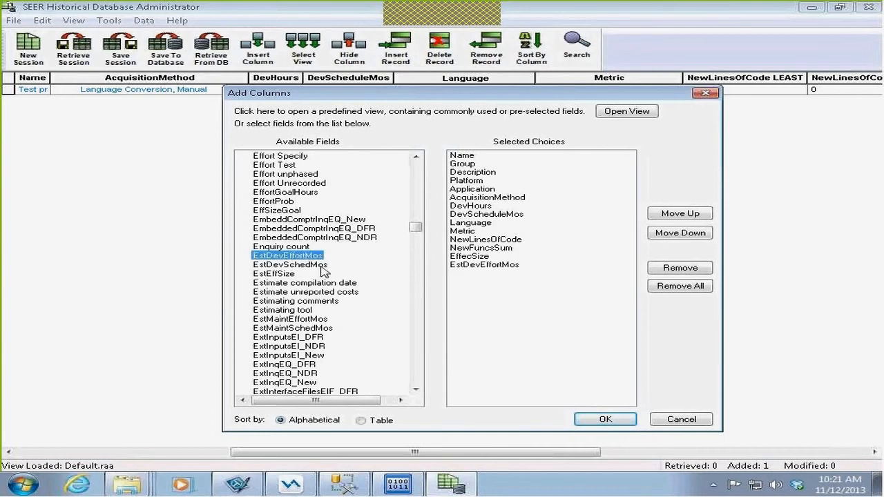
double_click(321, 267)
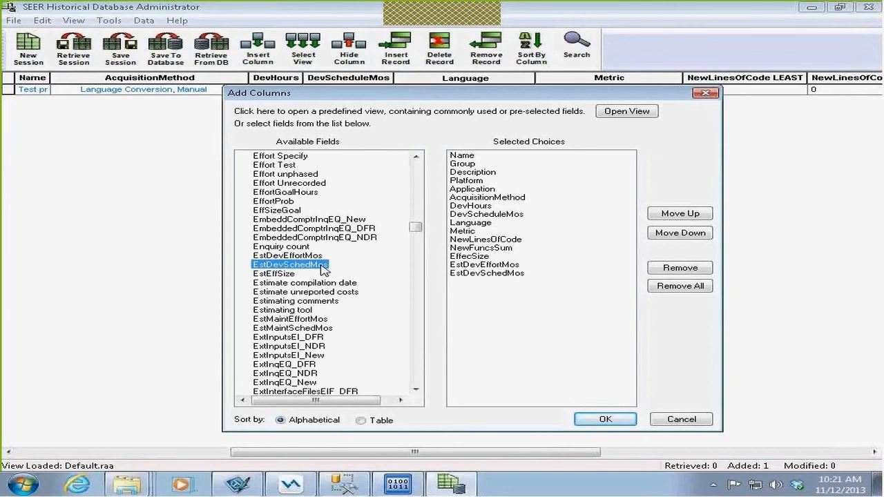
click(611, 416)
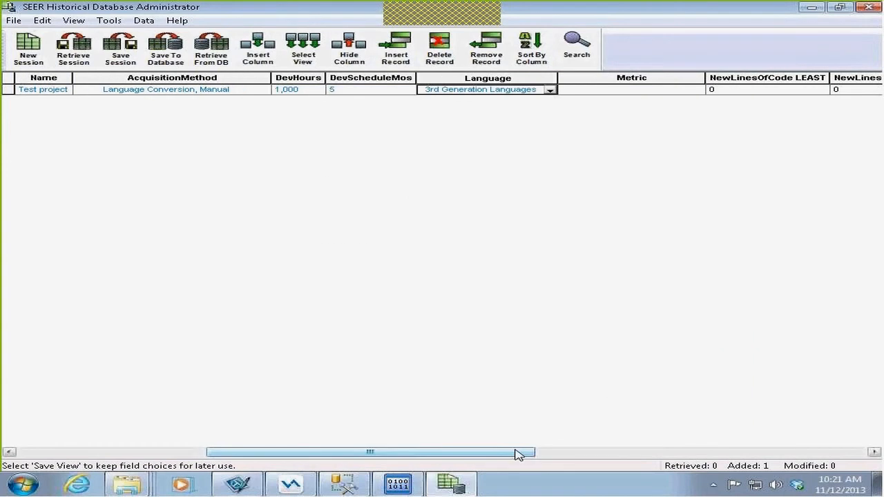
Look over the test record's columns, including the added estimate columns, and glance at the Data Analyzer estimate in SEER-SEM.
drag(518, 454, 849, 454)
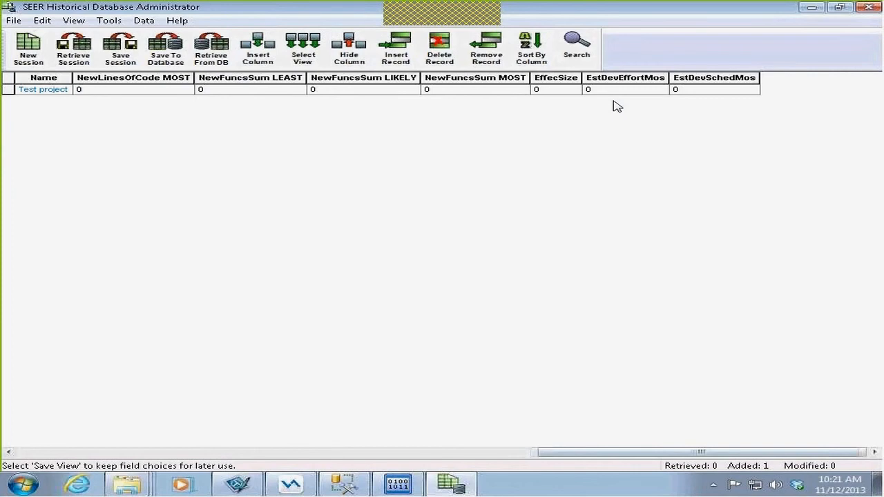
click(398, 487)
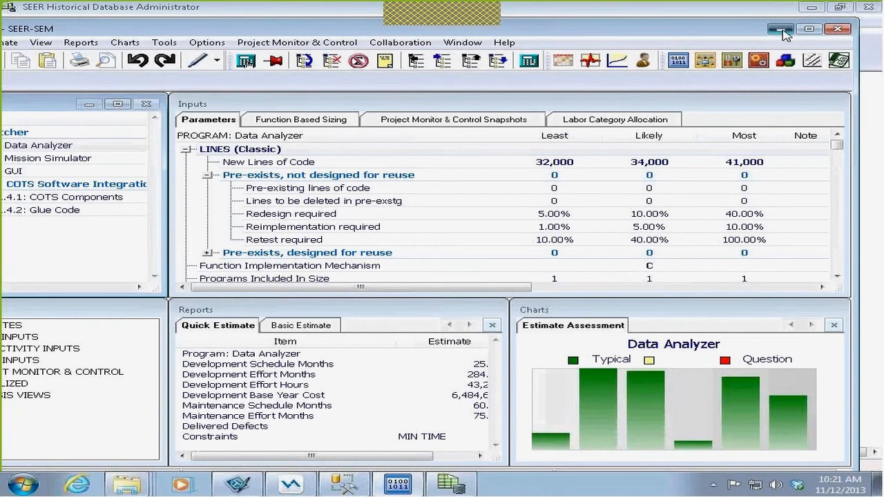
click(781, 30)
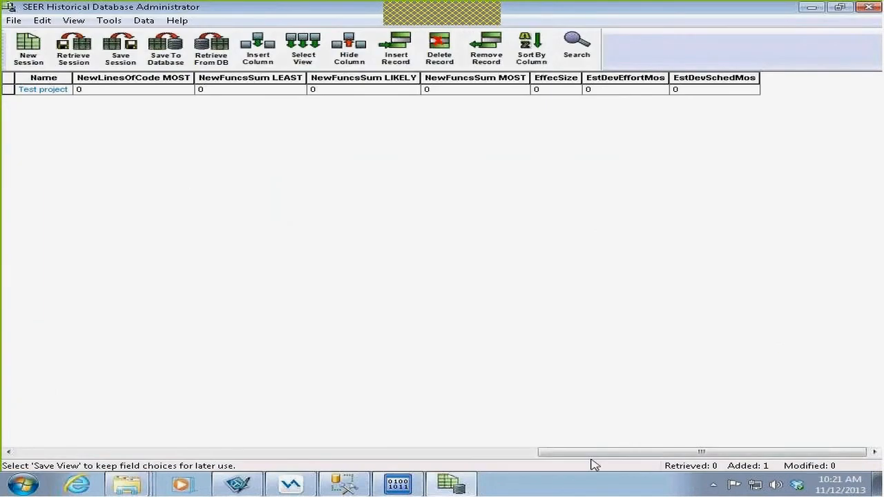
drag(595, 452, 126, 451)
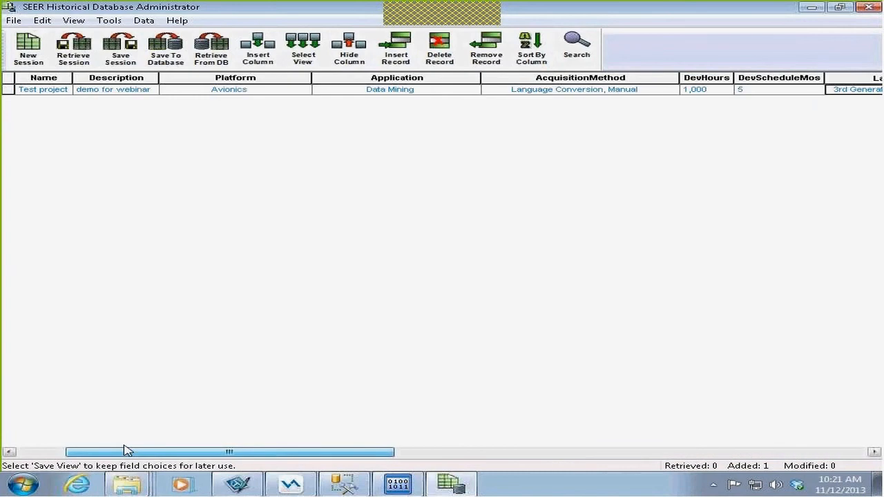
drag(126, 450, 360, 453)
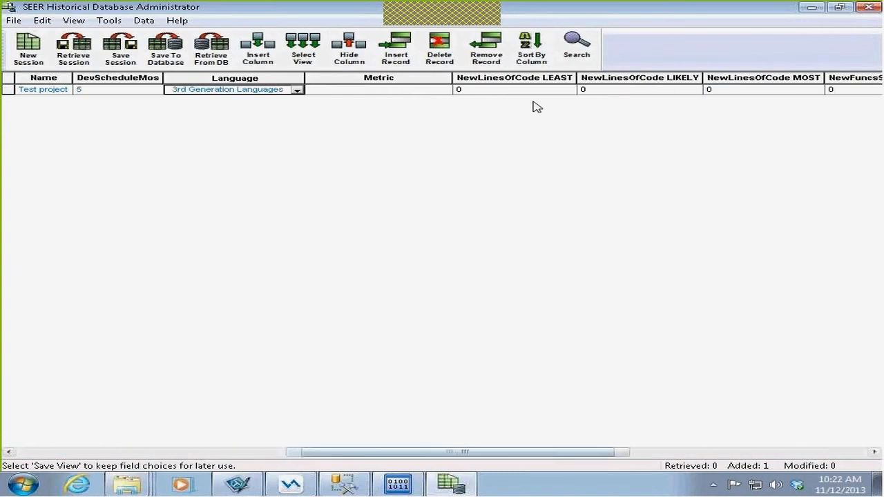
drag(429, 454, 842, 456)
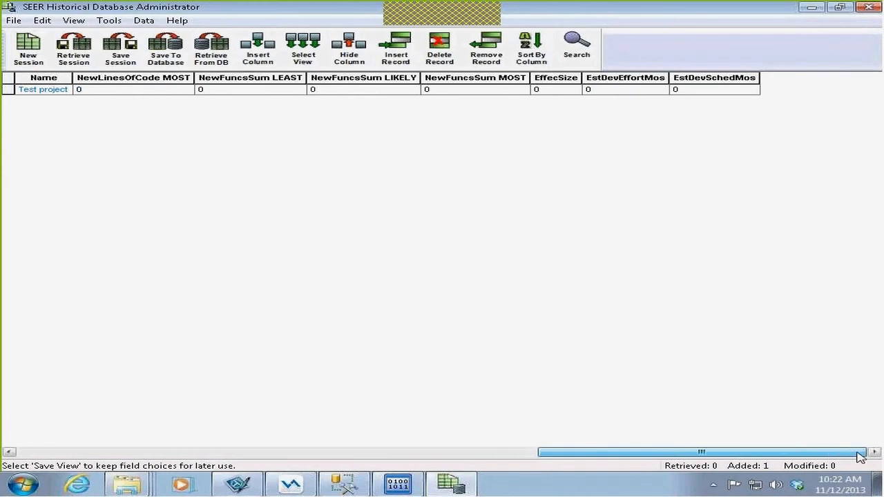
Set the test record's estimated development effort to 2 months.
click(606, 90)
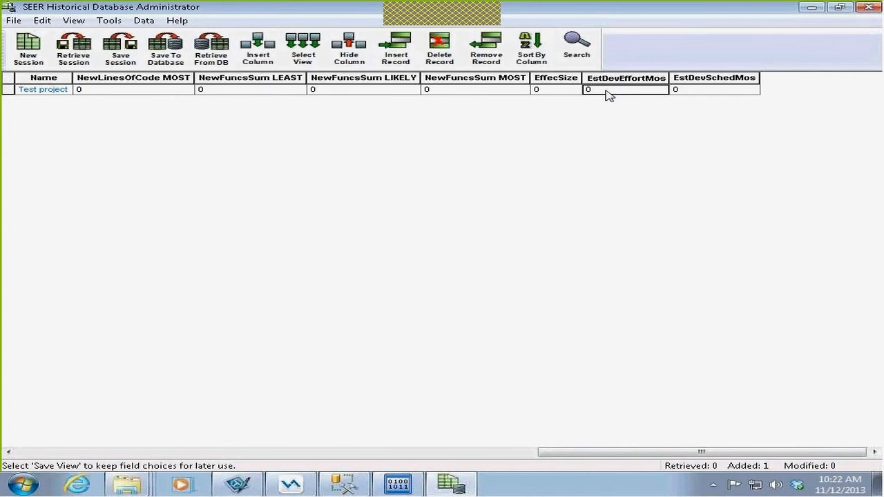
text(500)
key(BackSpace)
key(BackSpace)
key(BackSpace)
text(2)
drag(600, 90, 578, 91)
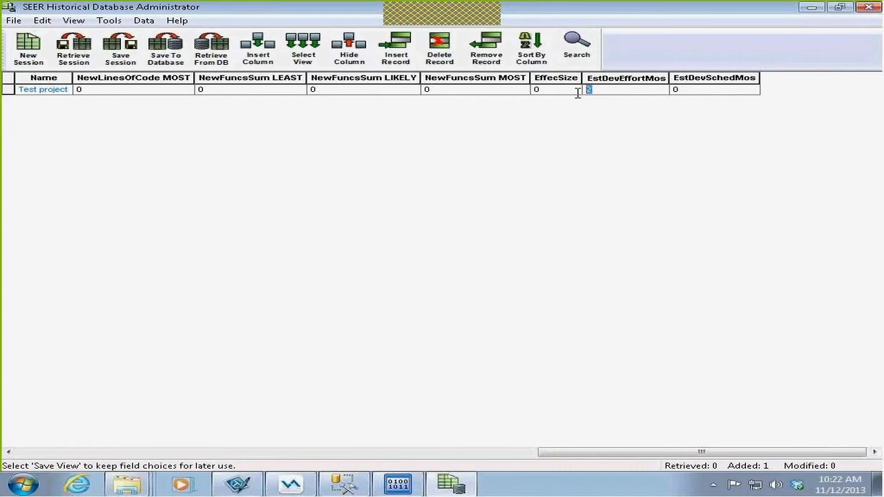
Set the test record's estimated development schedule to 2 months and its estimated development effort to 500 months.
click(676, 92)
text(2)
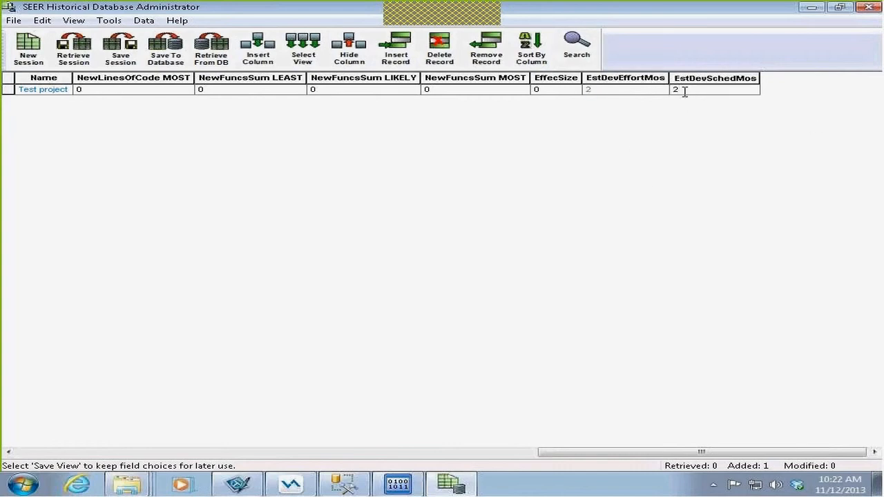
click(588, 91)
text(500)
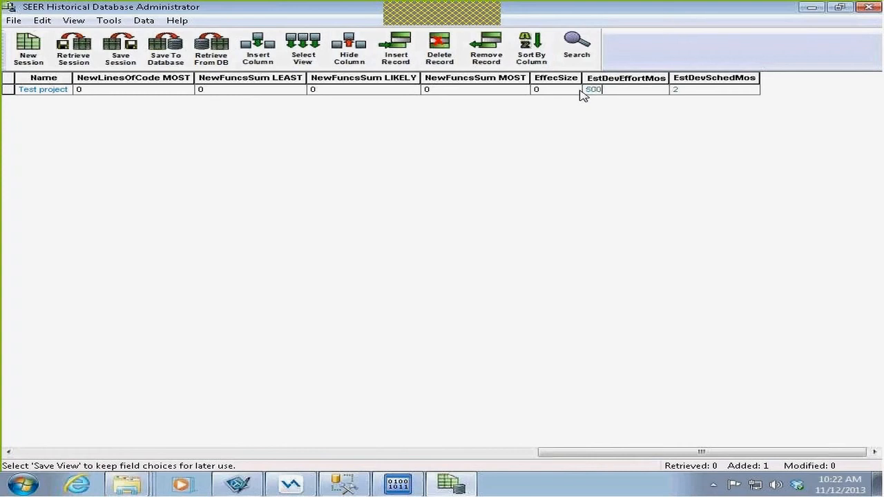
Save the test record permanently to the database, keeping the record in the current view.
drag(633, 447, 77, 257)
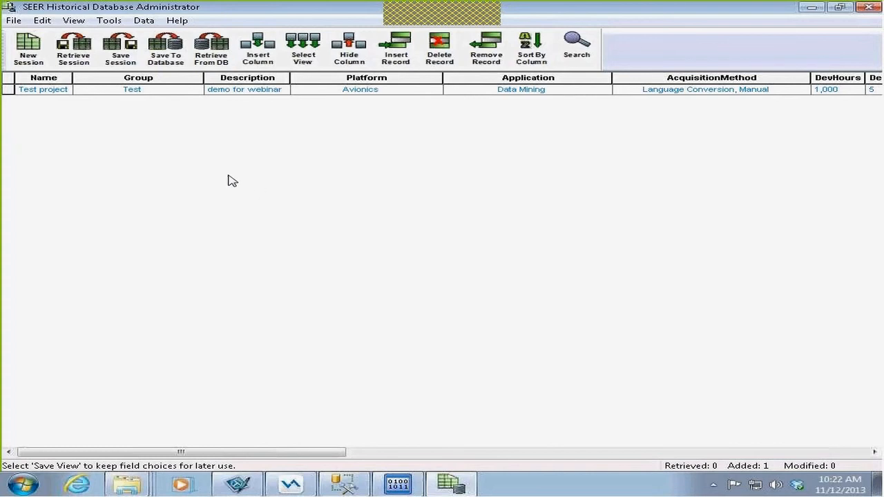
click(166, 50)
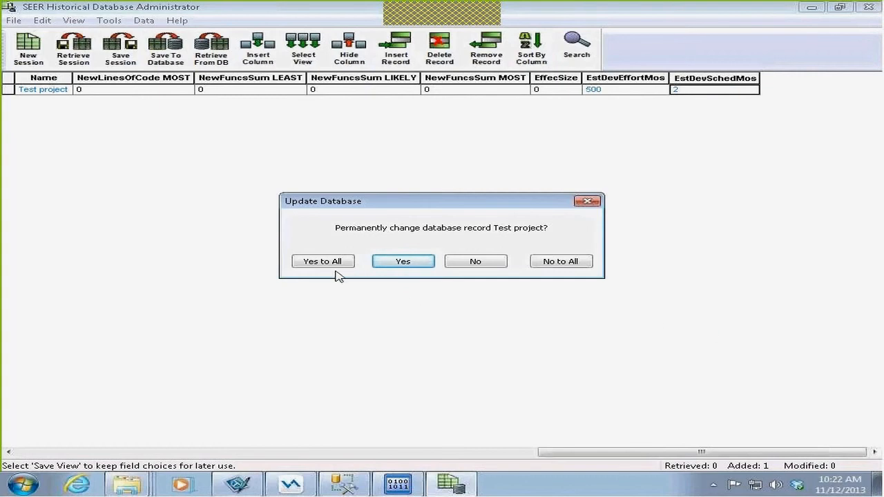
click(403, 268)
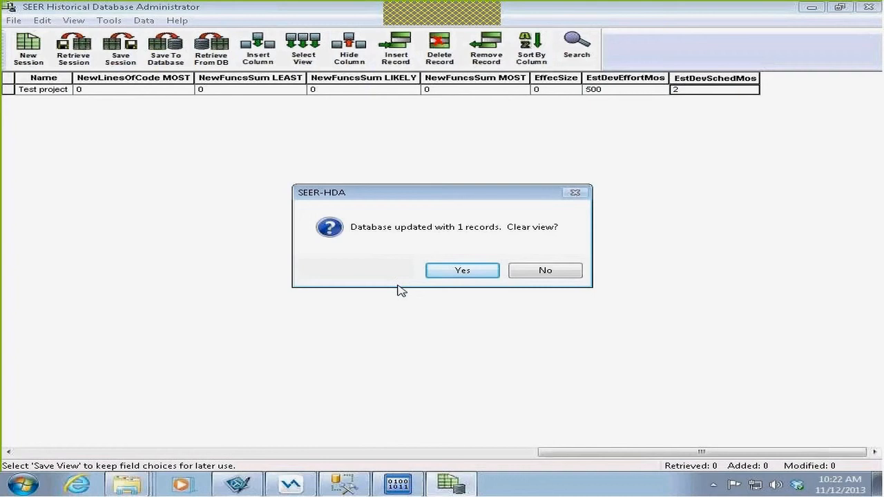
click(540, 273)
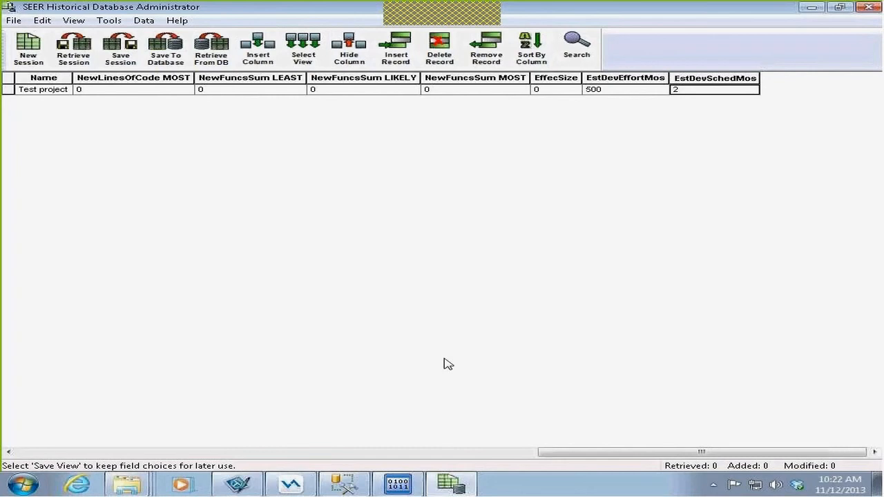
Review the fields available to add as columns, including the Work Element, Software Items Summary and Software Size - UFPs groups, without adding any.
click(73, 20)
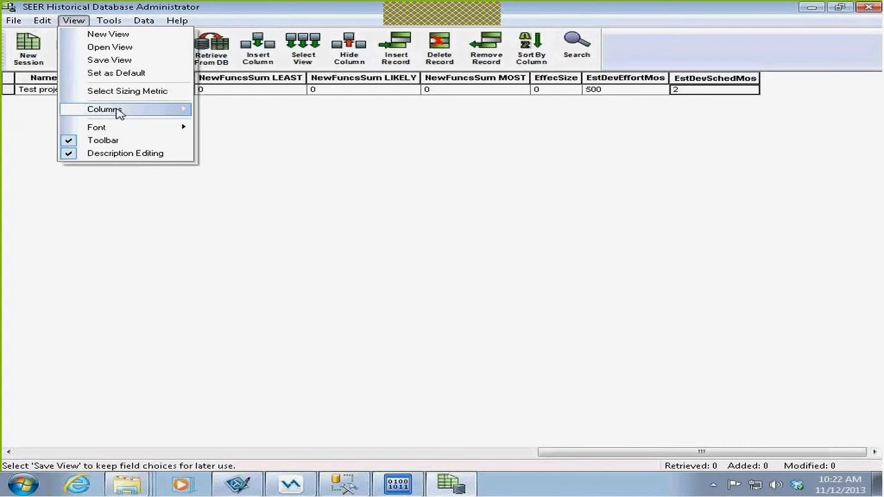
mouse_move(183, 110)
click(231, 112)
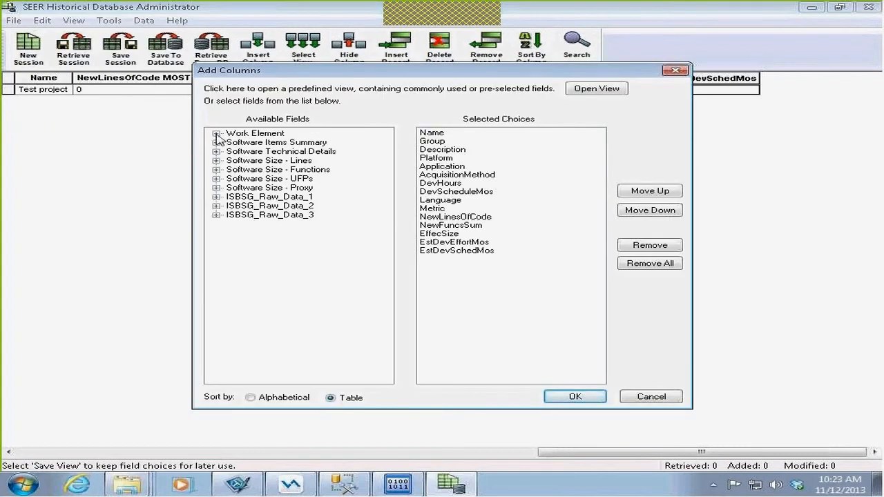
click(216, 134)
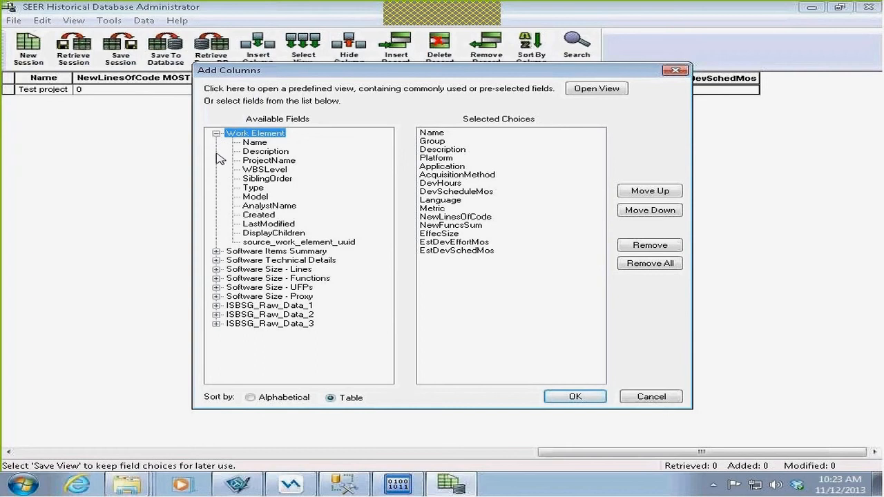
click(216, 251)
scroll(345, 246, up, 1)
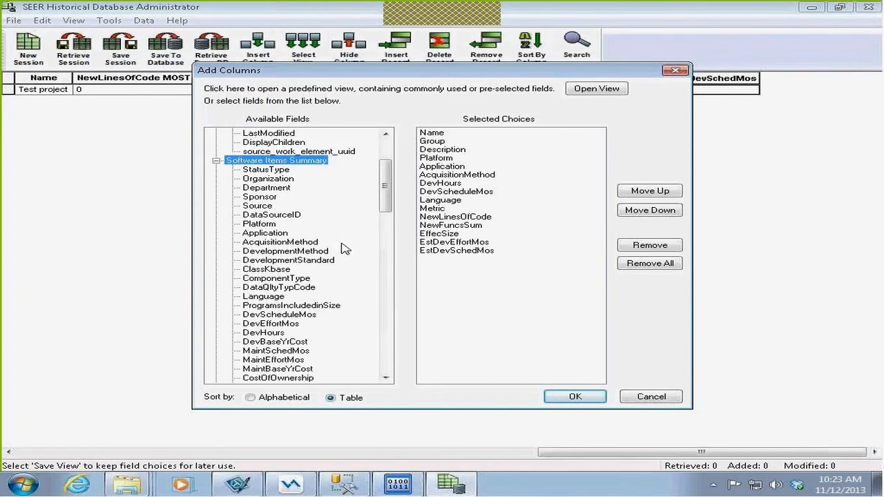
scroll(329, 288, down, 10)
scroll(329, 289, down, 6)
drag(393, 296, 389, 366)
click(216, 341)
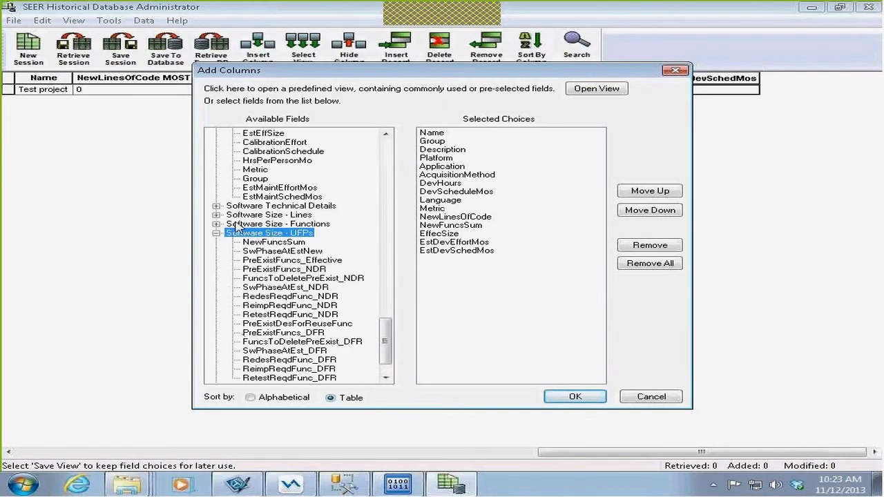
click(217, 233)
scroll(309, 293, up, 15)
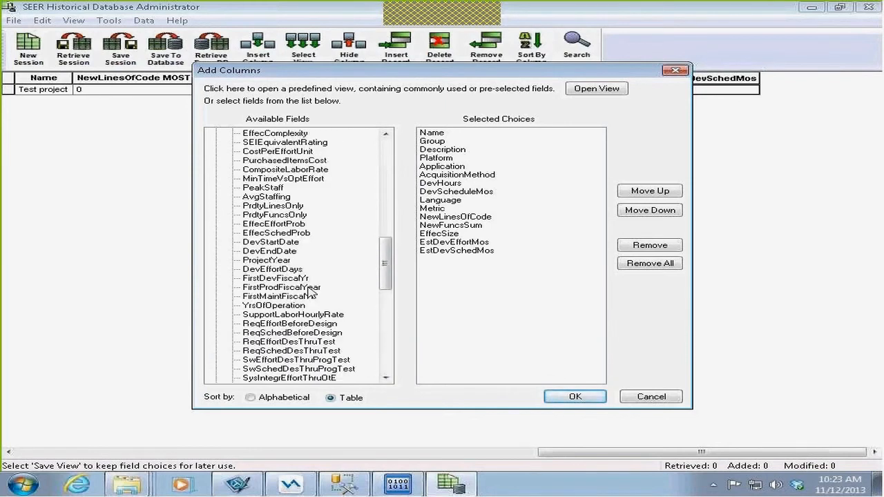
scroll(309, 294, up, 10)
click(216, 133)
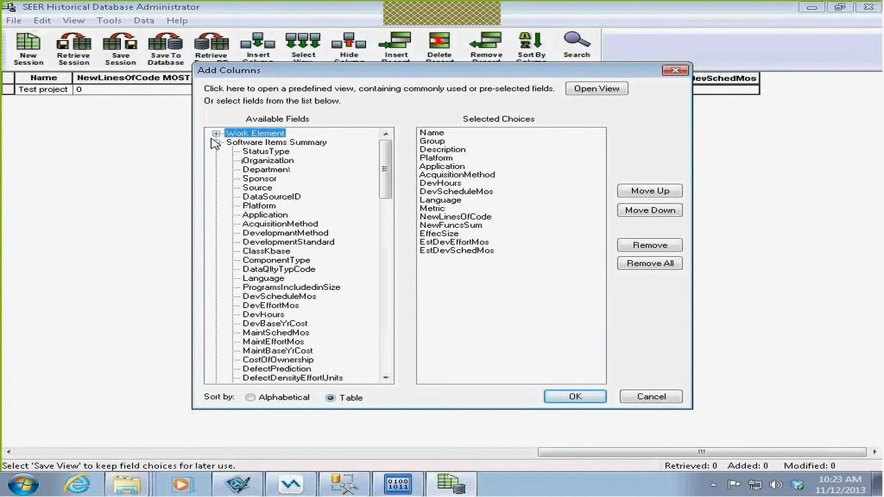
click(216, 142)
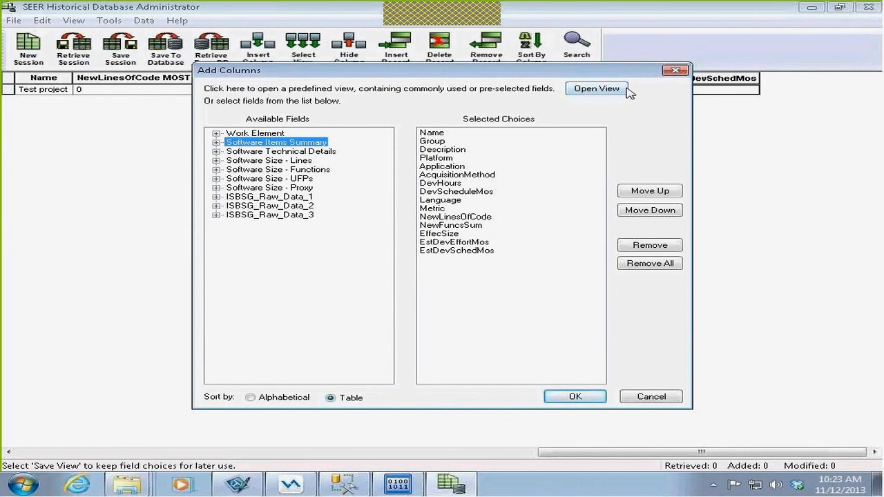
click(677, 71)
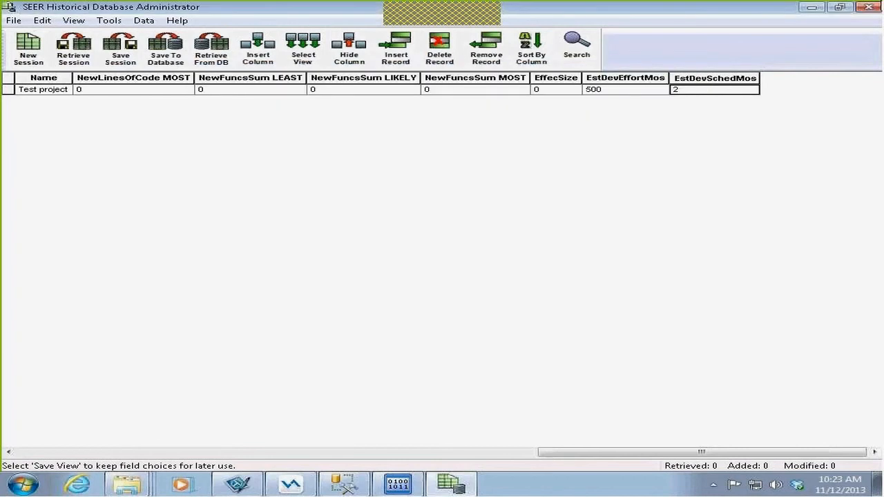
Close the database administrator, open the SEER-HD 2-0-5-0 Test 1.mdb database in Microsoft Access and enable its active content.
click(868, 8)
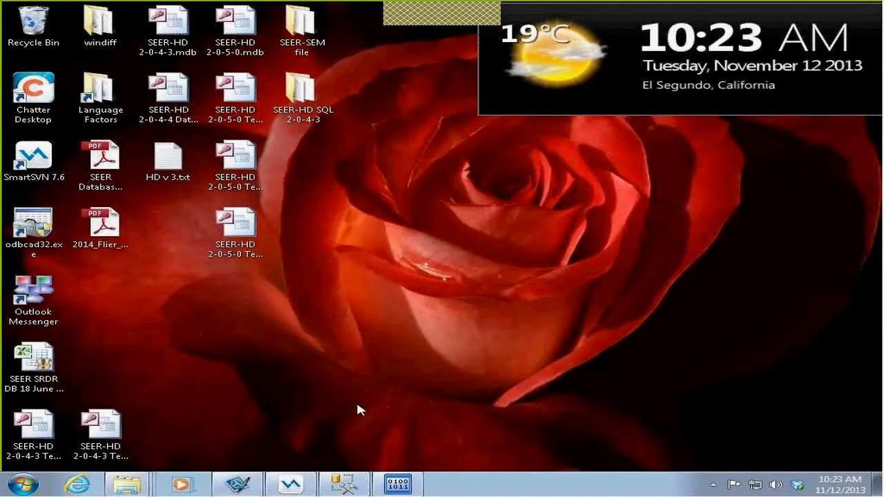
click(237, 97)
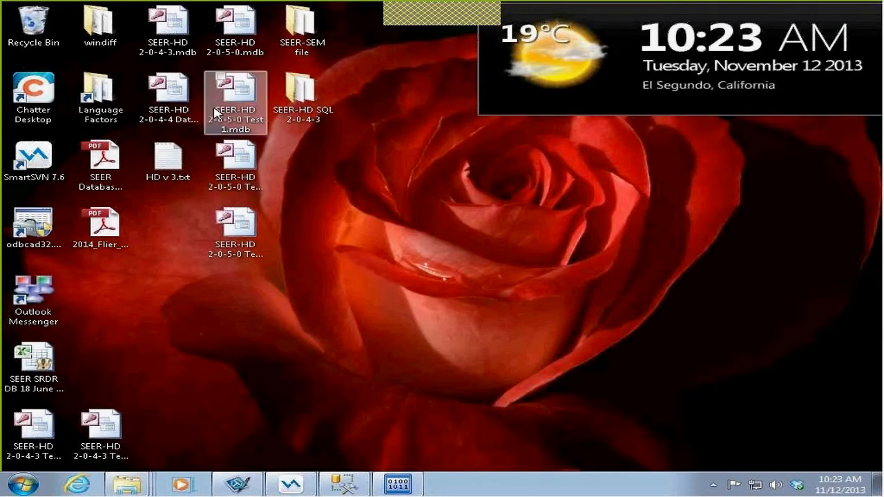
double_click(264, 119)
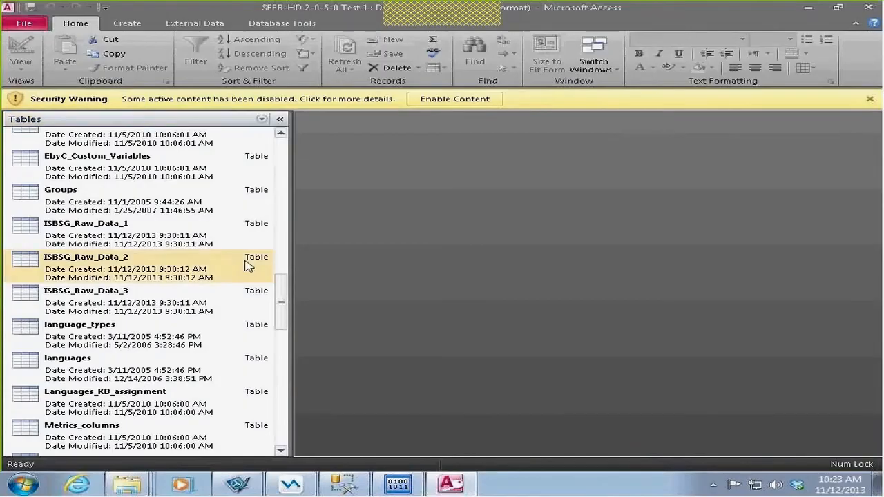
click(440, 100)
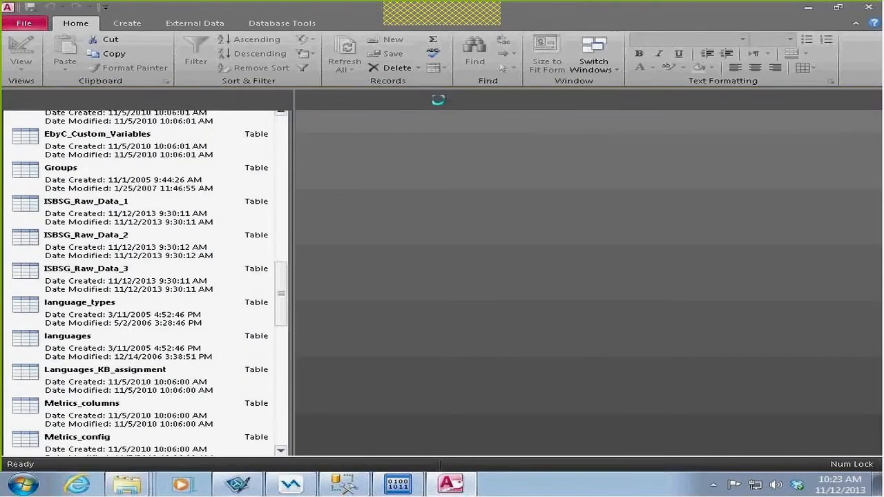
View the full table names listed in the user_def_tables table, and close it without saving layout changes.
drag(282, 132, 290, 425)
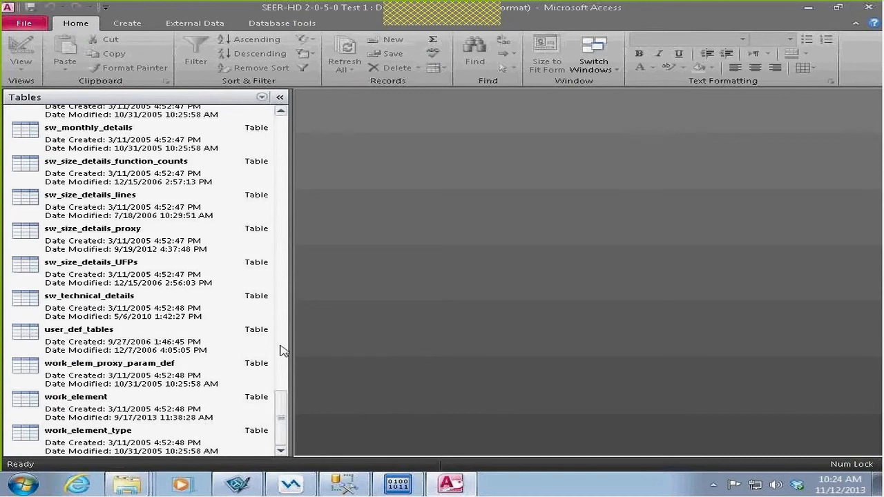
click(26, 335)
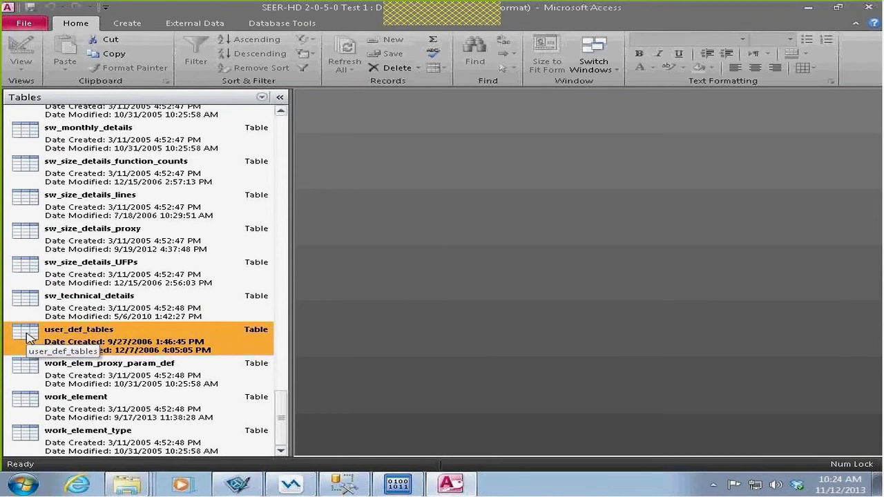
double_click(27, 334)
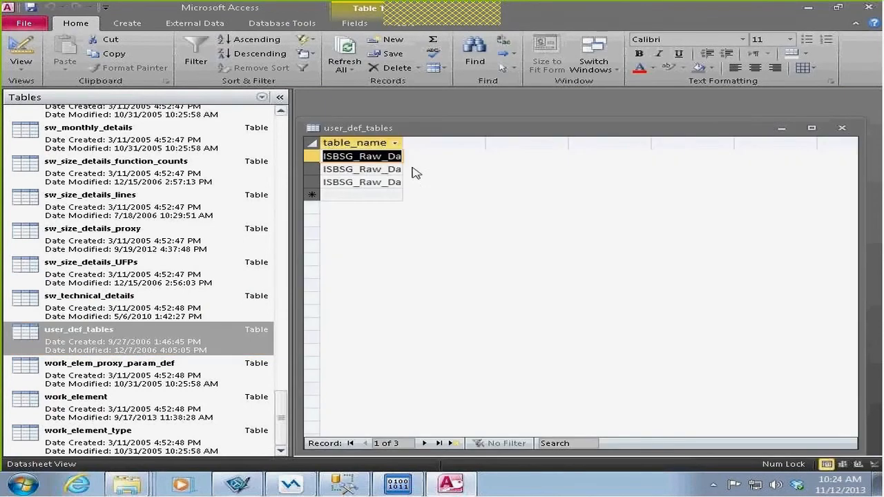
drag(403, 143, 477, 145)
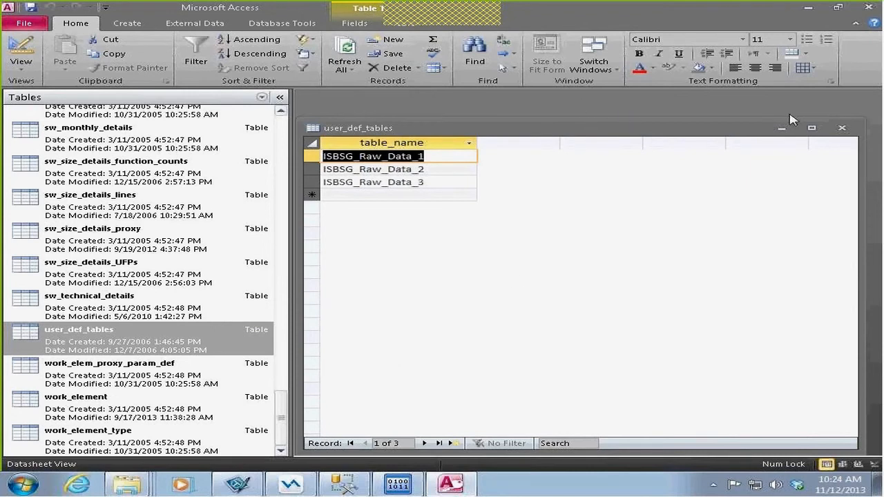
click(842, 129)
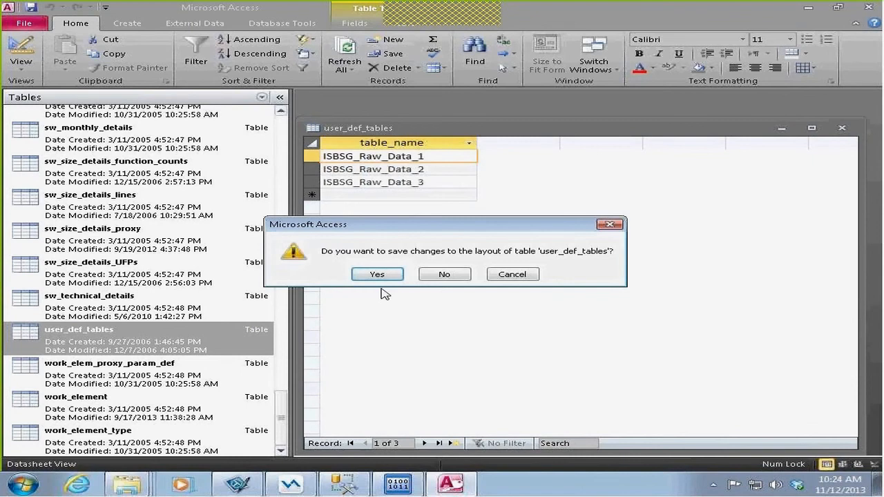
click(445, 275)
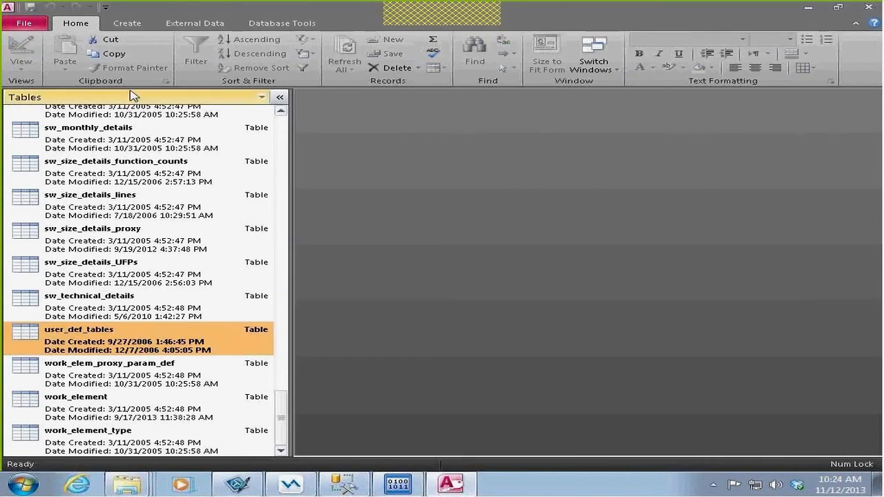
Create a new table in the database and save it as Webinar_demo.
click(127, 23)
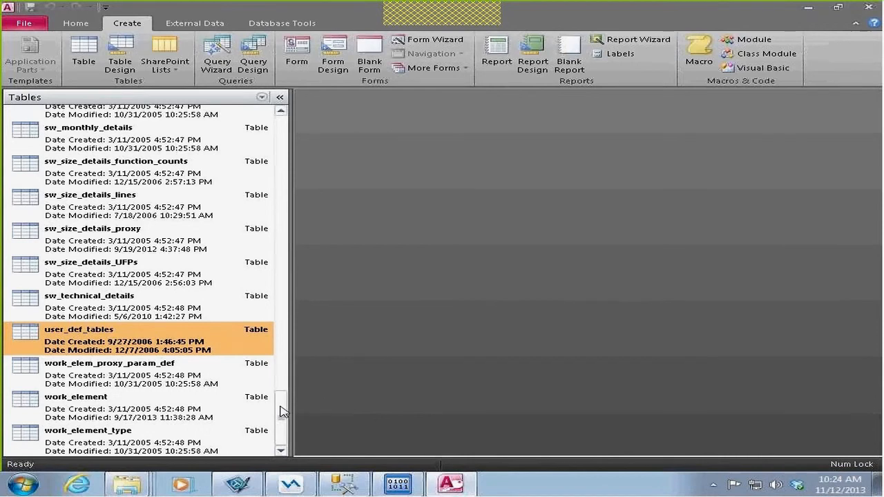
click(84, 49)
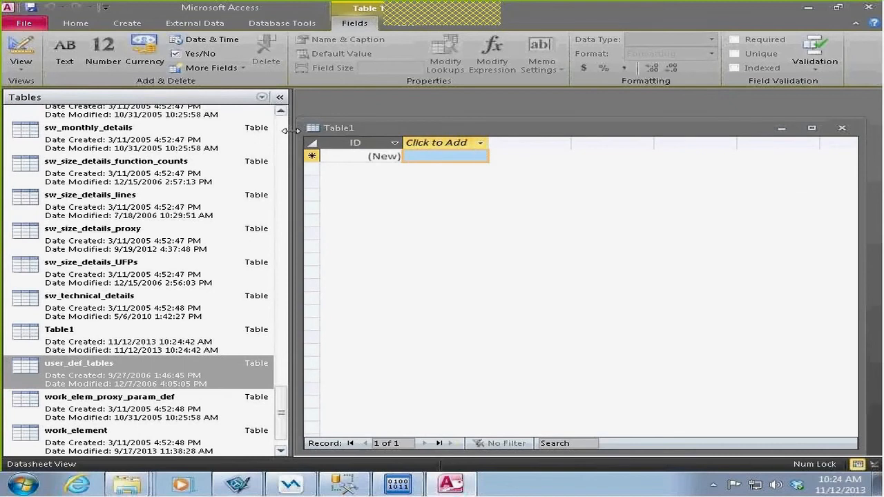
key(ctrl+s)
key(Caps_Lock)
text(T)
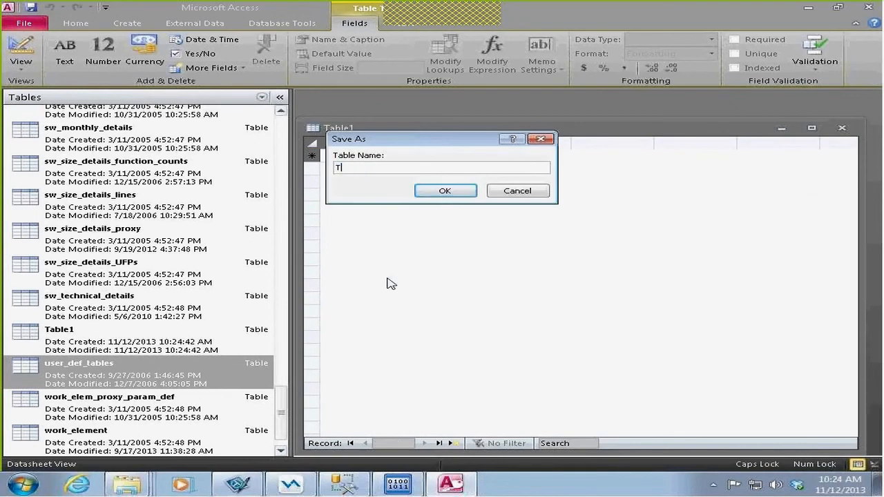
key(Caps_Lock)
text(est)
key(BackSpace)
key(BackSpace)
key(BackSpace)
key(BackSpace)
text(Webinar demo)
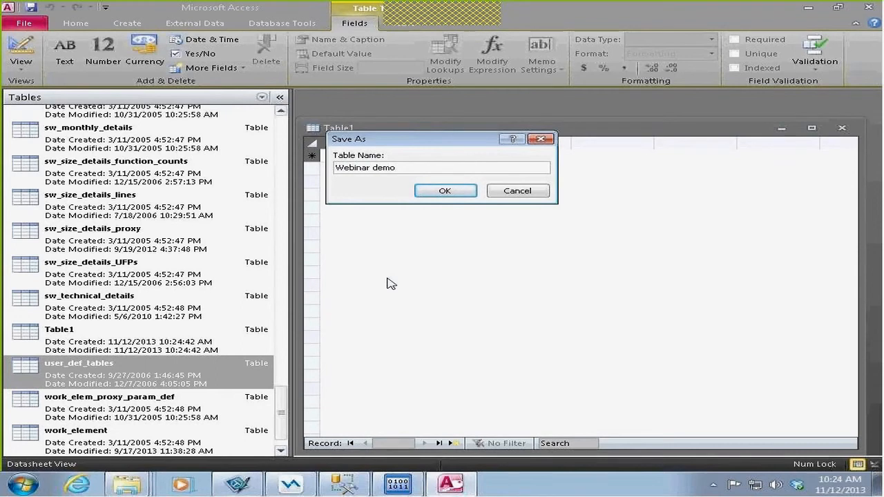
key(Left)
key(Left)
key(Left)
key(Left)
key(BackSpace)
text(_)
click(445, 192)
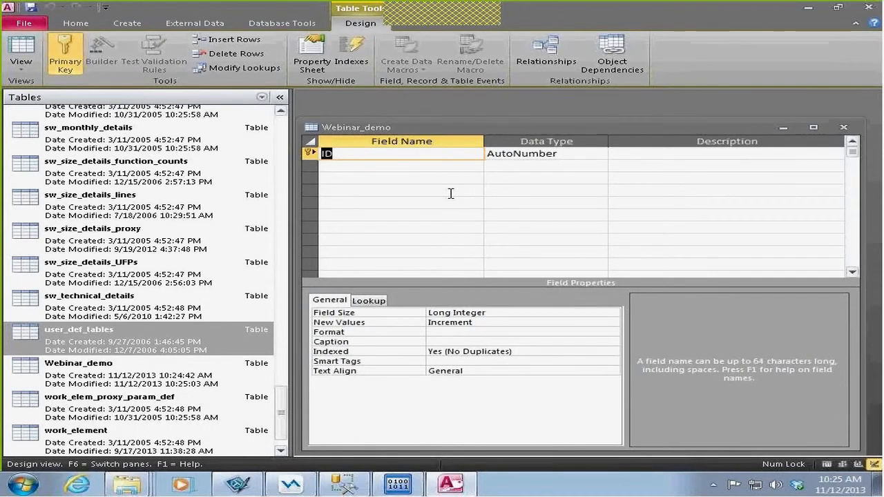
Rename the ID field of the Webinar_demo table to Company name and add text fields Test field 1 and Test field 2.
text(Company n)
text(ame)
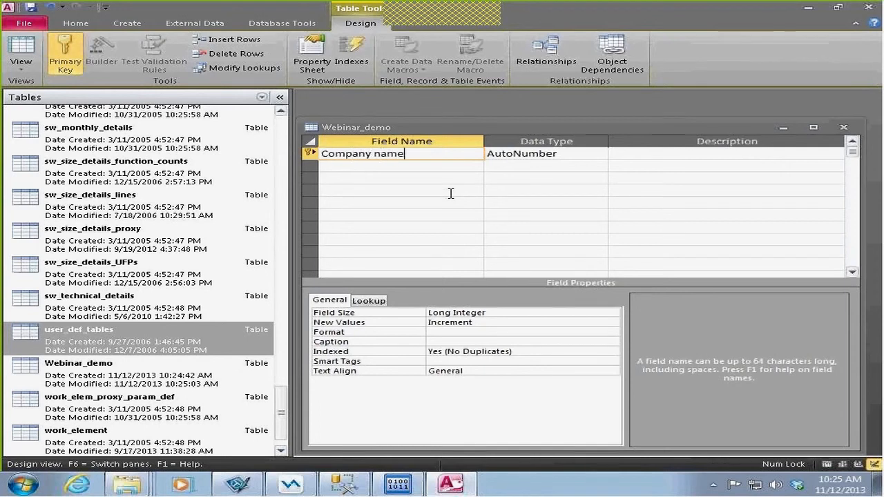
click(418, 166)
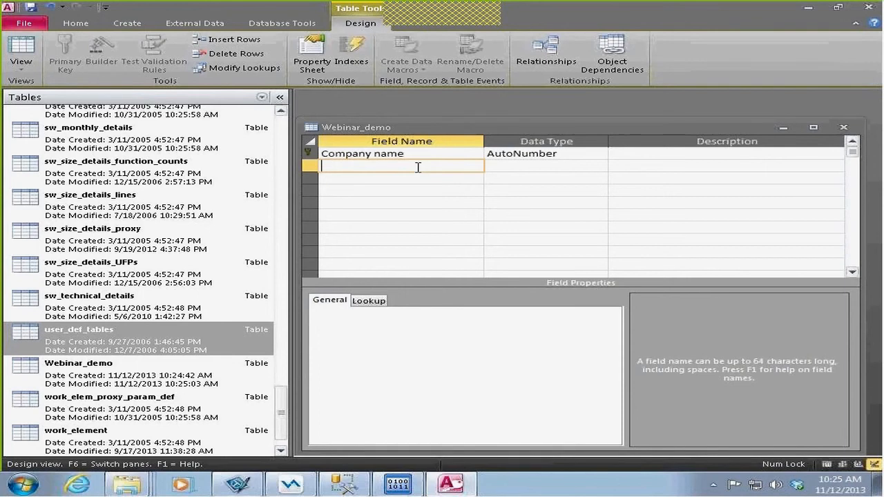
text(Test field 1)
click(414, 179)
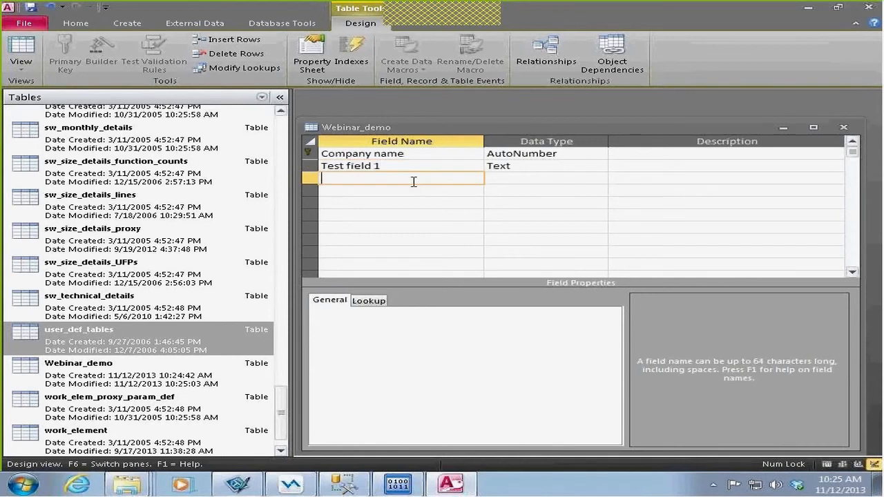
text(Test field 2)
key(Tab)
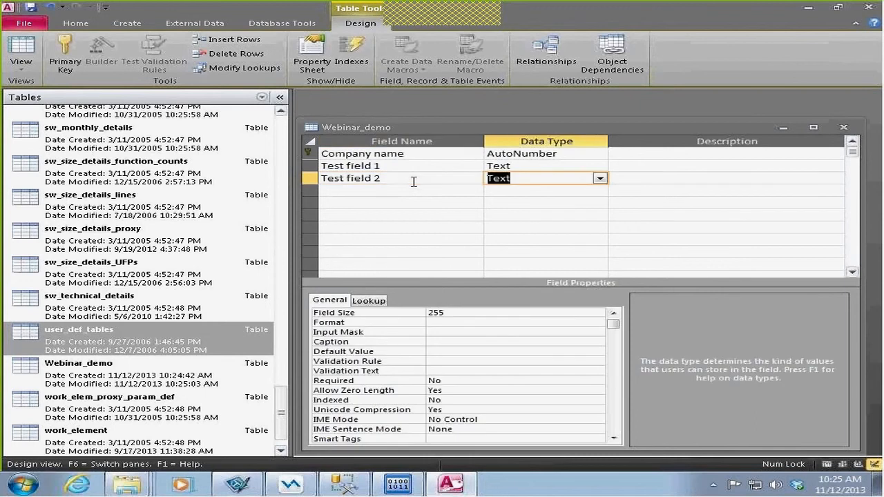
Look at the data types available for the Company name field without changing it.
click(597, 167)
click(601, 154)
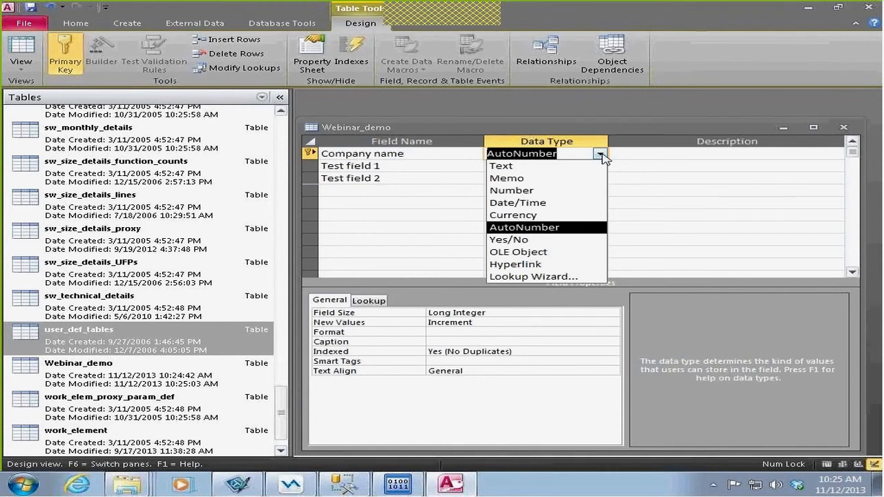
click(436, 203)
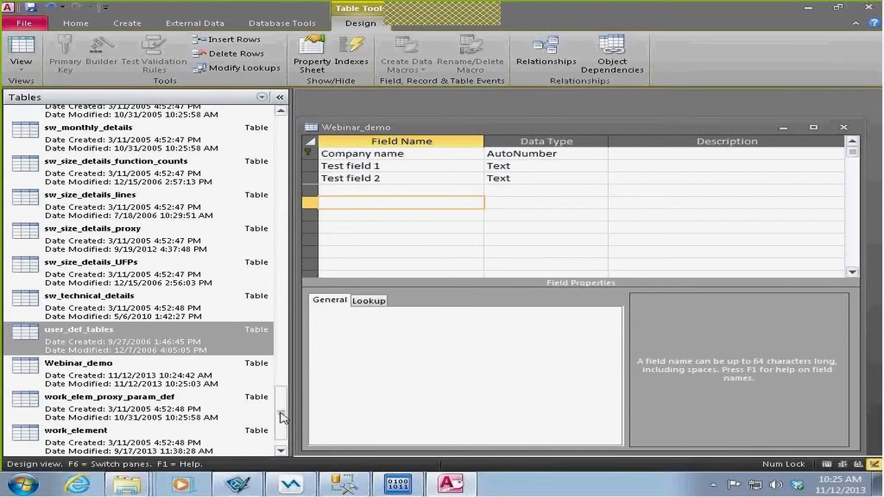
Open the work_element_type and work_element tables, and view work_element maximized with its work_element_id column fitted to the full heading.
scroll(282, 431, down, 1)
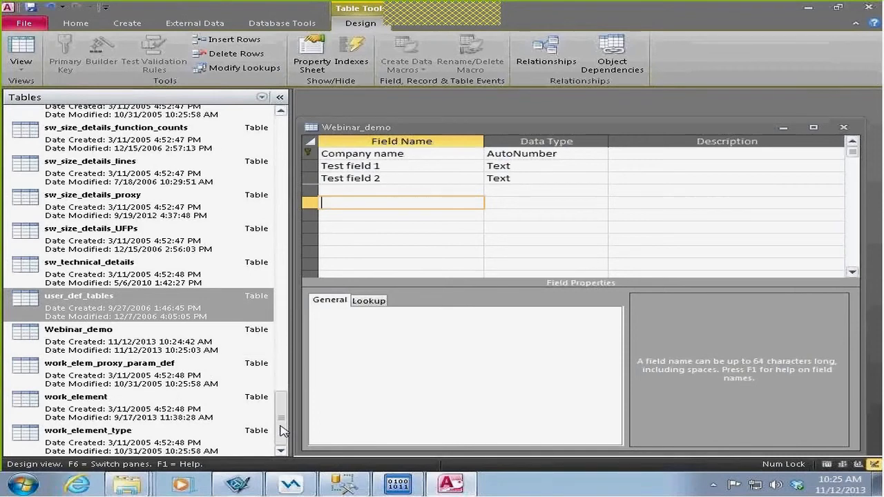
double_click(24, 439)
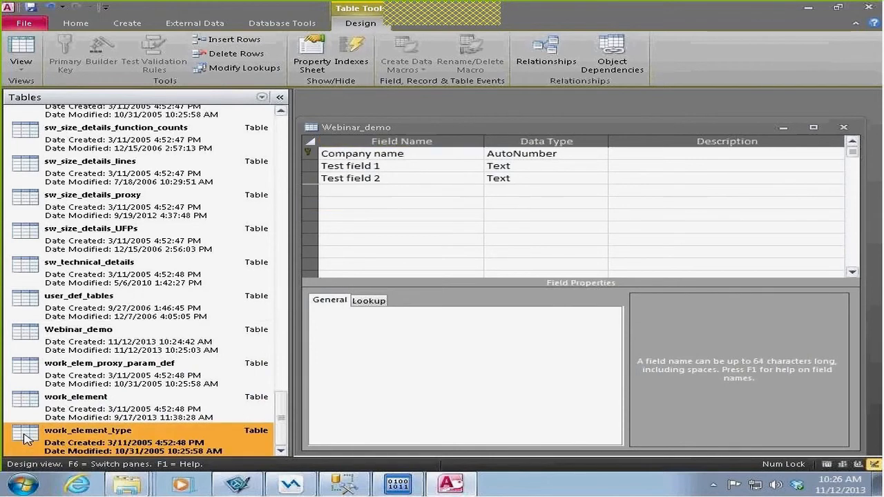
double_click(27, 404)
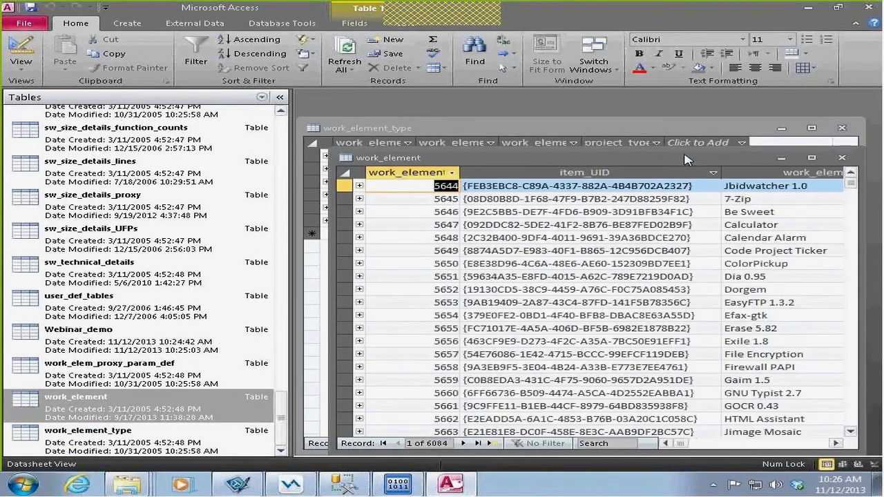
click(812, 159)
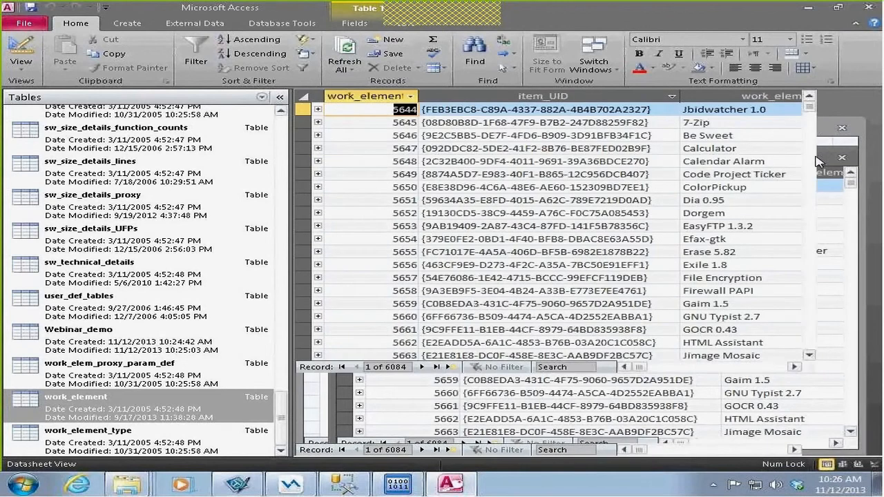
double_click(426, 96)
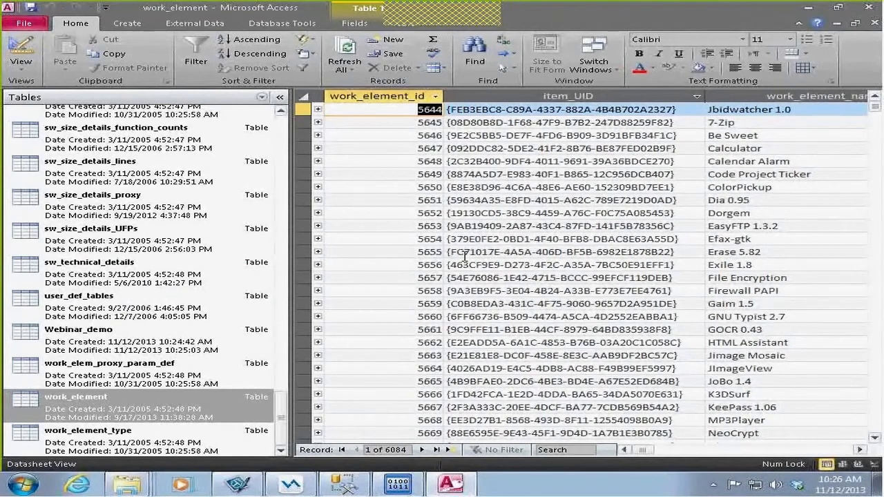
Close the work_element table without saving its layout changes, and close the work_element_type table.
click(875, 25)
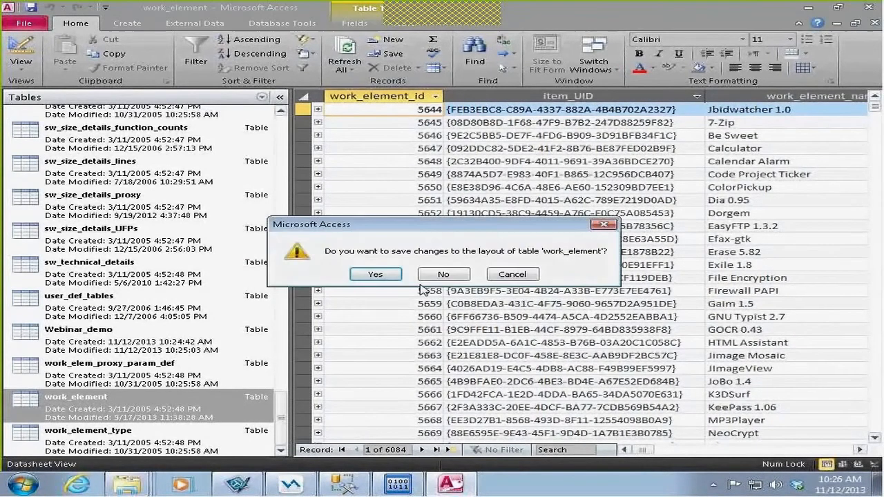
click(444, 275)
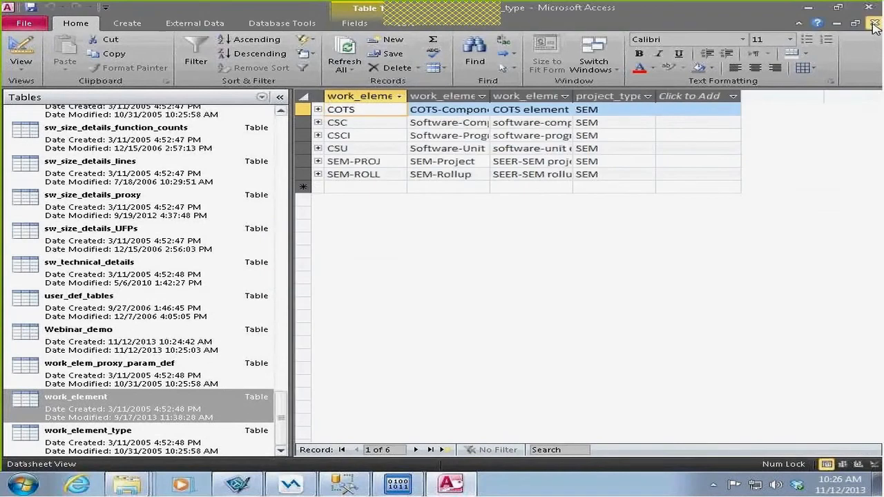
key(ctrl+w)
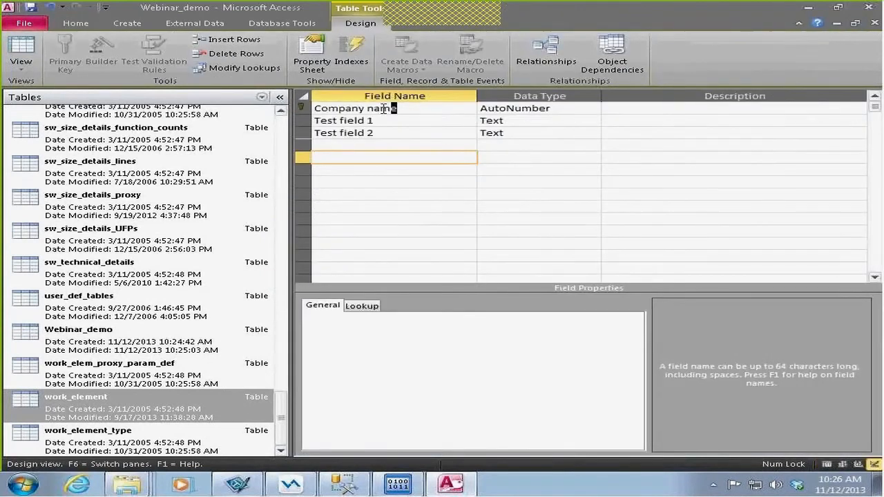
Rename the primary key field Company name of the Webinar_demo table to _work_element_id.
drag(397, 108, 313, 107)
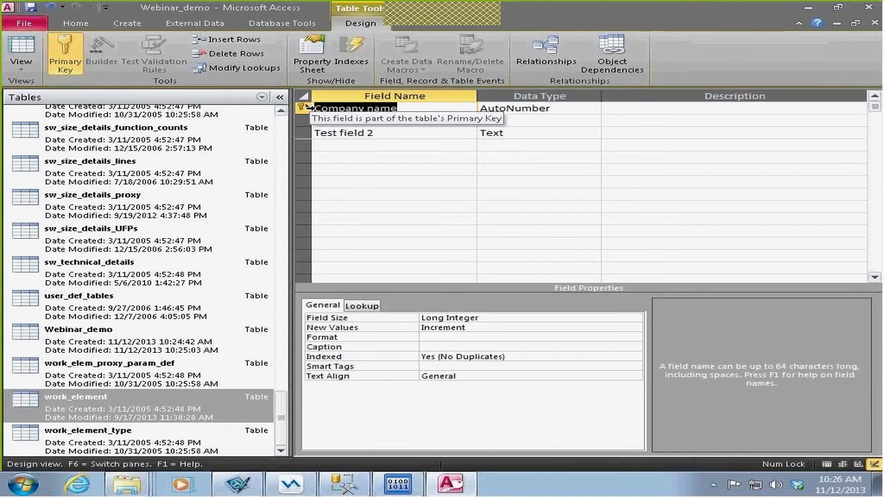
key(Delete)
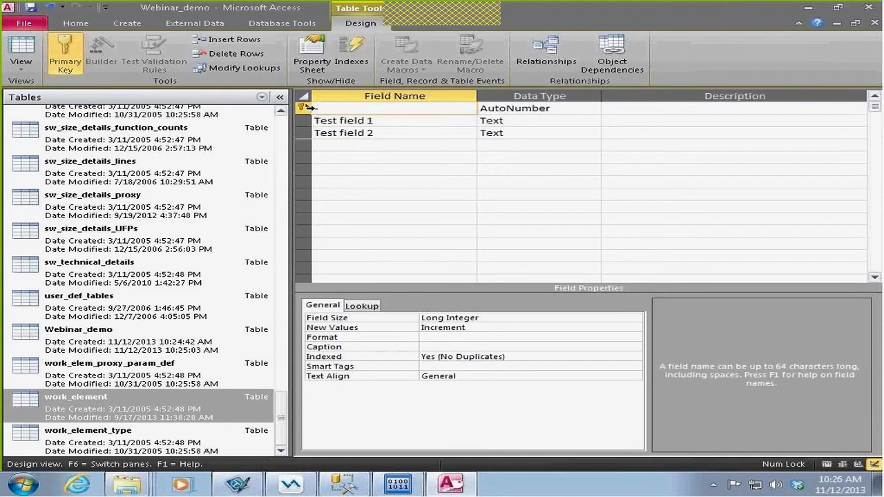
text(_work_element_id)
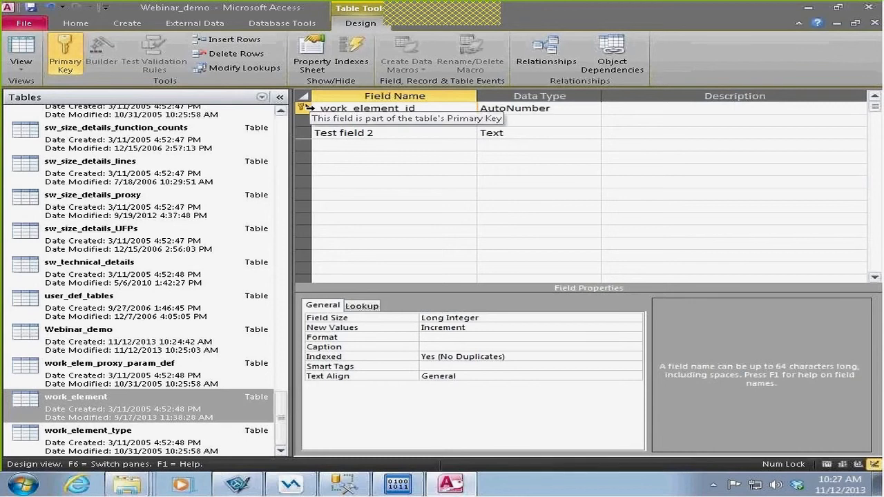
click(389, 121)
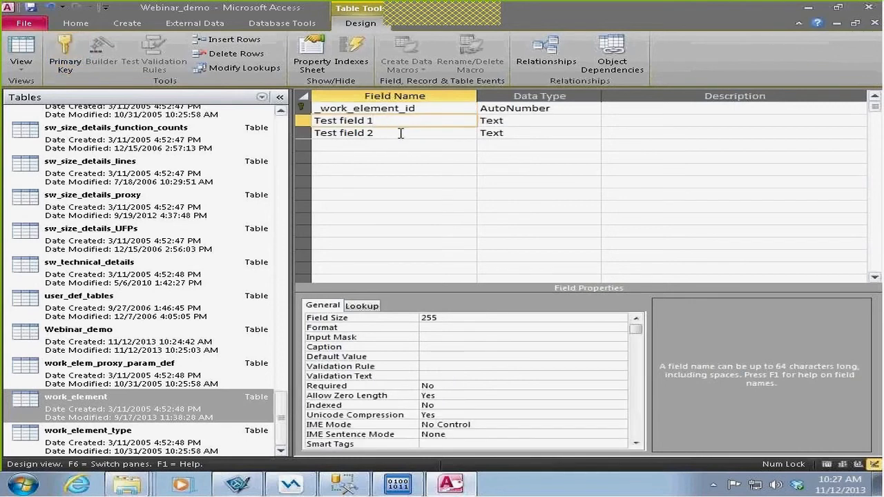
Add a Company Name field with the Text data type below Test field 2.
click(344, 145)
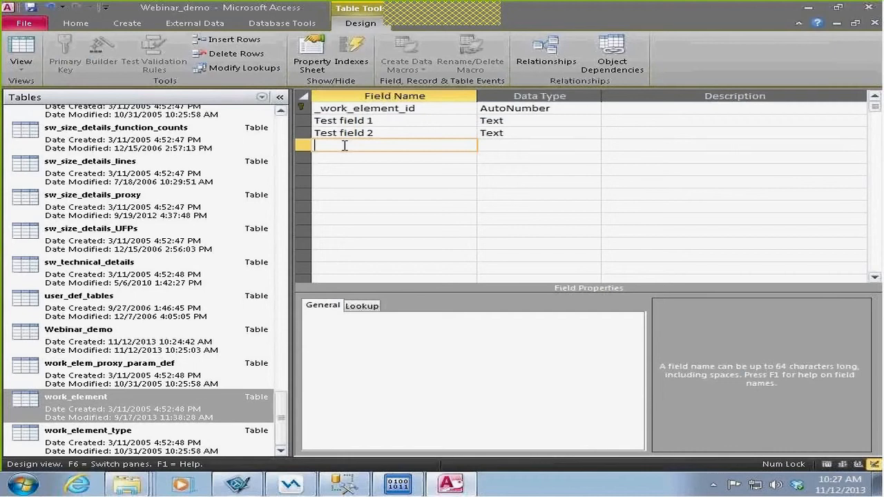
text(C)
text(ont)
key(BackSpace)
key(BackSpace)
text(om)
key(BackSpace)
key(BackSpace)
text(mpany Name)
key(Tab)
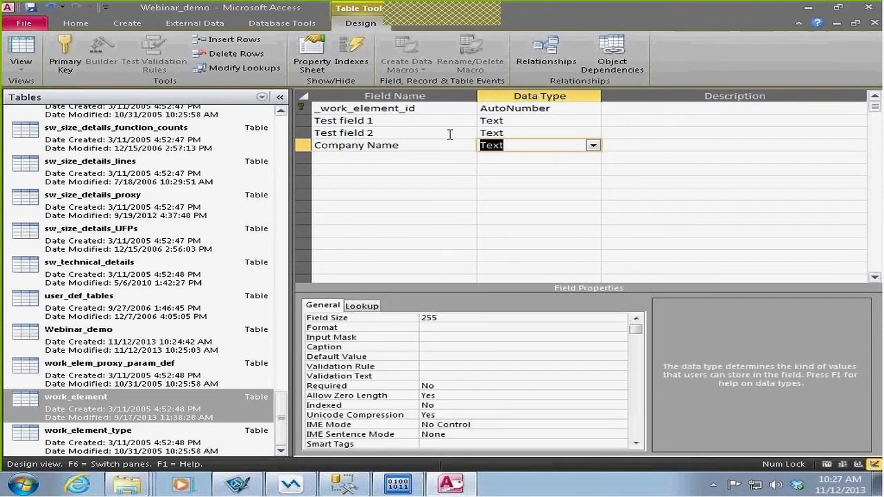
Change the data type of Test field 1 to Number and save the Webinar_demo table.
click(587, 121)
click(593, 121)
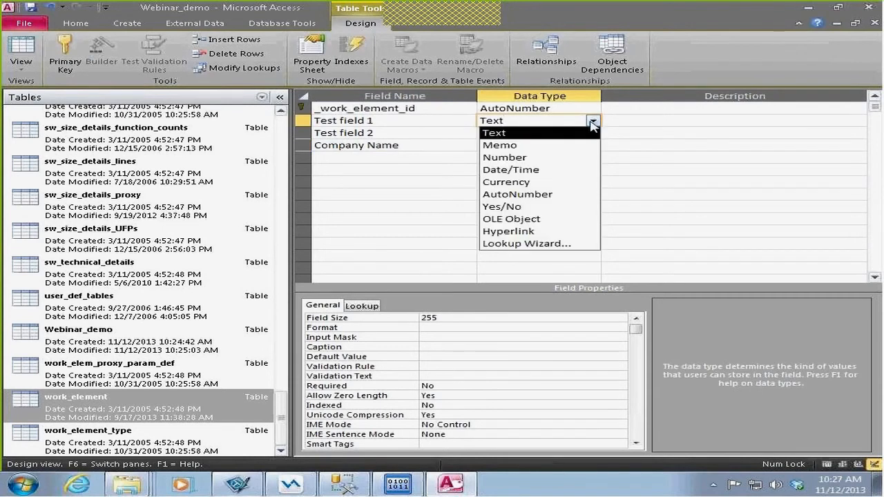
click(555, 158)
click(453, 182)
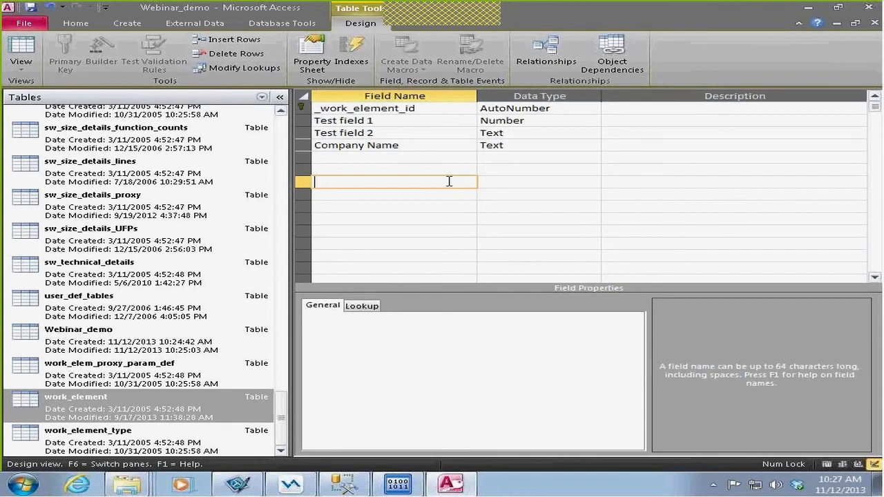
click(438, 156)
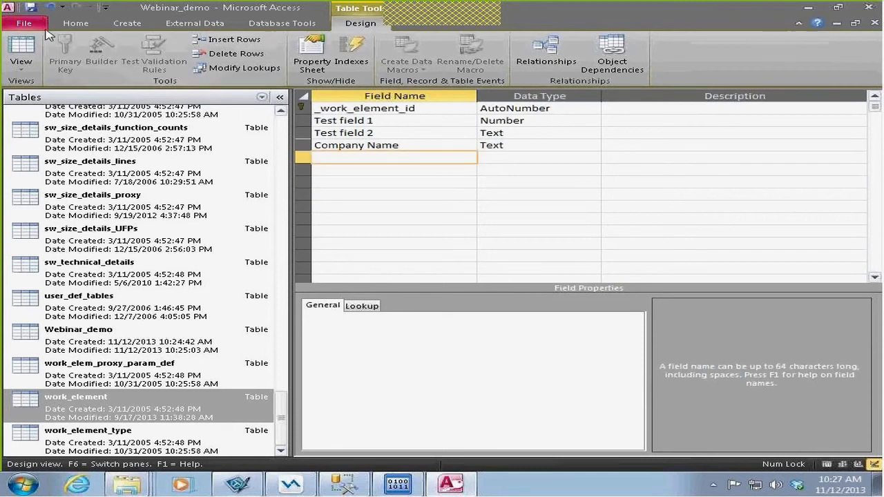
click(30, 10)
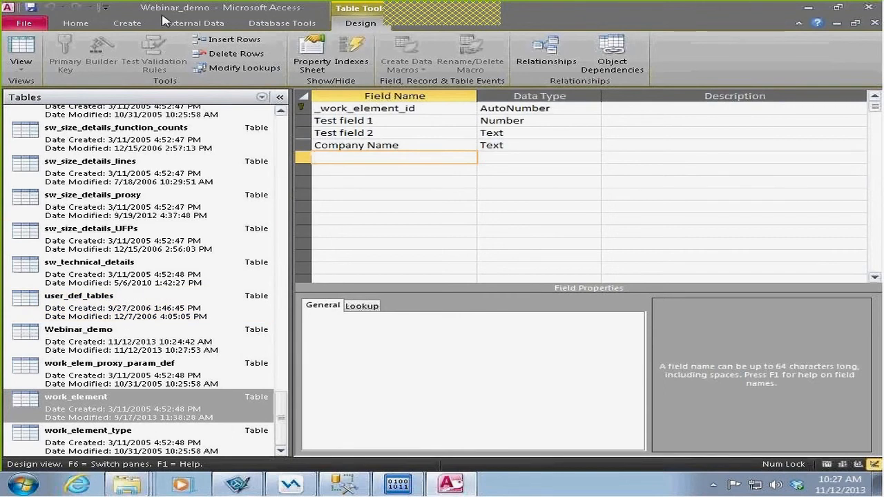
In the user_def_tables table, widen the table_name column, add the entry user_def_tables as a new record and save.
double_click(33, 304)
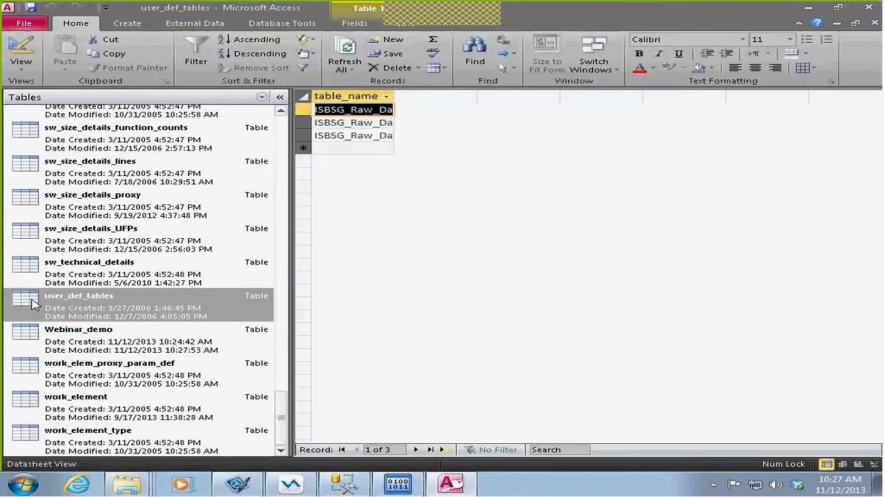
click(371, 148)
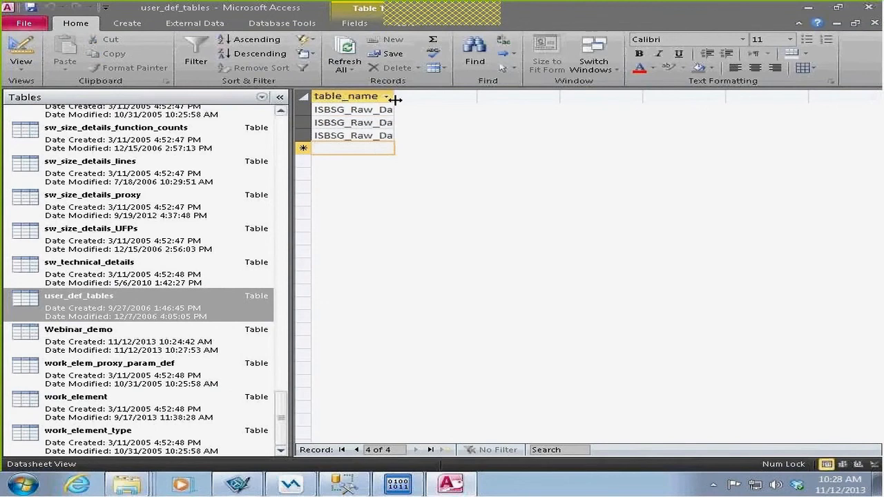
drag(395, 97, 513, 99)
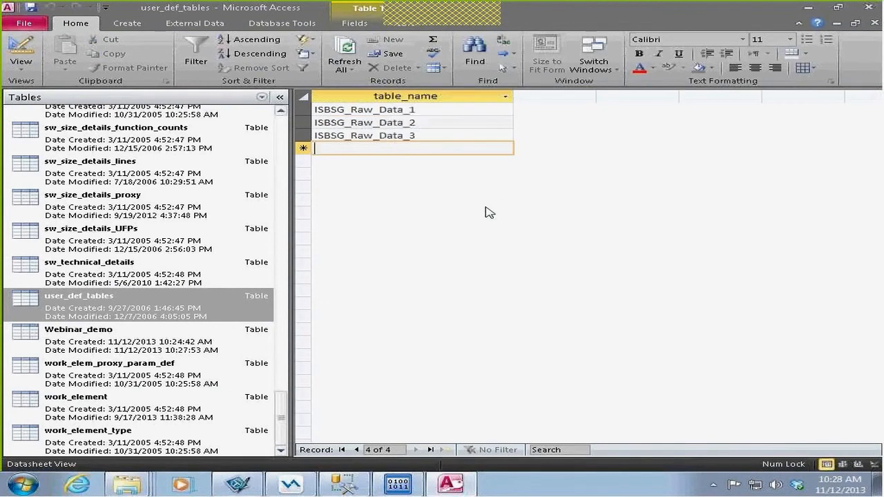
text(us)
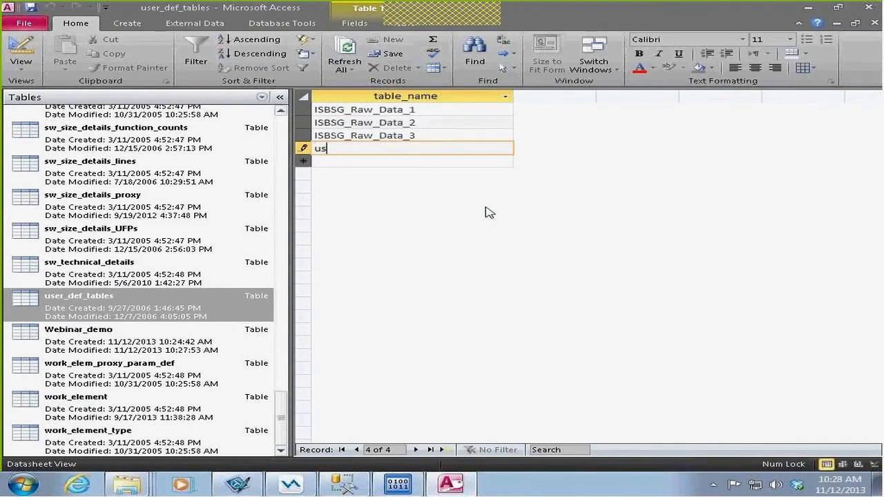
text(er_def_tables)
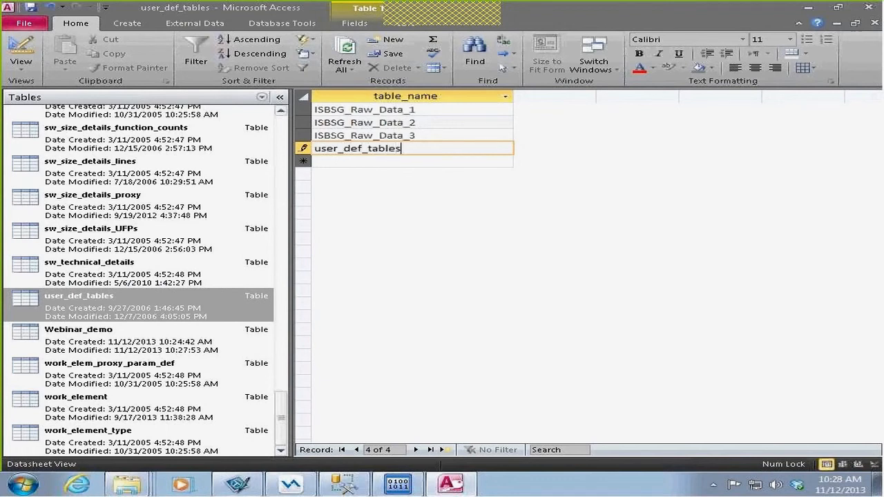
key(ctrl+s)
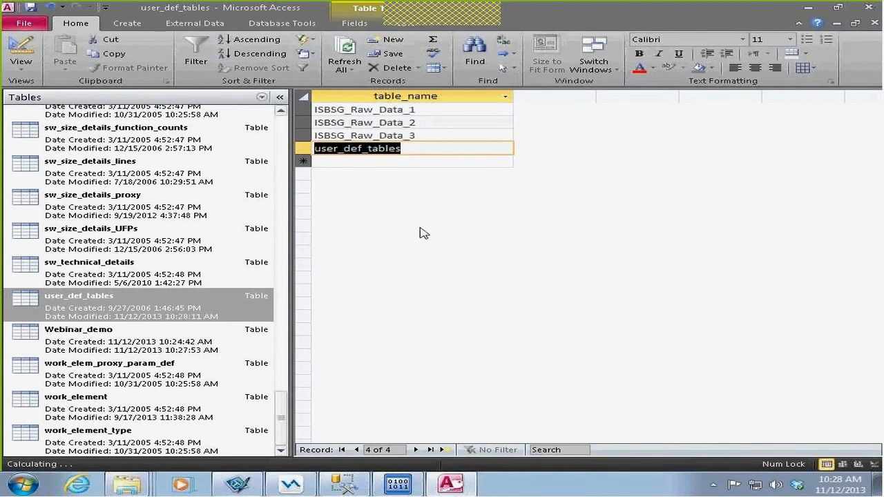
click(382, 161)
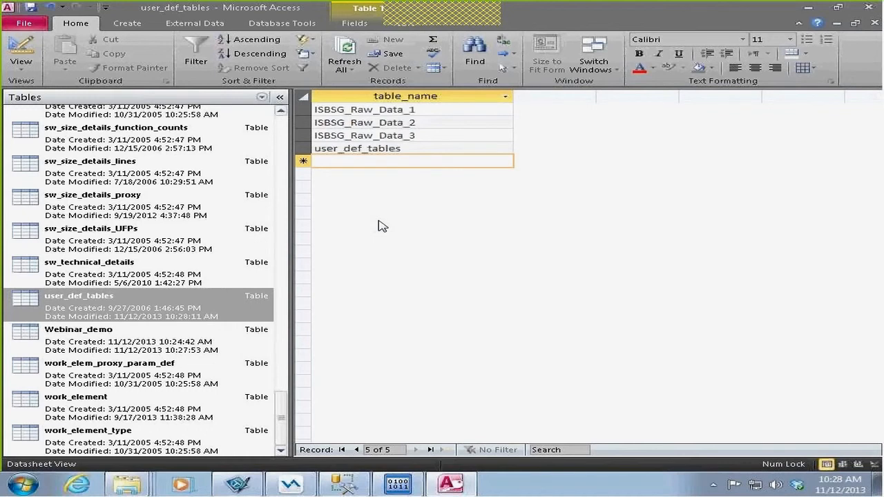
click(30, 8)
Switch to SQL Server Management Studio, view the tables of the SEER-HD SQL 2-0-5-0 database, and minimize it.
click(364, 485)
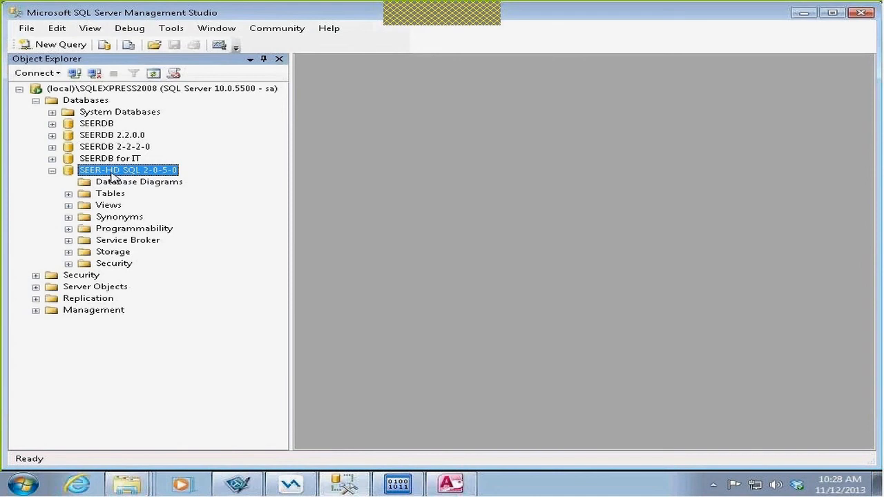
click(68, 194)
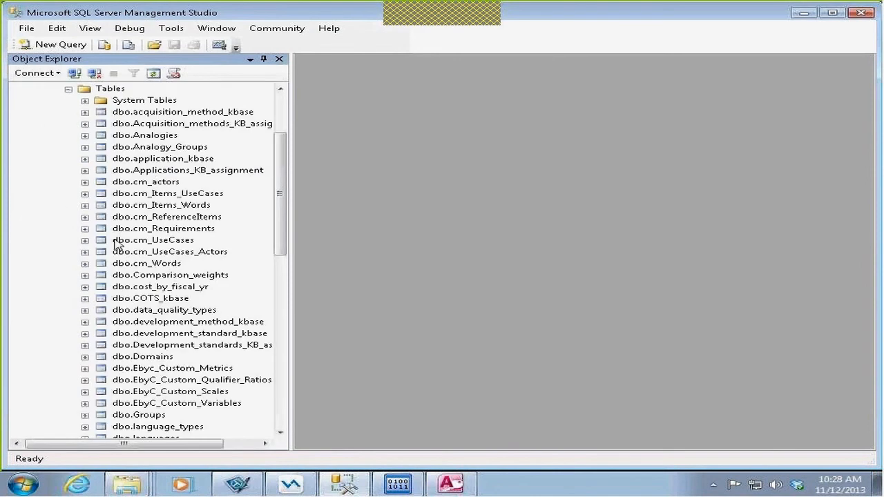
click(69, 89)
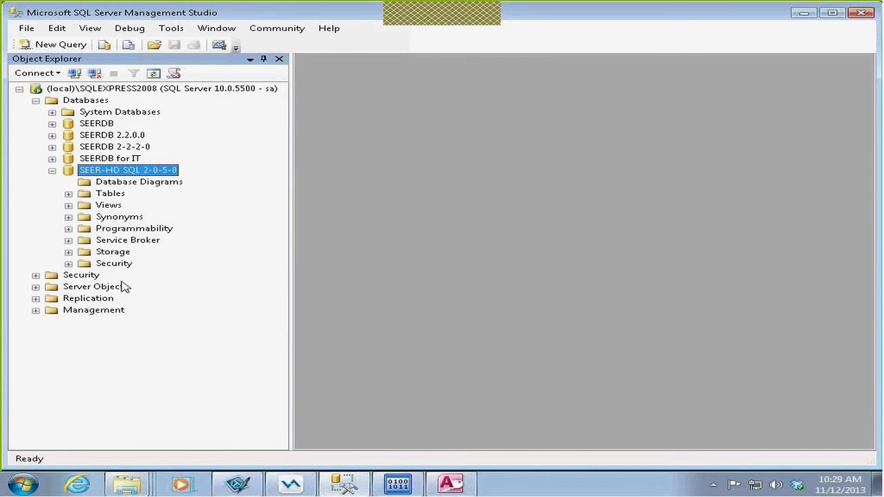
click(804, 14)
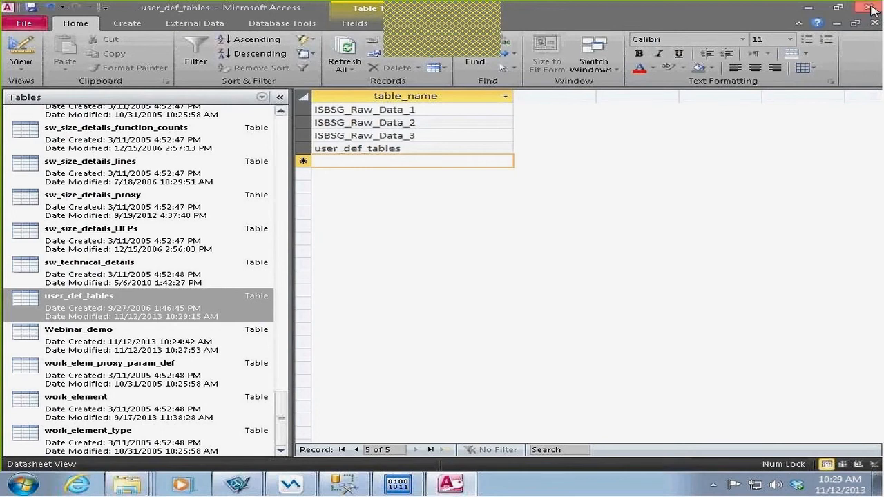
Close Microsoft Access, start SEER-HD Administrator and dismiss its Quick Chooser.
click(871, 7)
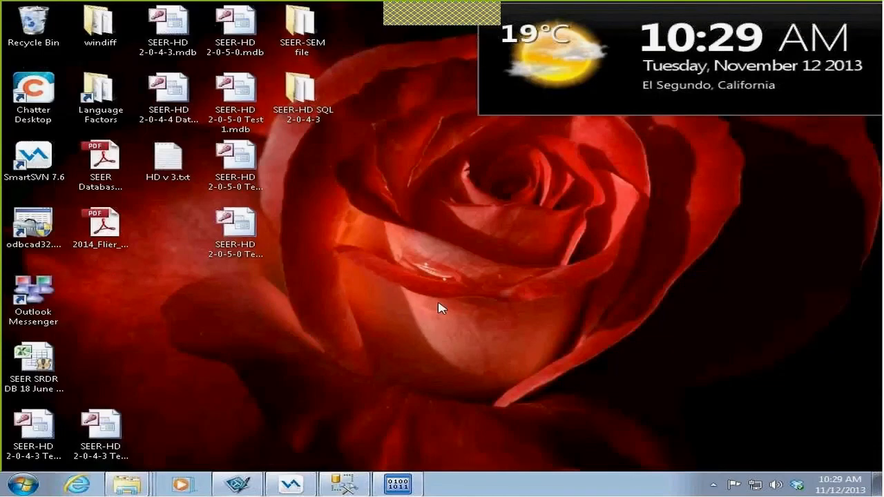
click(24, 484)
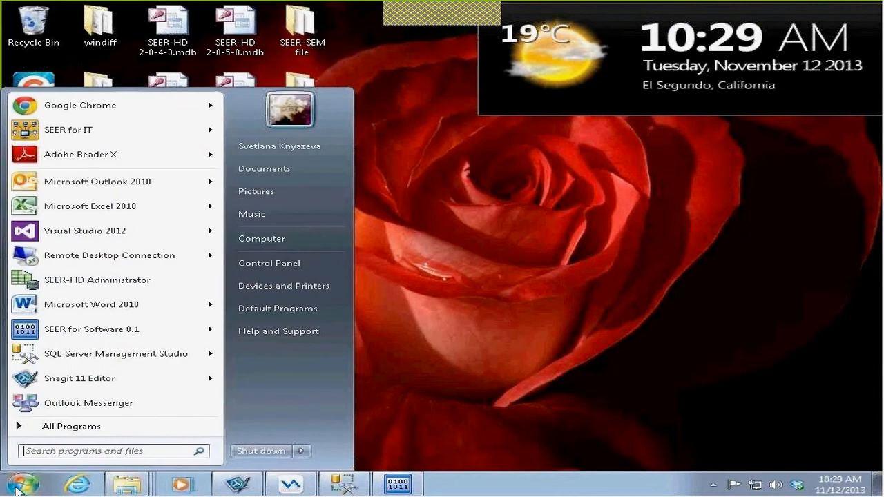
click(97, 281)
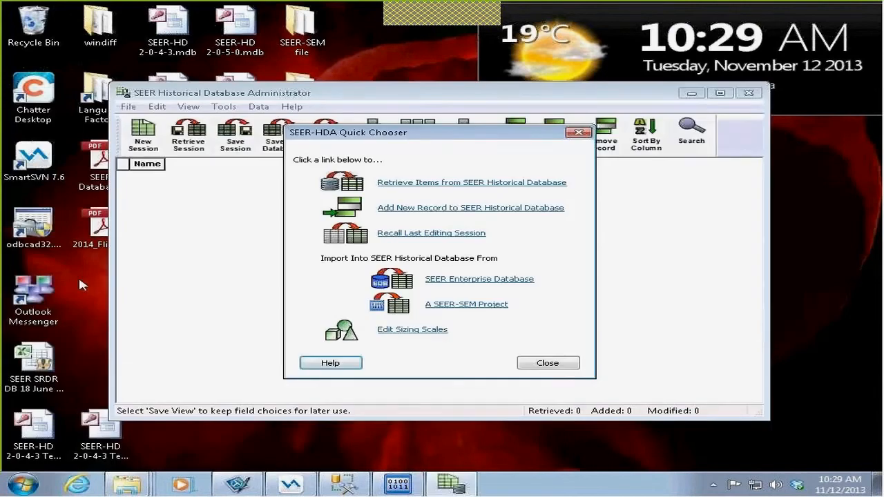
click(578, 133)
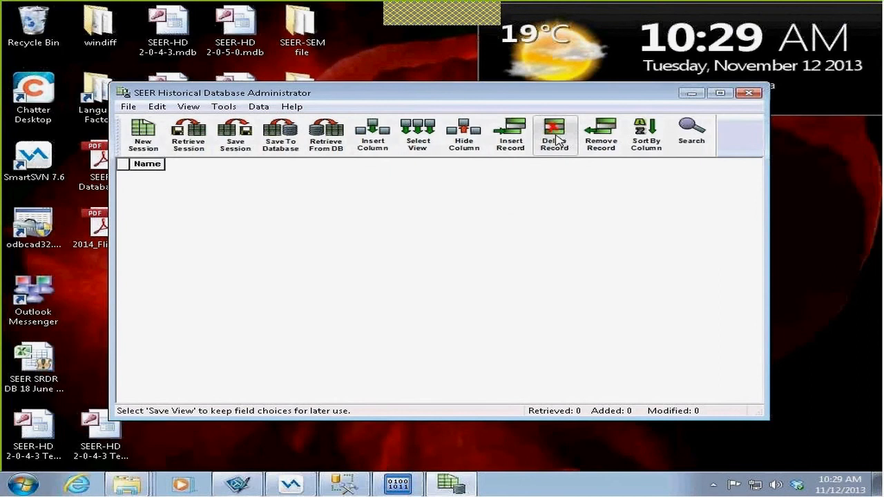
Include the Webinar_demo table in the table configurations and accept the selection.
click(258, 107)
click(294, 146)
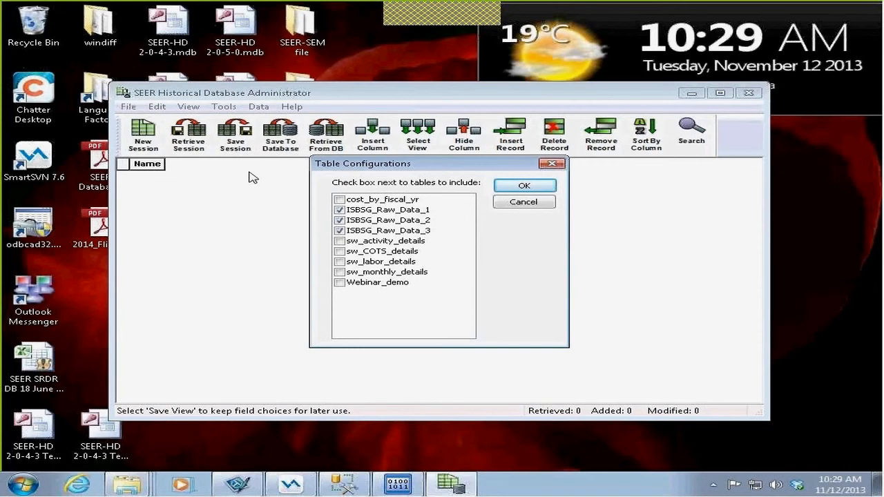
click(340, 283)
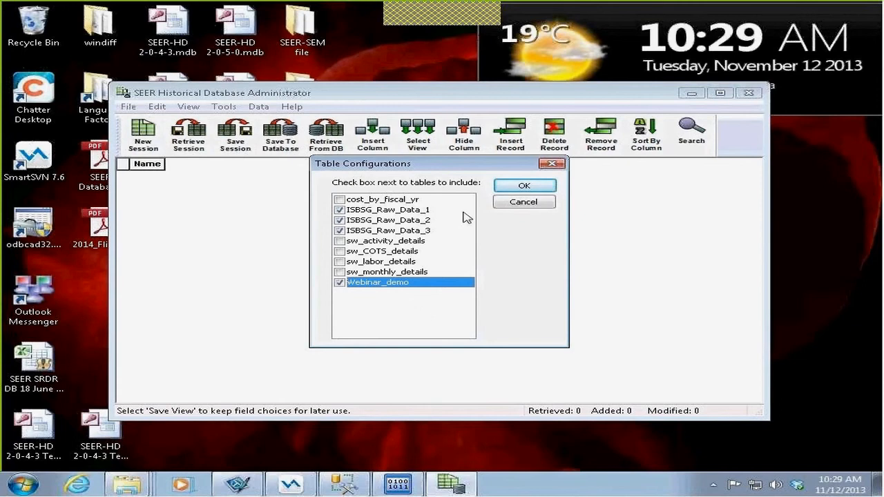
click(520, 189)
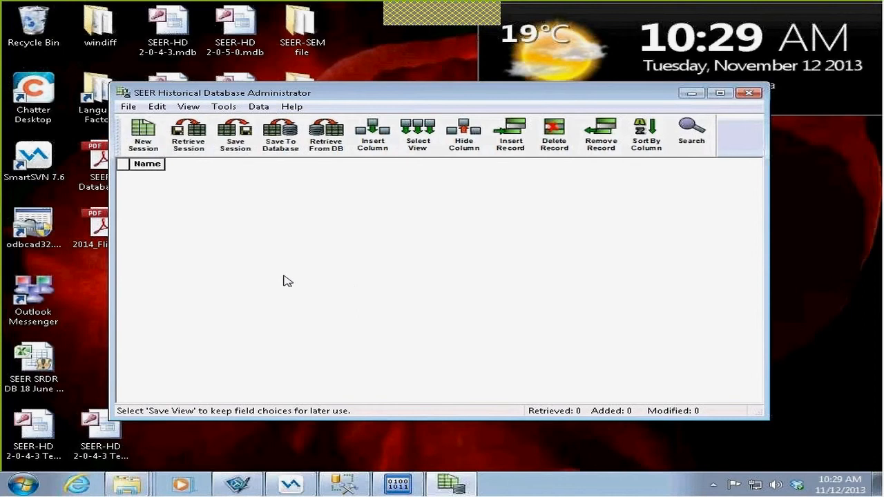
Retrieve the records of the Test group from the database, filtering by groups only.
click(327, 139)
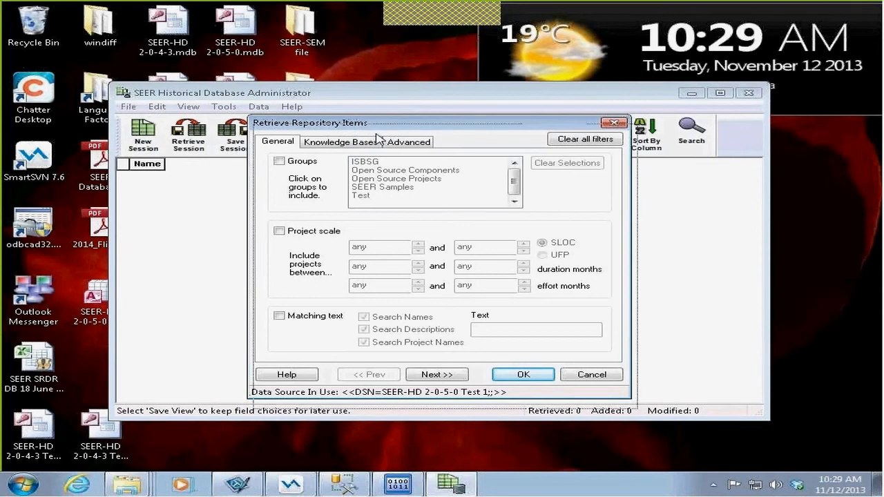
drag(374, 134, 380, 146)
click(324, 330)
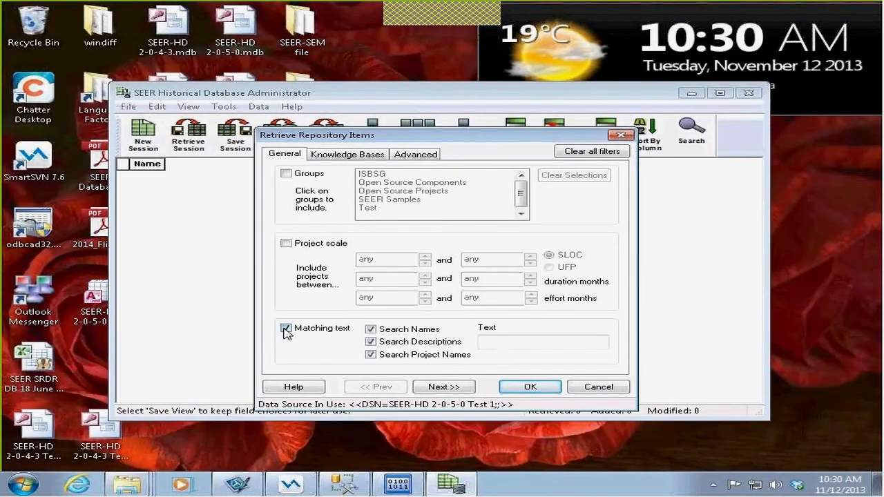
click(286, 329)
click(286, 174)
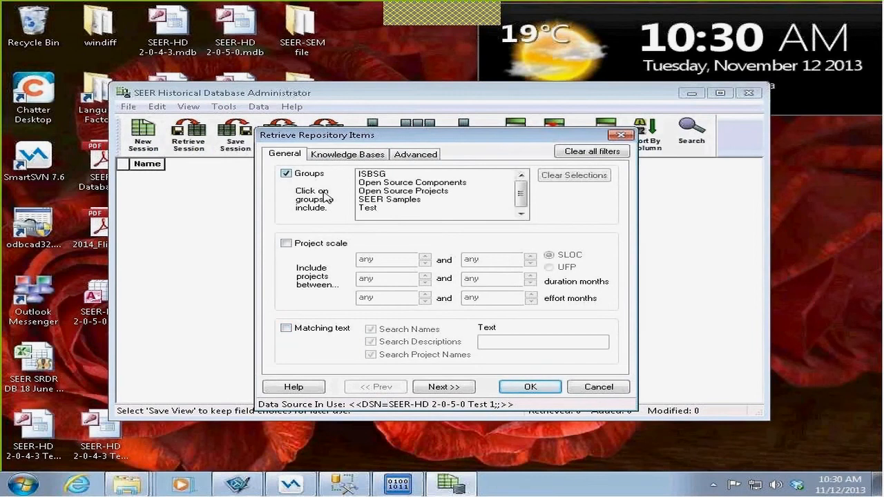
click(366, 207)
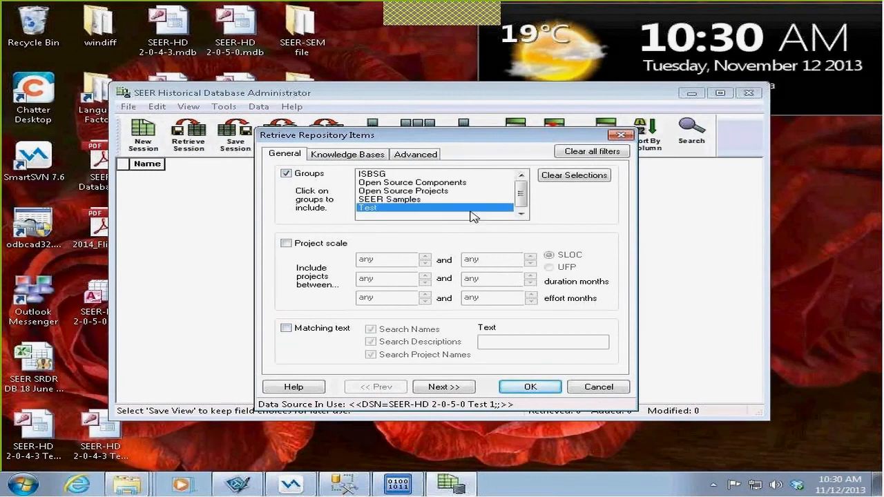
click(528, 387)
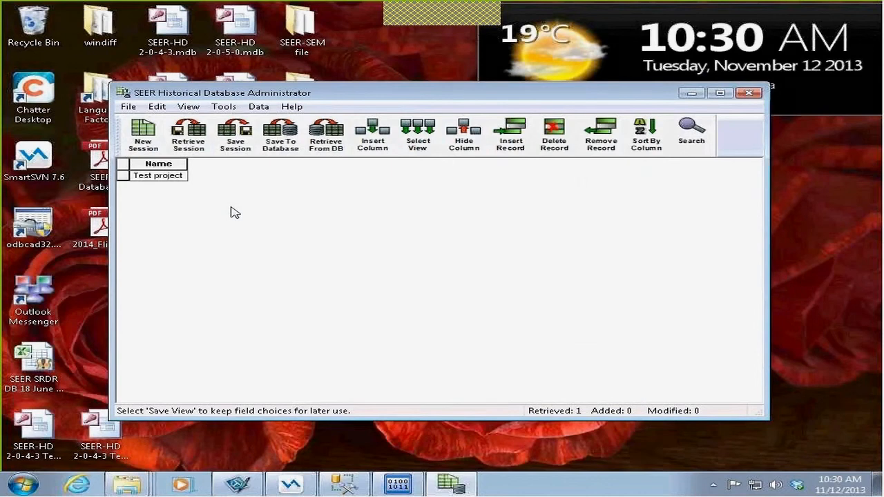
Load the Default.raa view, replacing the currently selected columns, and maximize the Administrator window.
click(157, 107)
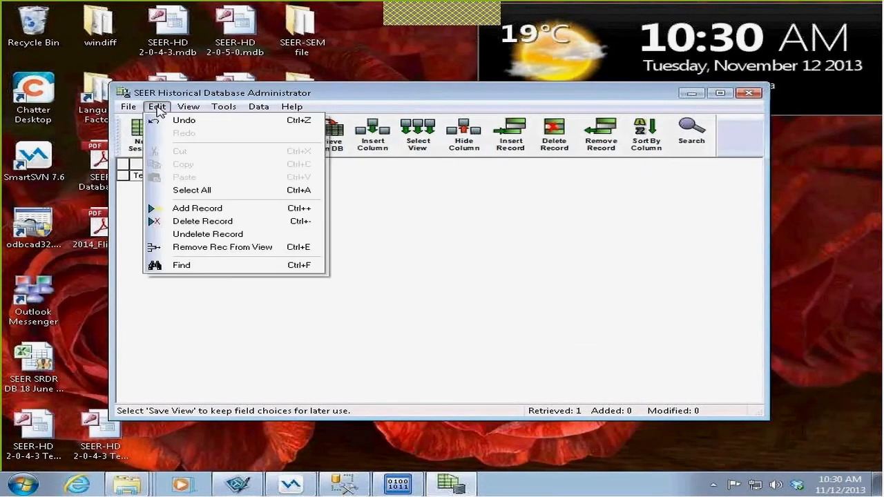
mouse_move(188, 107)
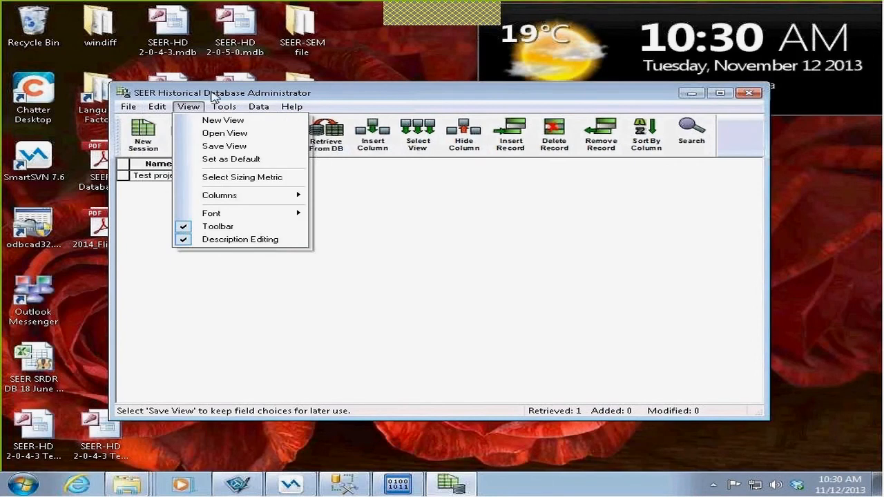
click(193, 109)
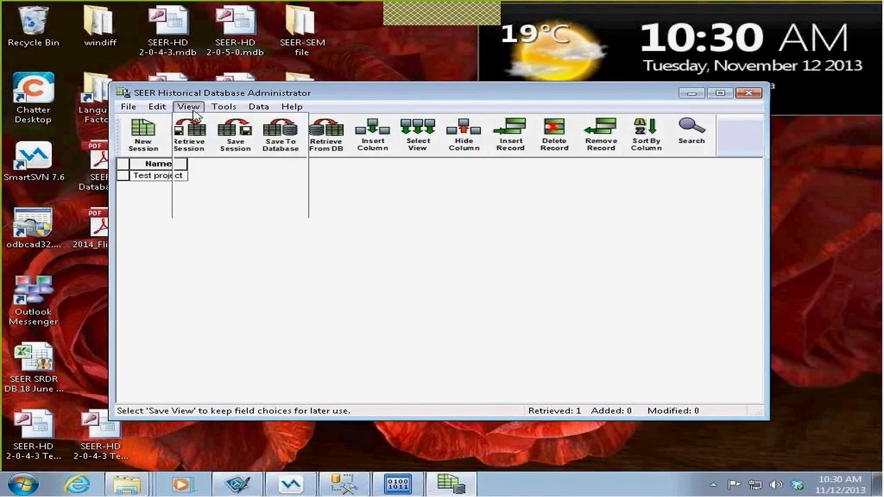
click(192, 109)
click(211, 134)
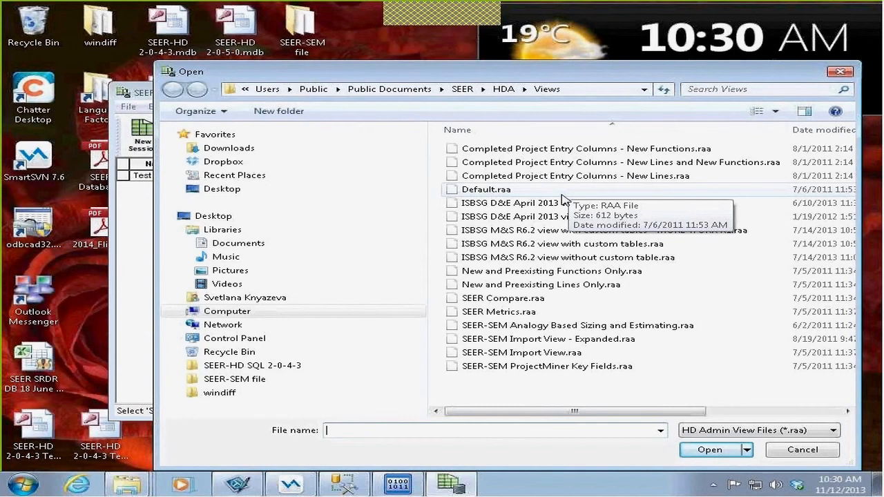
click(563, 193)
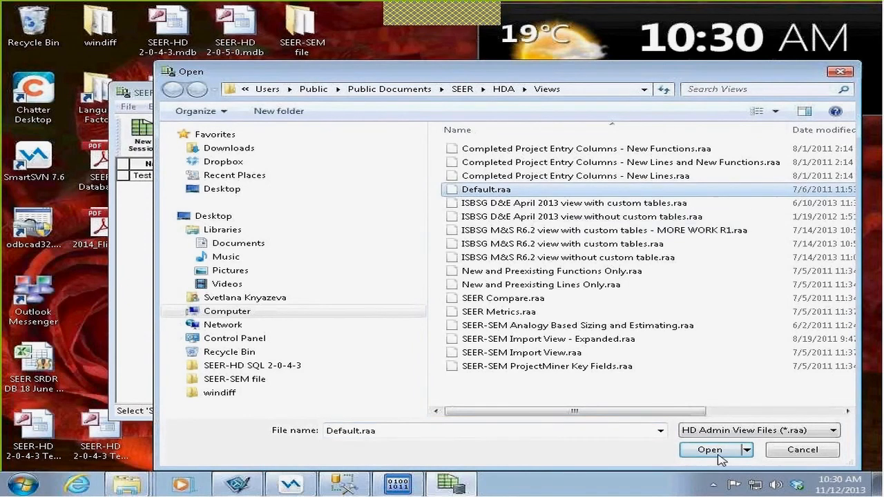
click(711, 451)
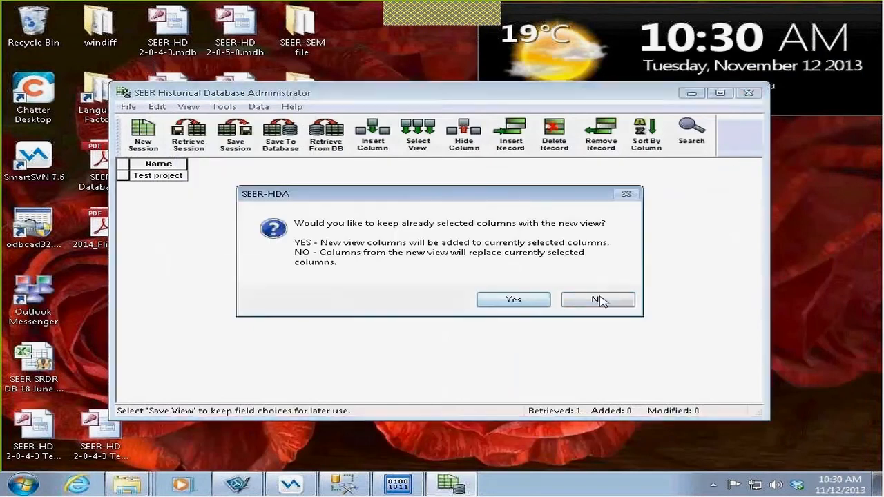
click(600, 299)
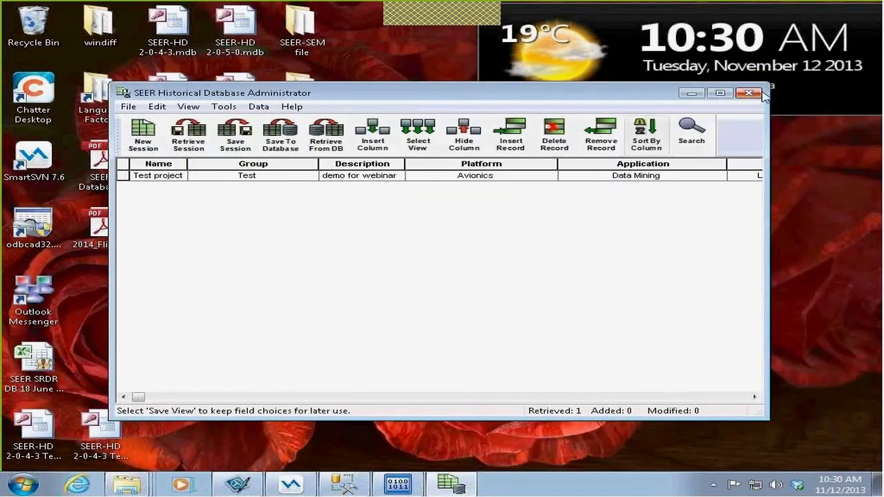
click(720, 92)
drag(282, 453, 770, 453)
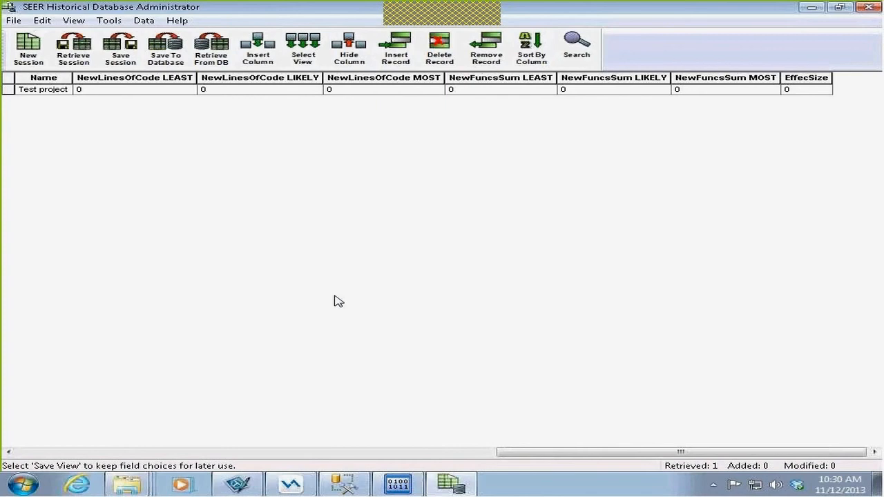
Add the Webinar_demo fields Test field 1, Test field 2 and Company Name as columns of the view.
click(72, 22)
mouse_move(135, 113)
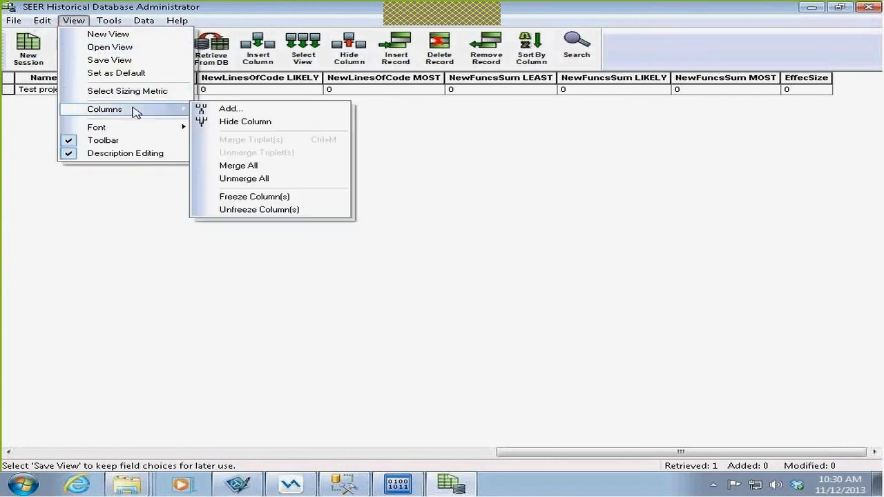
click(248, 110)
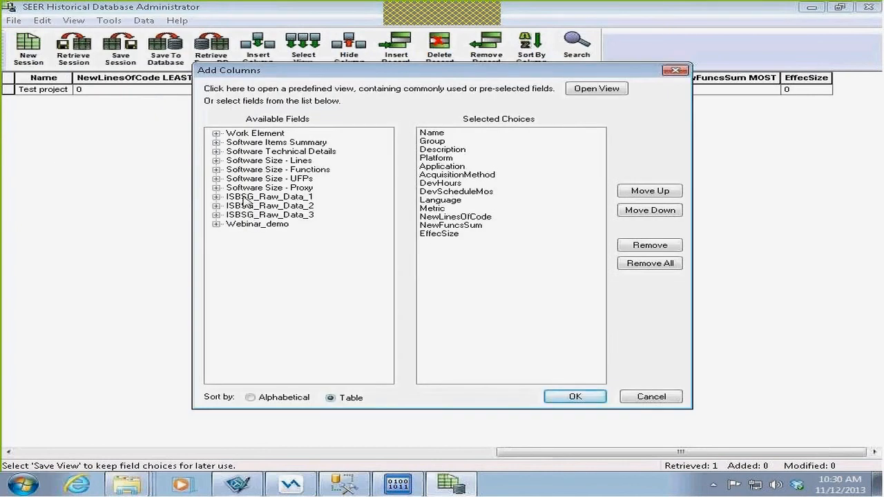
click(216, 224)
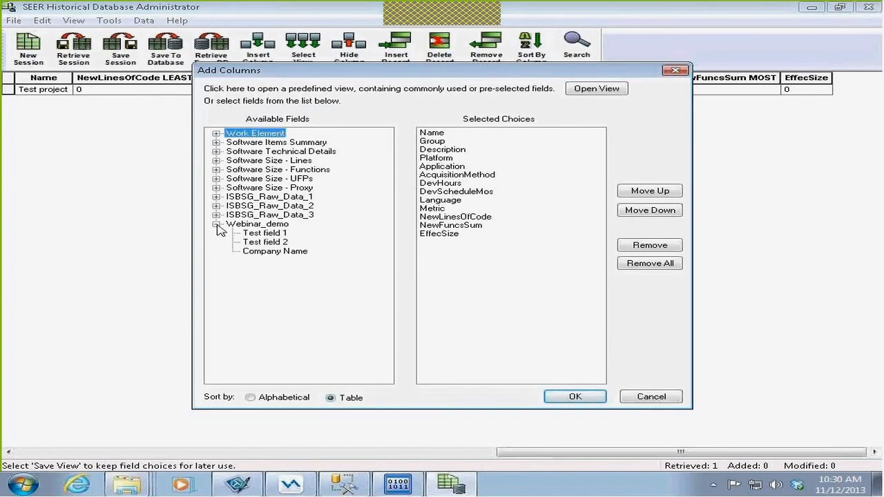
double_click(262, 235)
double_click(266, 242)
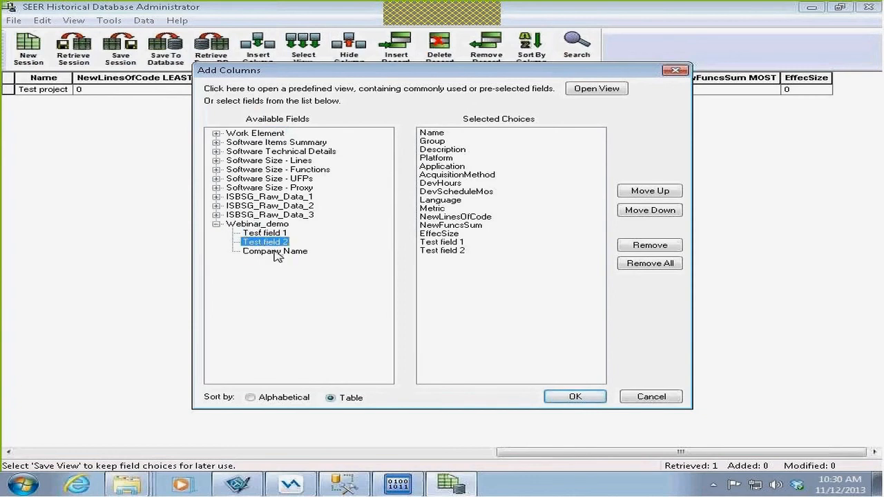
click(277, 252)
double_click(276, 251)
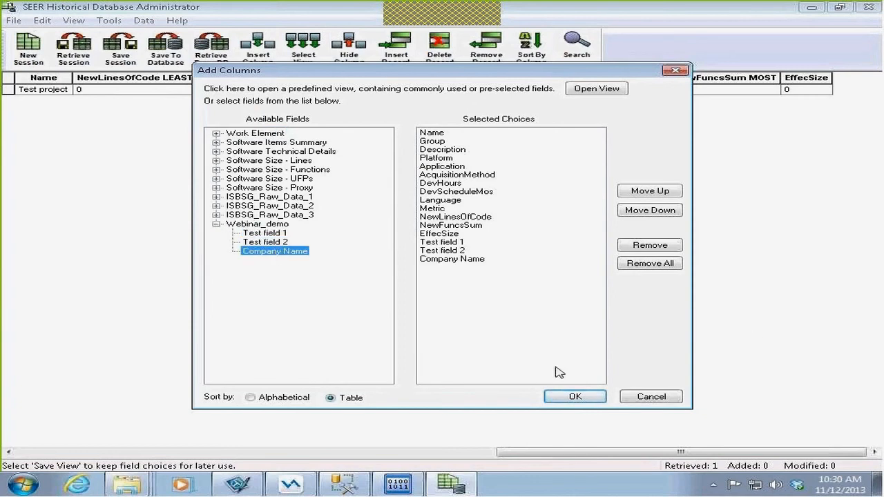
click(573, 397)
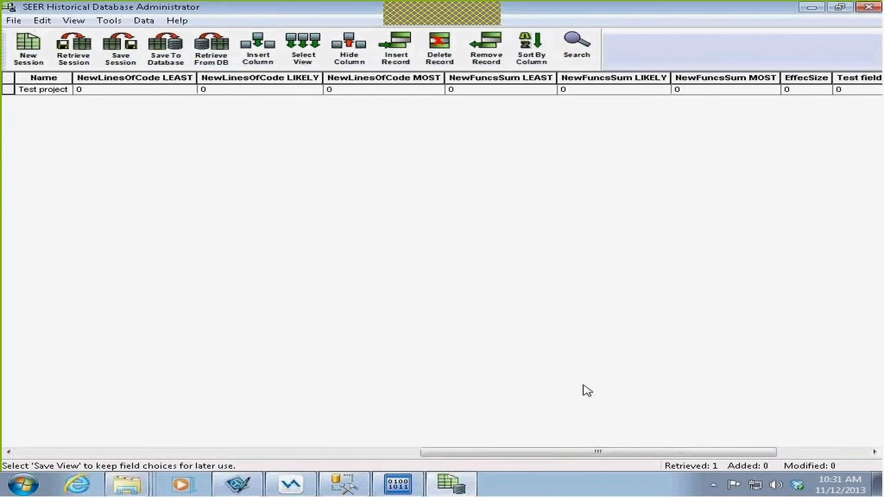
drag(626, 458, 753, 460)
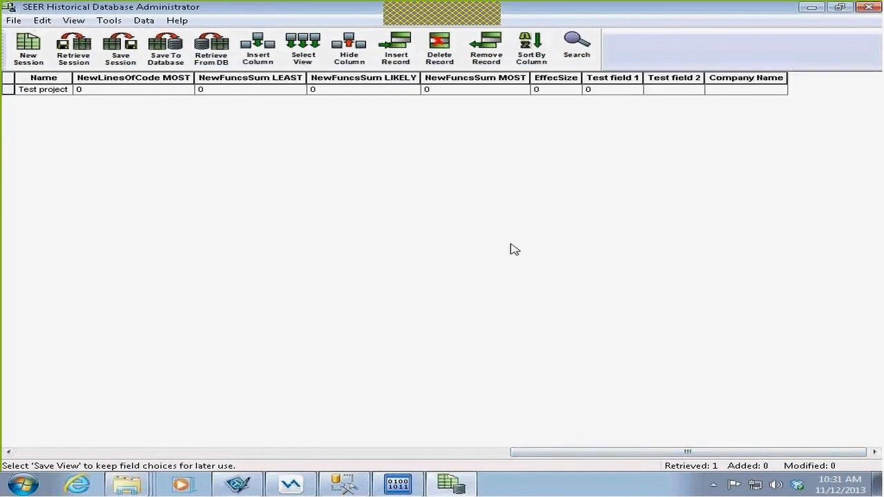
Review the available fields and selected choices for the view's columns, and leave without changing them.
click(73, 20)
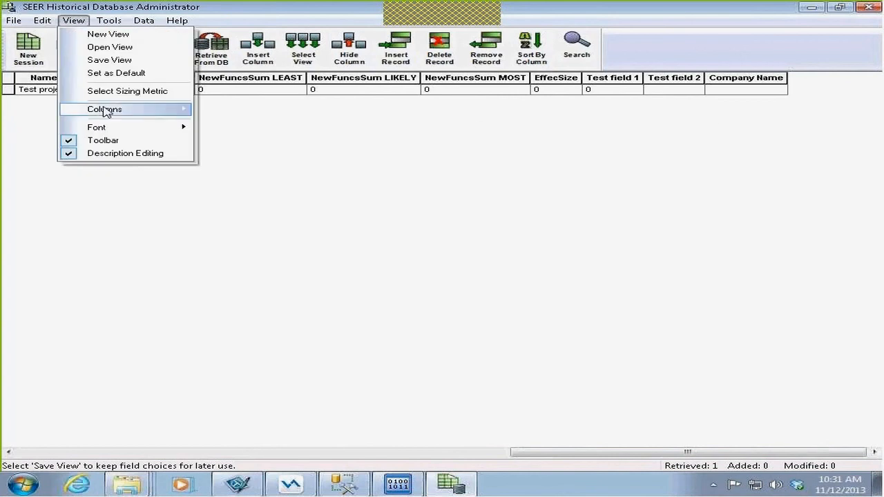
mouse_move(134, 113)
click(231, 109)
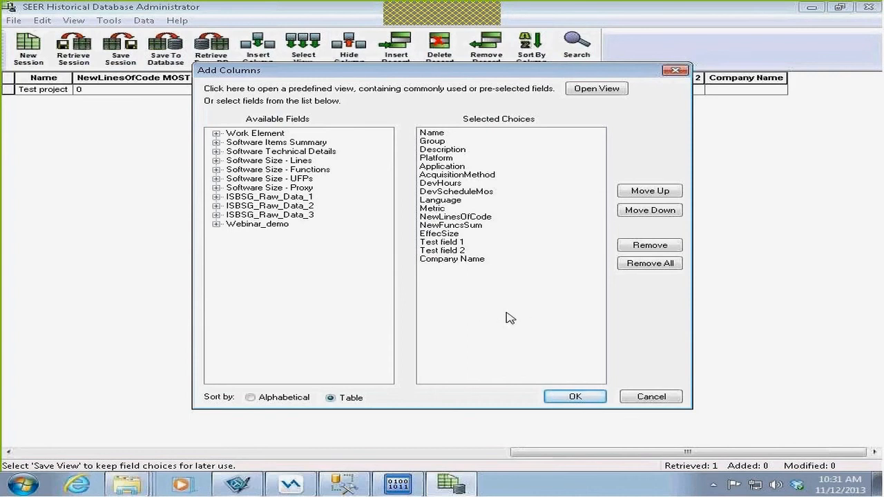
click(665, 399)
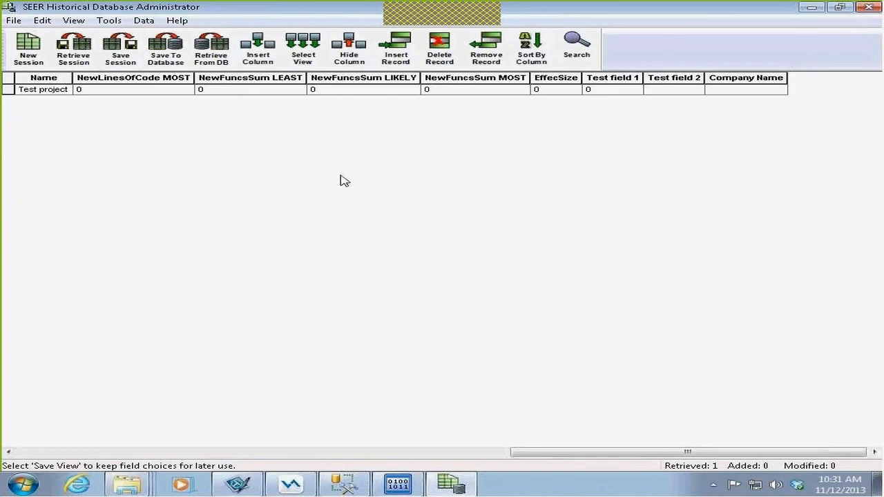
Save the current column layout as a view file named Test Project view.
click(75, 21)
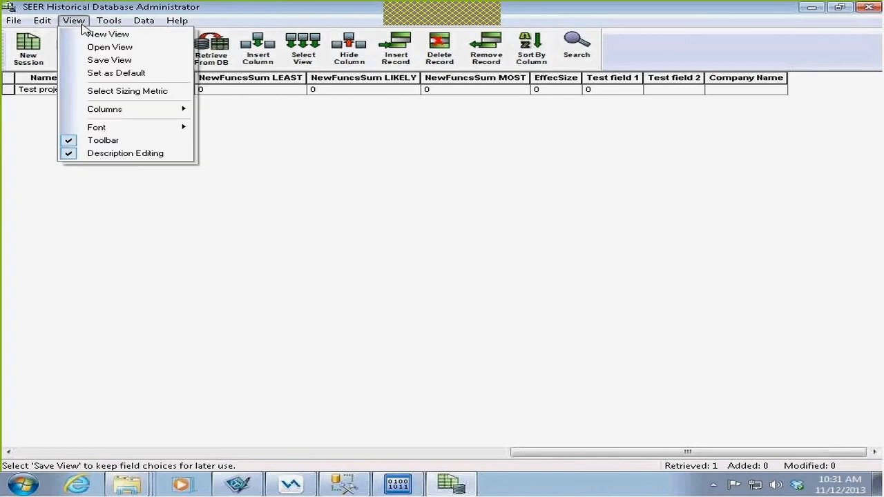
click(100, 61)
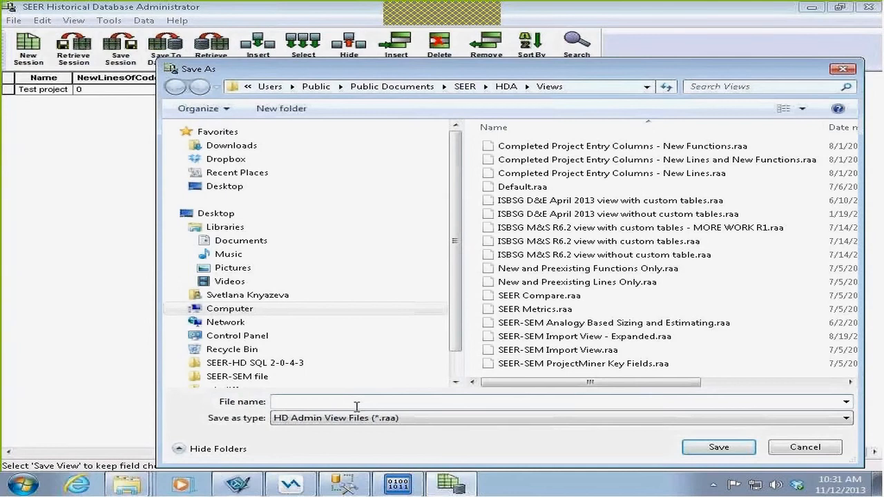
text(Test Project view)
key(Return)
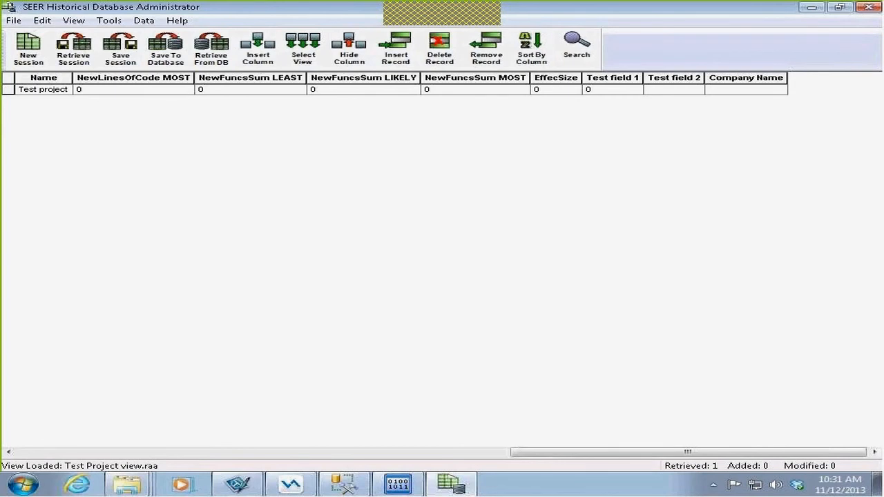
For Test project, set Test field 1 to 100, Test field 2 to hello and Company Name to Random company.
click(607, 96)
text(100)
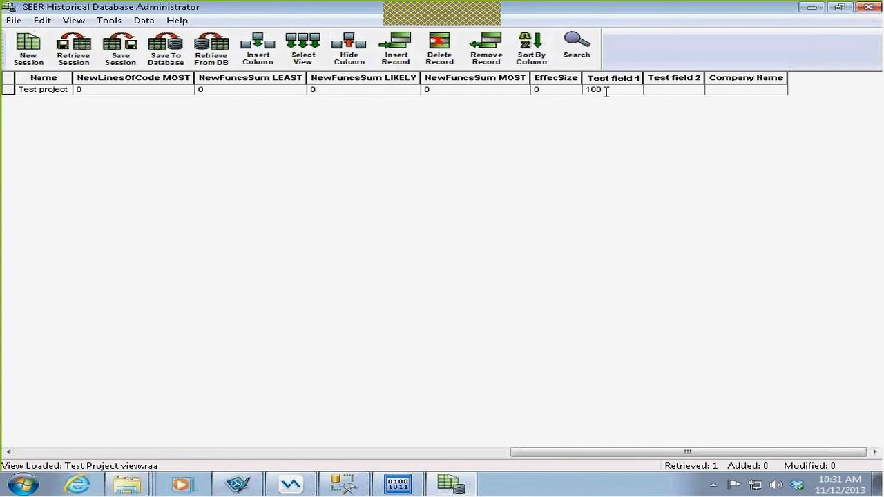
key(Tab)
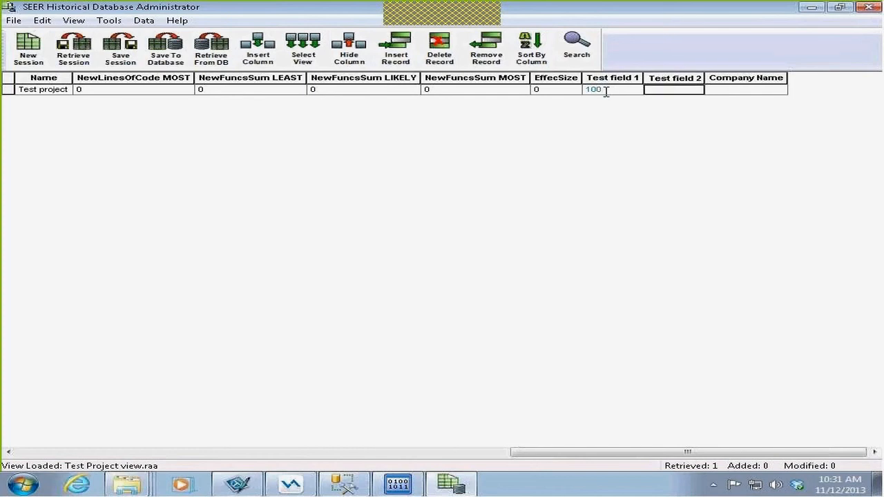
text(hello)
key(Tab)
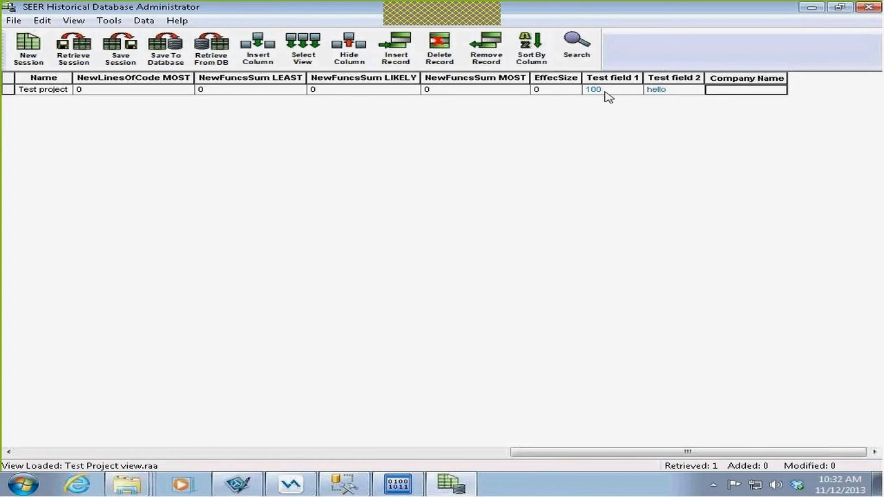
text(Rangom)
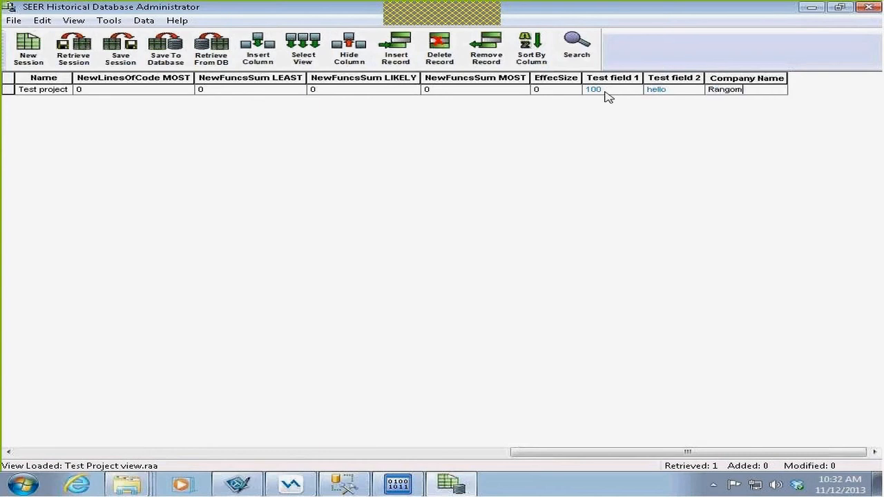
key(BackSpace)
key(BackSpace)
text(dom company)
click(777, 78)
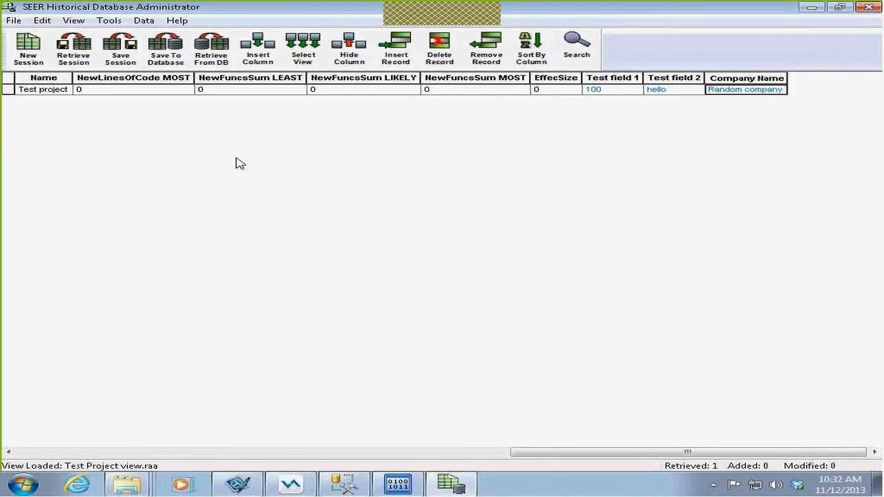
Save the modified Test project record permanently to the database and keep the view without clearing it.
click(173, 55)
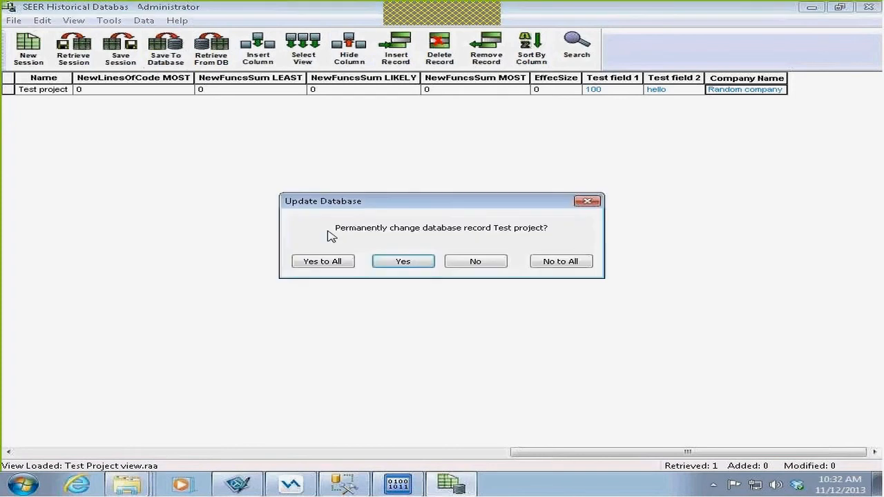
click(396, 263)
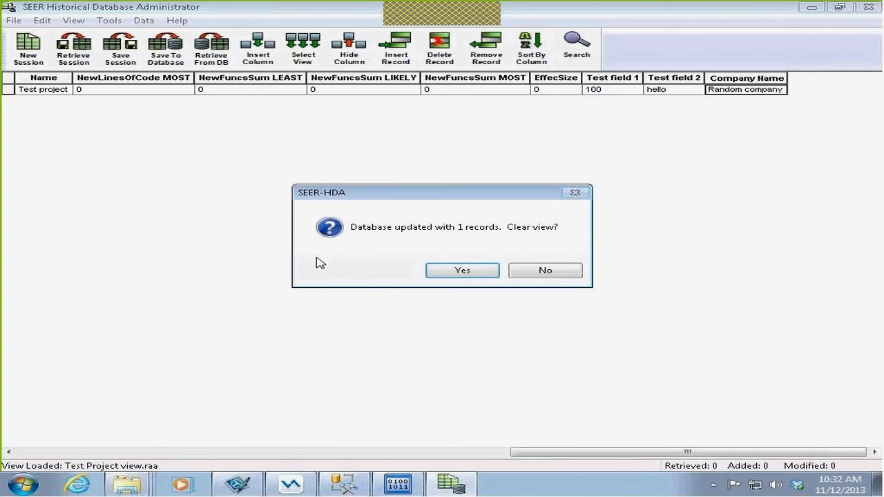
click(540, 271)
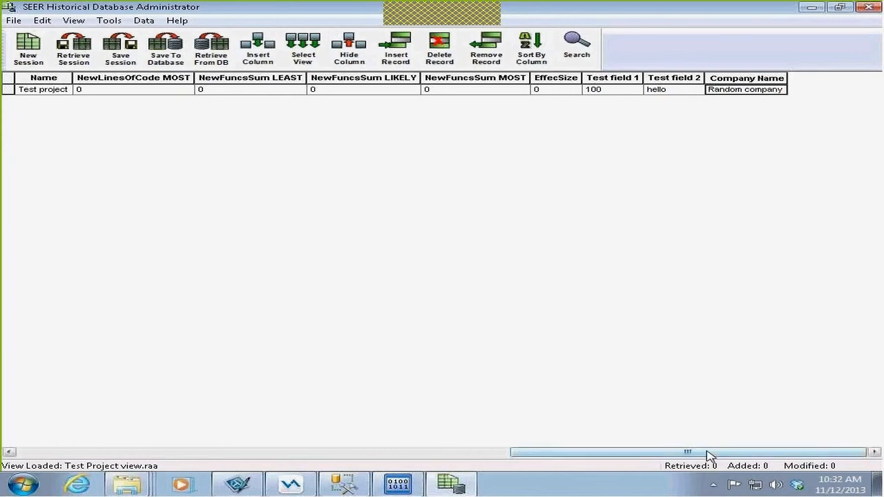
mouse_move(704, 453)
mouse_down()
mouse_move(312, 456)
mouse_move(714, 456)
mouse_up()
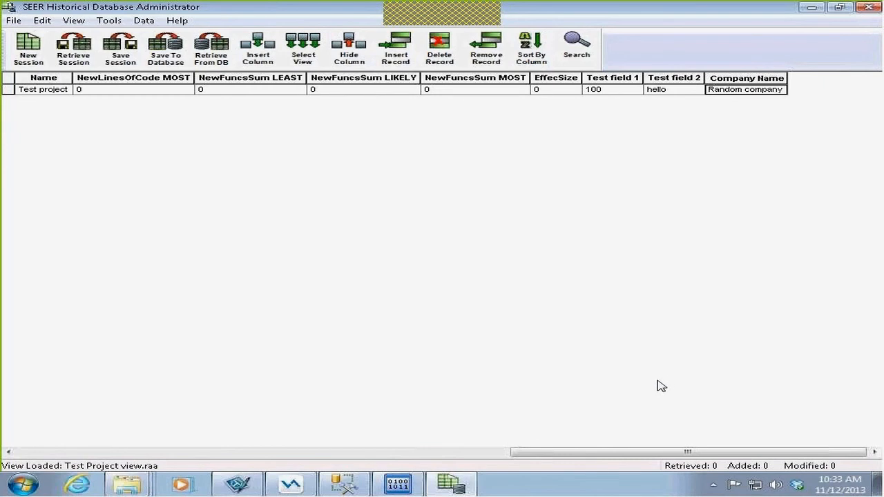
For Test project, set NewLinesOfCode LEAST, LIKELY and MOST each to 10000.
drag(597, 452, 508, 456)
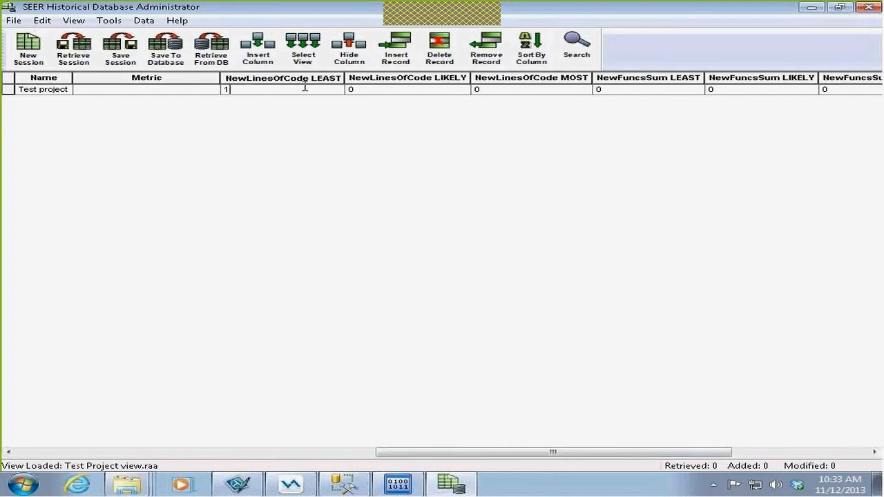
text(0000)
key(Tab)
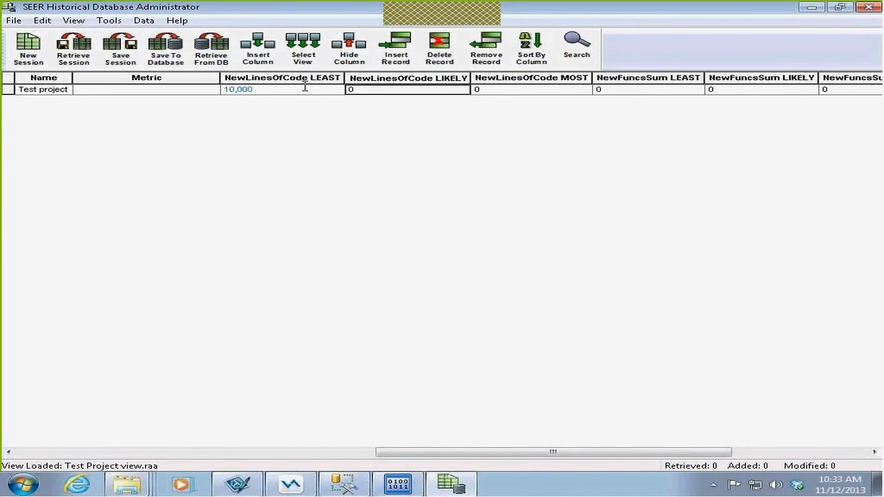
text(10000)
key(Tab)
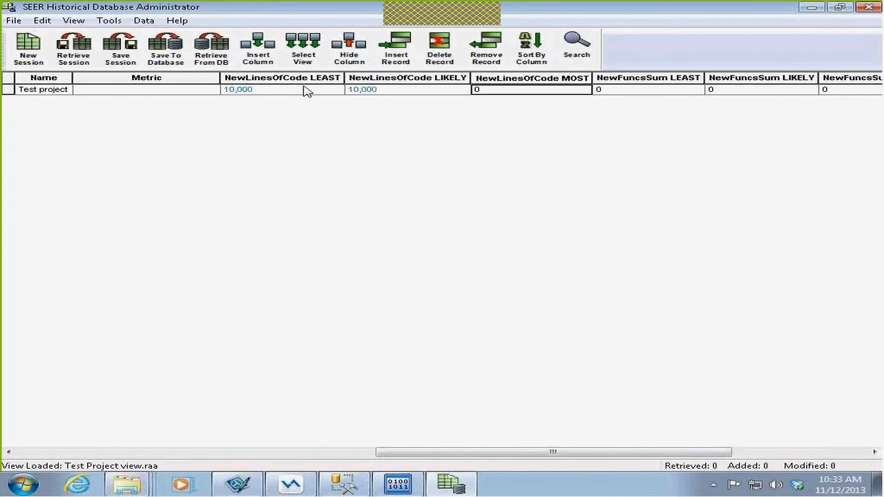
text(10000)
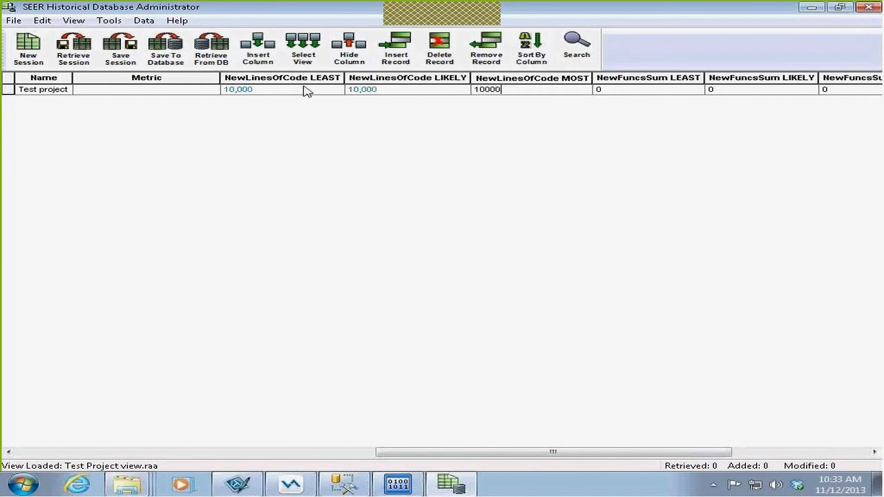
click(408, 93)
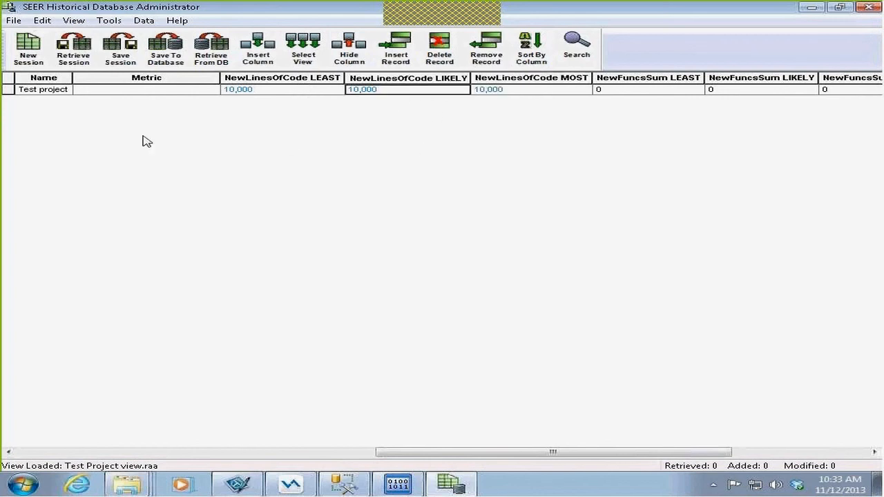
Save the modified lines-of-code values to the database without clearing the view, and close SEER Historical Database Administrator.
click(153, 55)
click(315, 261)
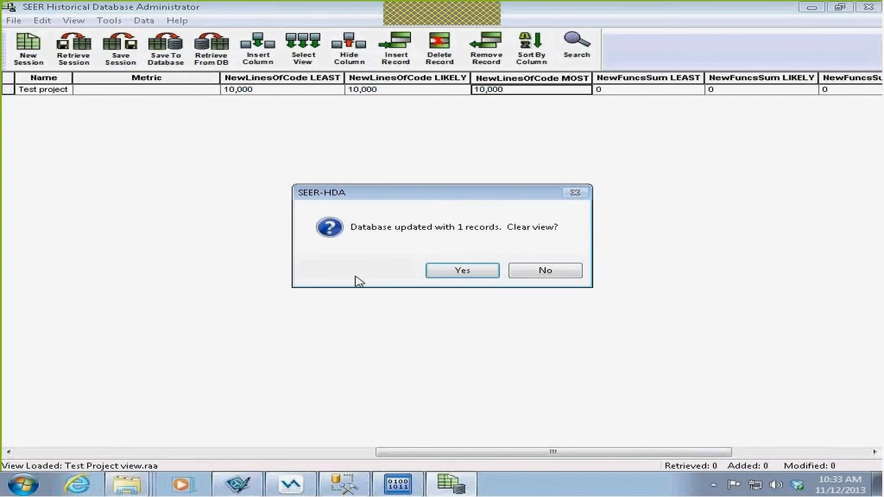
click(563, 273)
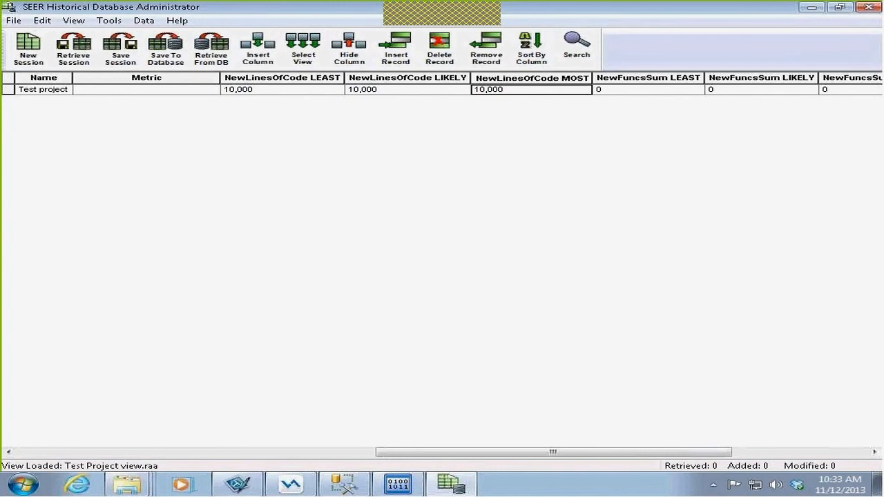
click(867, 9)
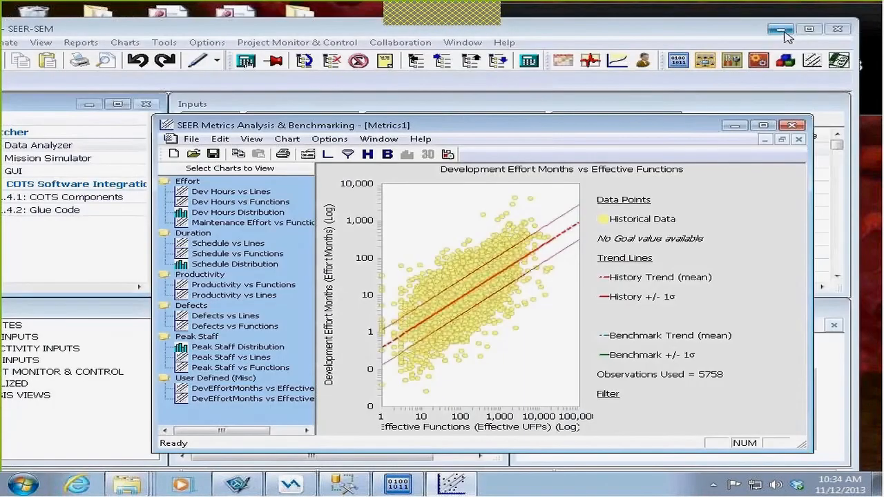
In SEER Metrics Analysis & Benchmarking, review the metrics selectable for the Y and X axes in the chart configuration, leaving them unchanged.
click(780, 30)
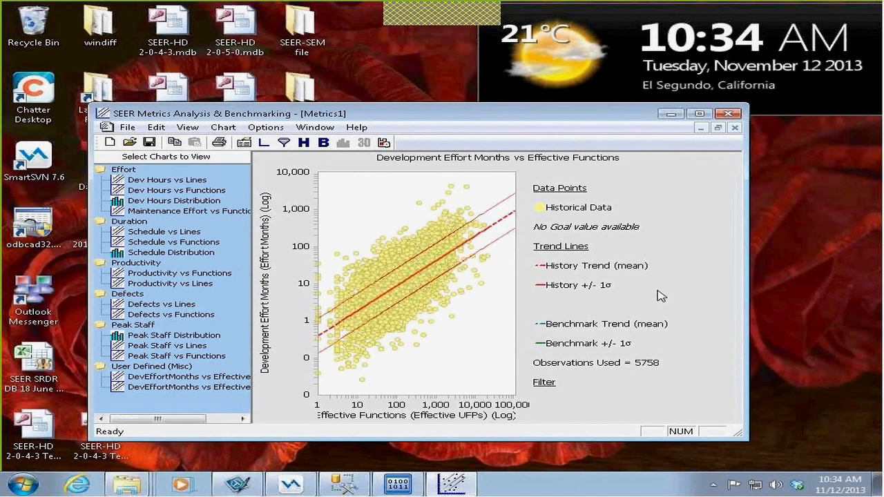
click(231, 133)
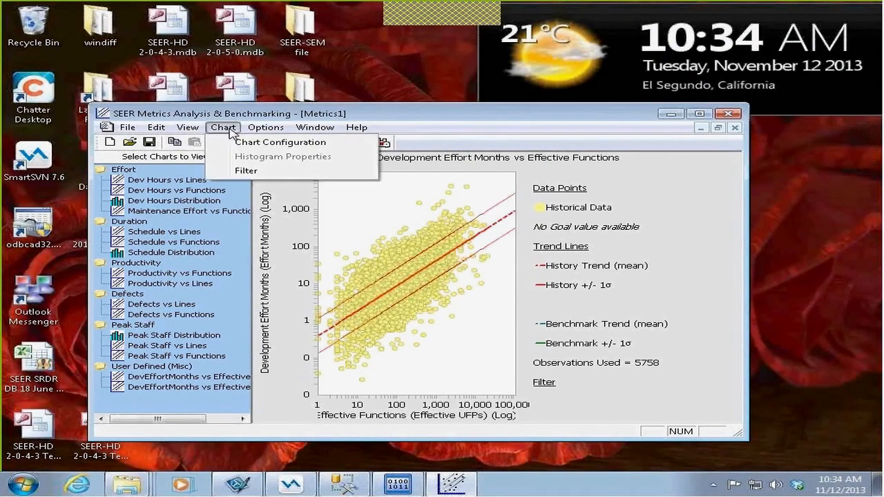
click(244, 117)
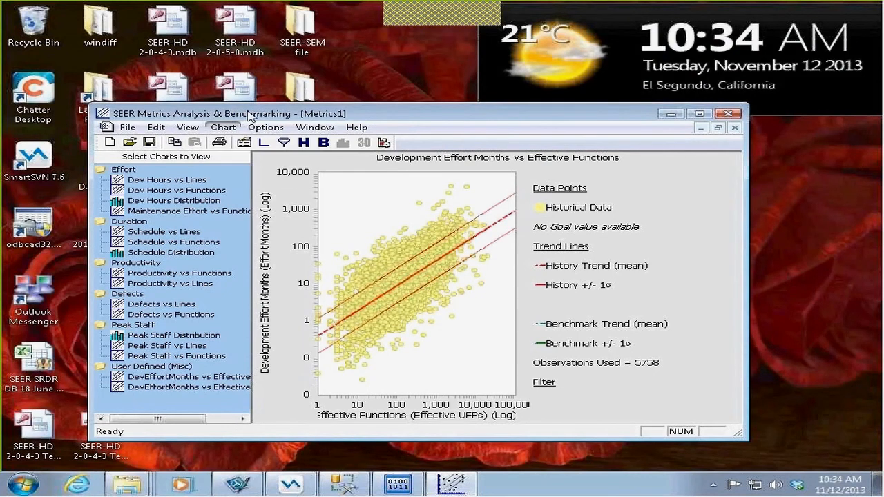
click(187, 130)
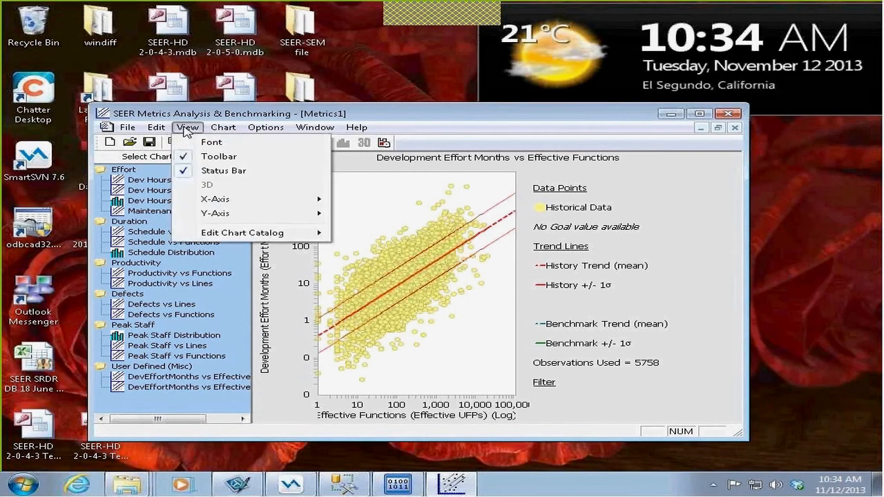
mouse_move(223, 129)
click(241, 142)
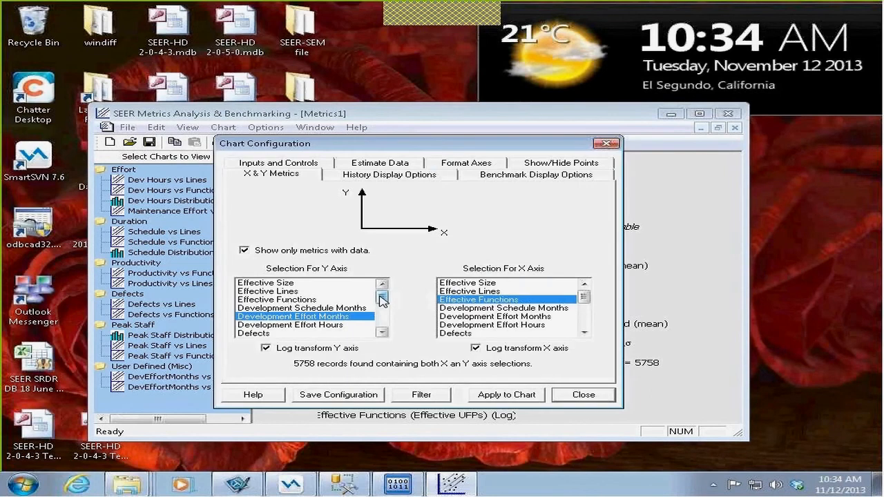
mouse_move(381, 296)
mouse_down()
mouse_move(383, 326)
mouse_move(384, 301)
mouse_up()
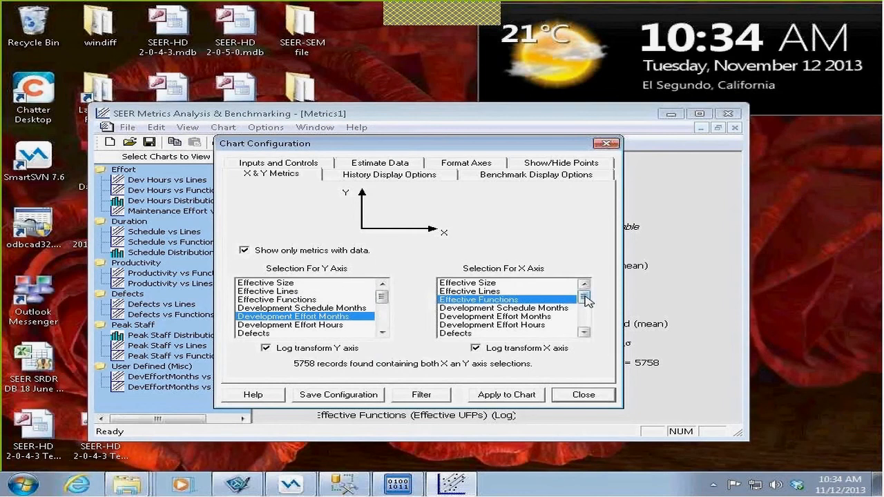
mouse_move(585, 299)
mouse_down()
mouse_move(585, 323)
mouse_move(589, 295)
mouse_up()
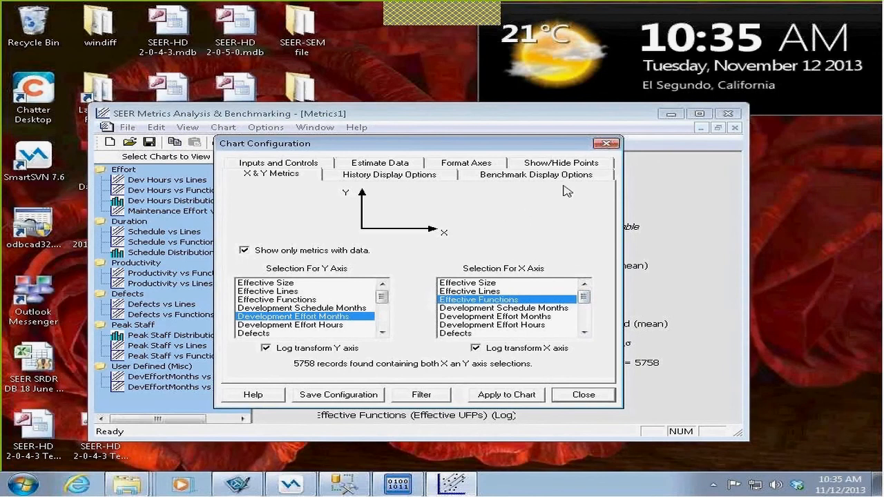
click(612, 144)
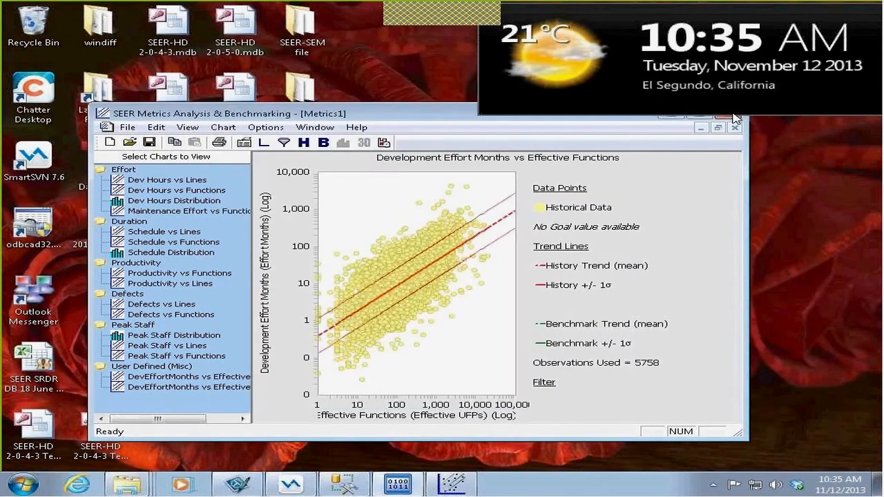
Close the metrics program, open the SEER-HD 2-0-5-0 Test 1 database in Microsoft Access, and show its sp_metrics_table maximized.
click(728, 113)
double_click(236, 97)
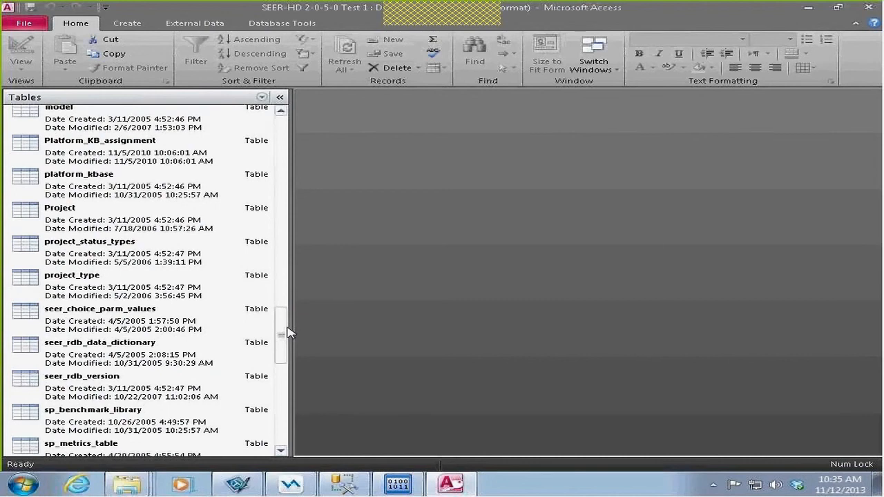
drag(289, 333, 285, 363)
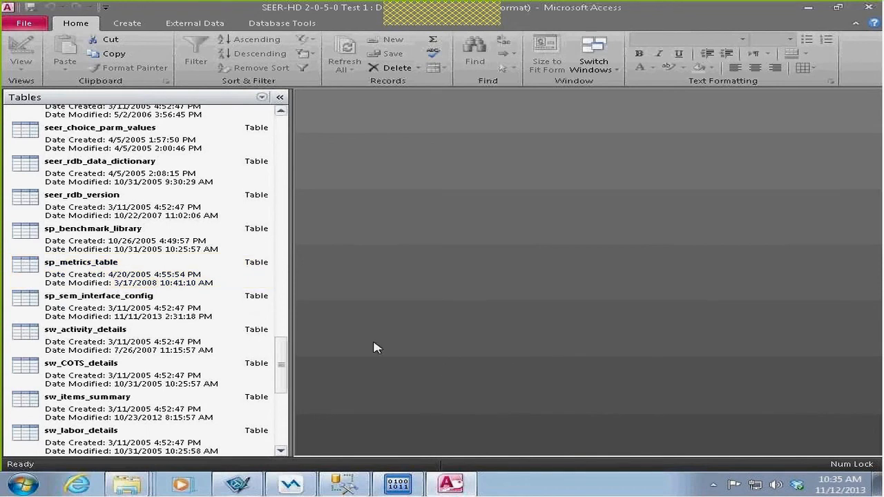
click(176, 269)
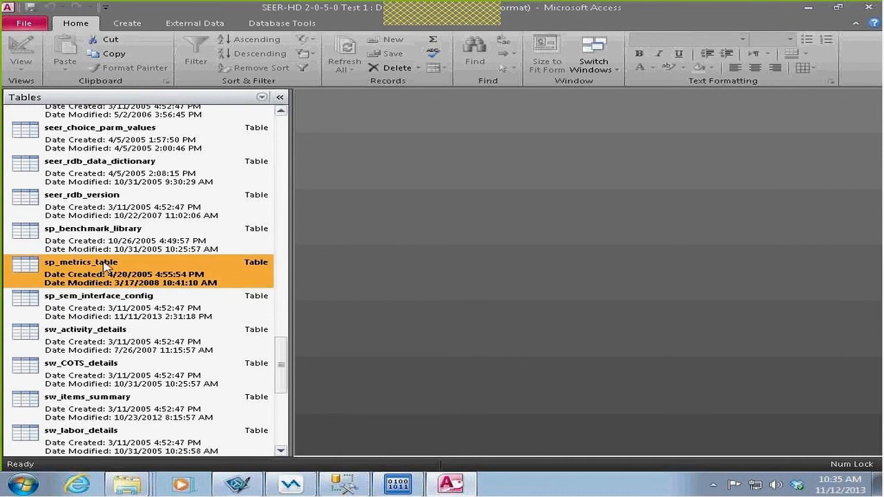
double_click(26, 266)
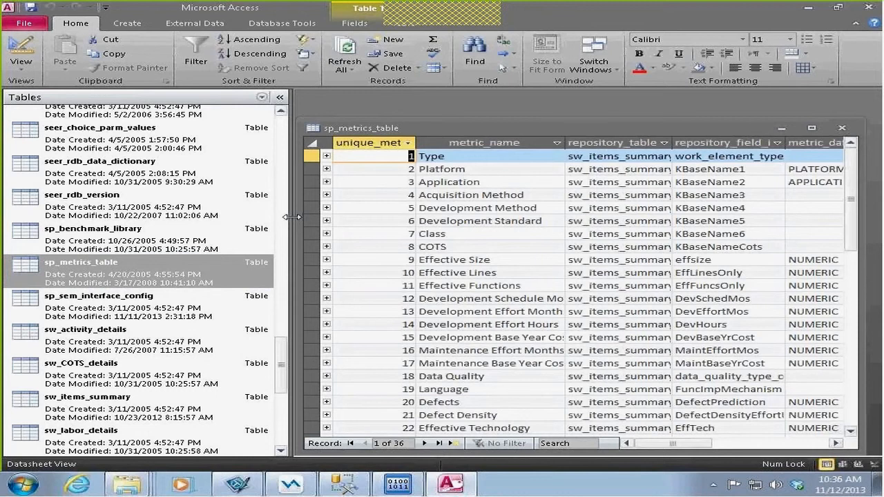
drag(290, 217, 206, 220)
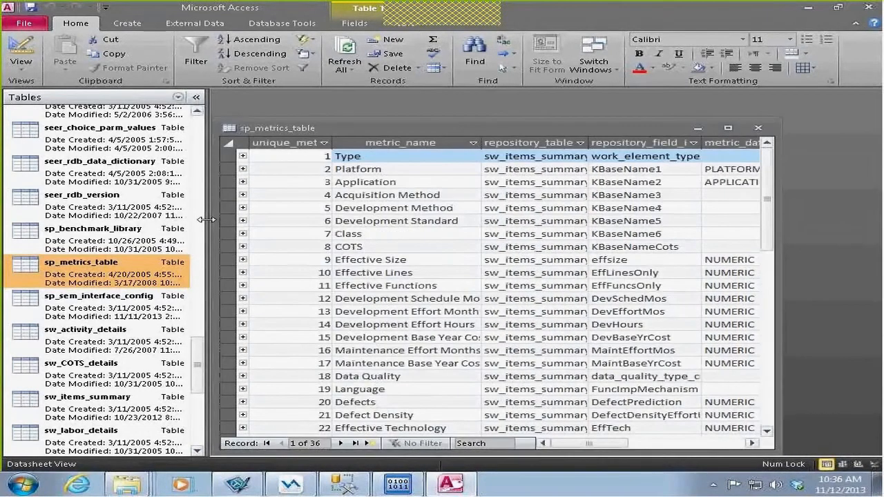
click(728, 128)
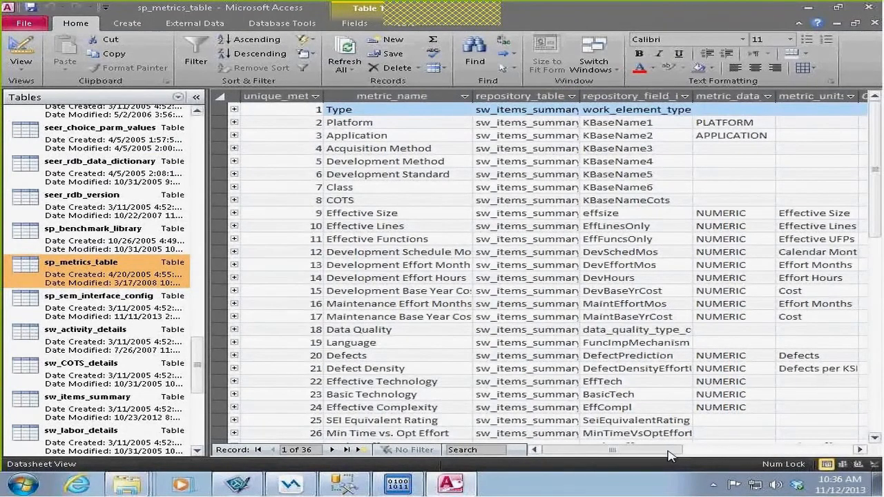
Add a new record to the end of sp_metrics_table with unique metric number 37 and metric_name Webinar_demo.
drag(656, 456, 680, 456)
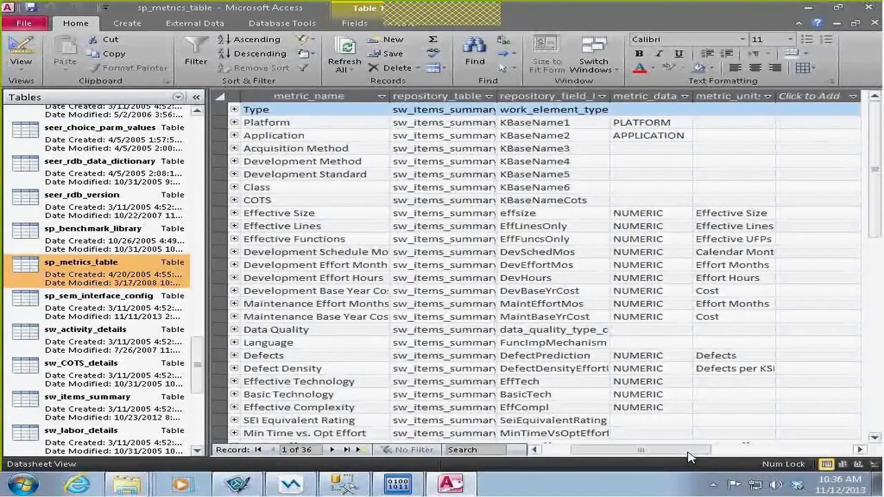
drag(688, 453, 666, 456)
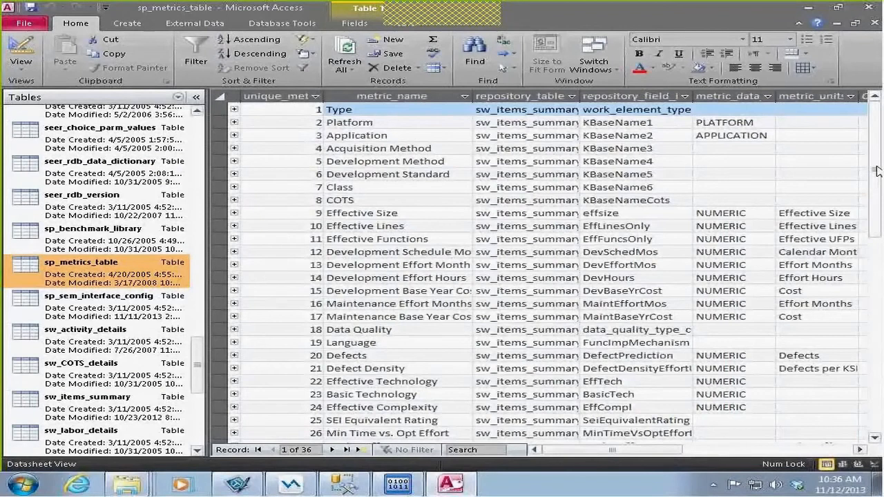
drag(878, 170, 866, 221)
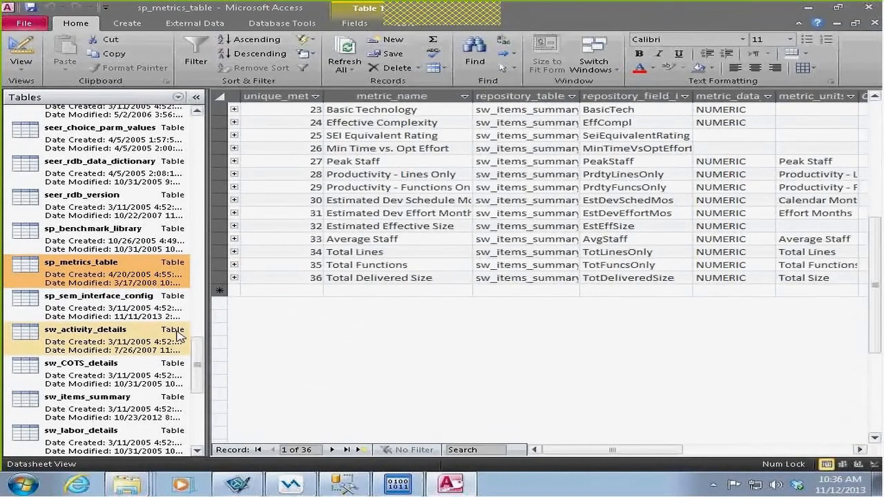
click(300, 292)
text(37)
click(343, 292)
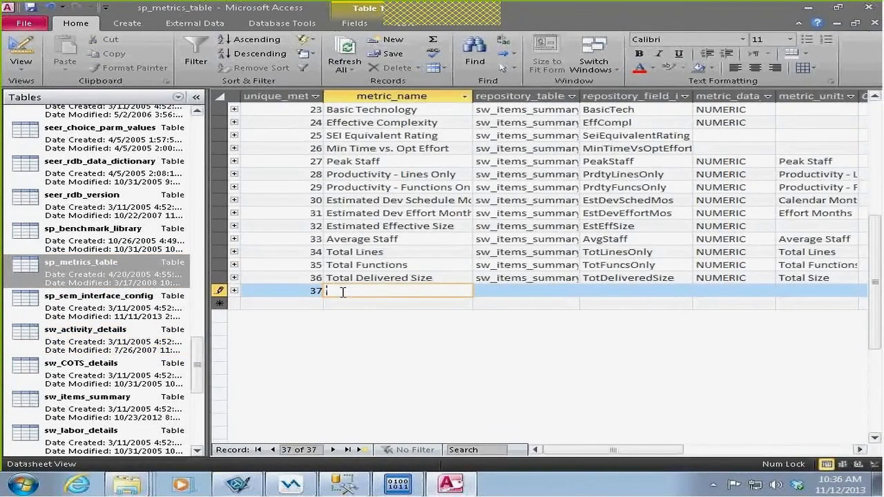
key(Caps_Lock)
key(Caps_Lock)
key(Caps_Lock)
key(Caps_Lock)
text(w)
key(Caps_Lock)
key(BackSpace)
key(Caps_Lock)
text(w)
key(BackSpace)
key(Caps_Lock)
text(W)
key(Caps_Lock)
text(ebinar_demo)
key(Tab)
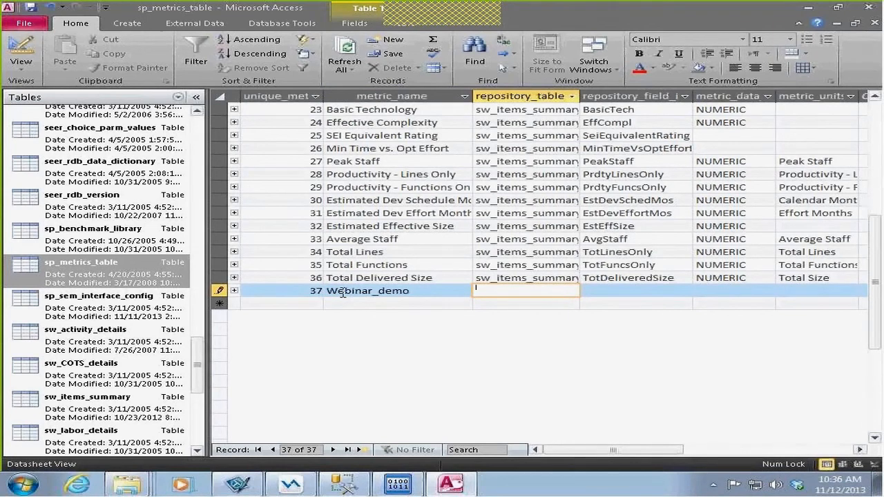
Check the field names in the Webinar_demo table and set record 37's repository_table value to Test field 1.
text(Test)
click(198, 418)
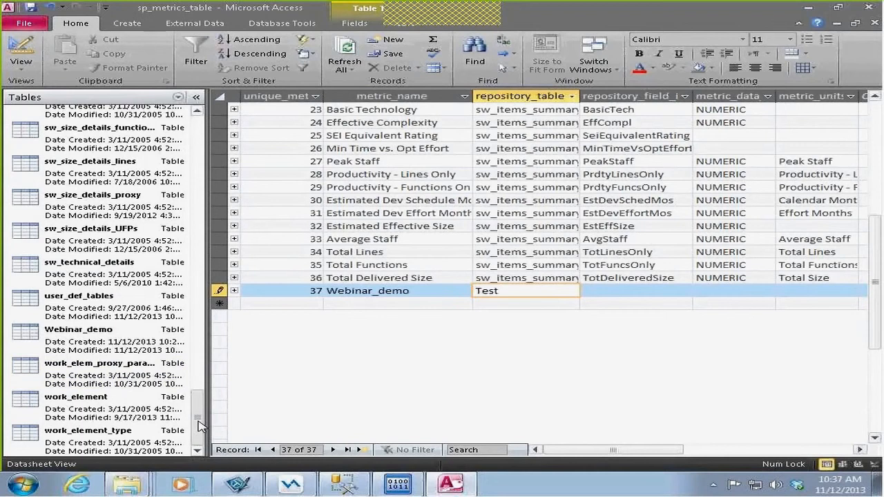
mouse_move(198, 422)
mouse_down()
mouse_move(204, 398)
mouse_move(205, 411)
mouse_up()
double_click(90, 379)
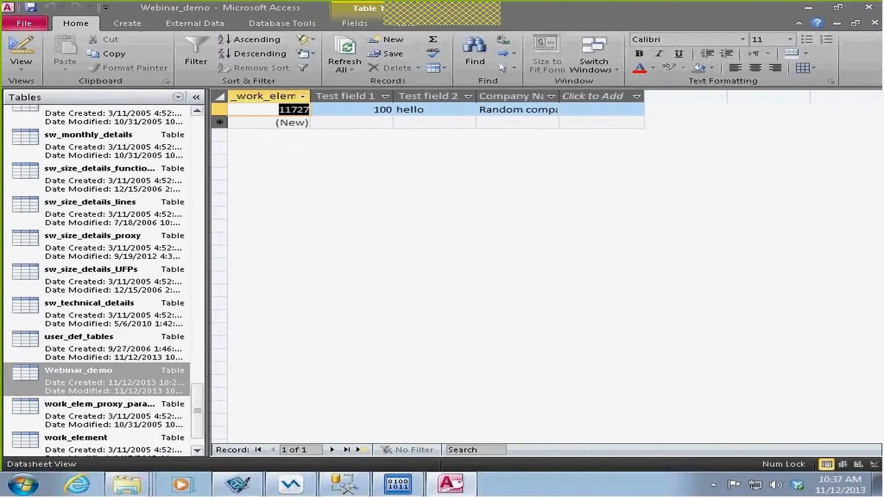
click(876, 25)
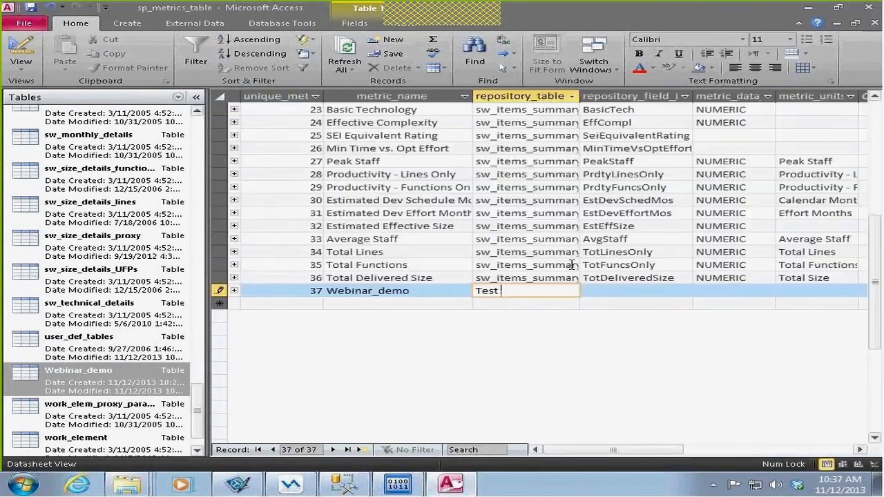
text(field 1)
key(Tab)
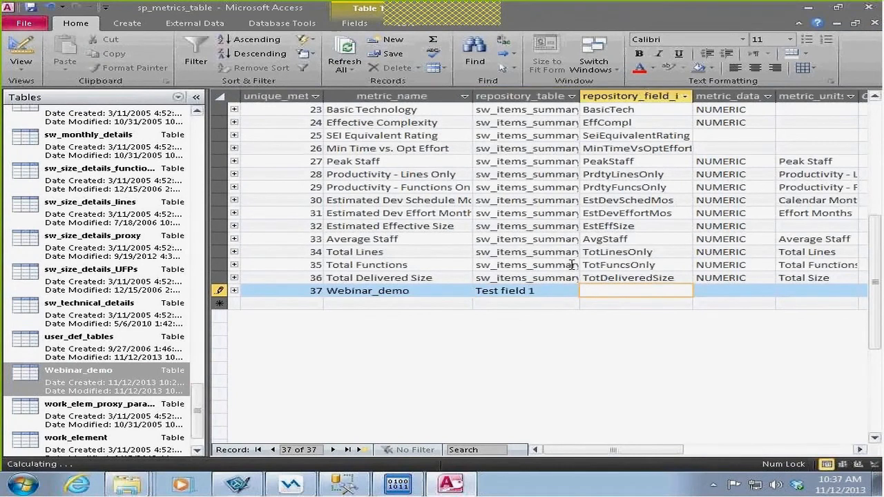
Widen the repository_field_identifier column and set record 37's value in it to TestField_1.
key(Caps_Lock)
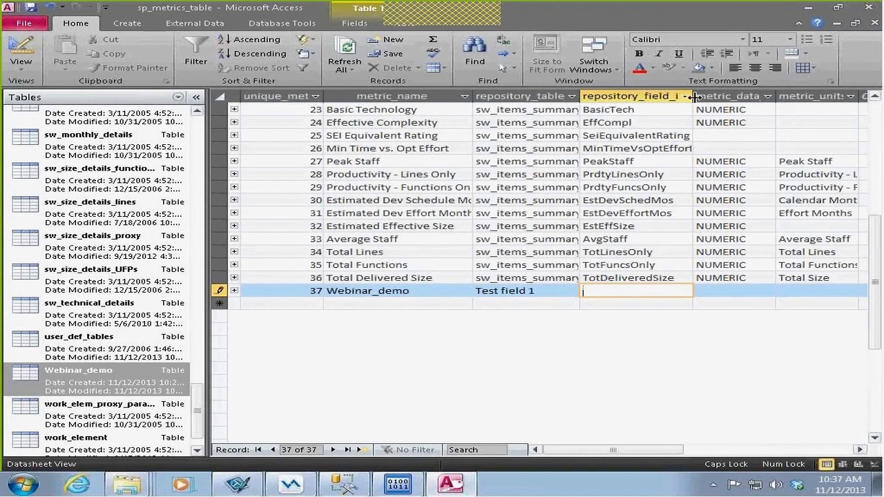
drag(693, 96, 759, 96)
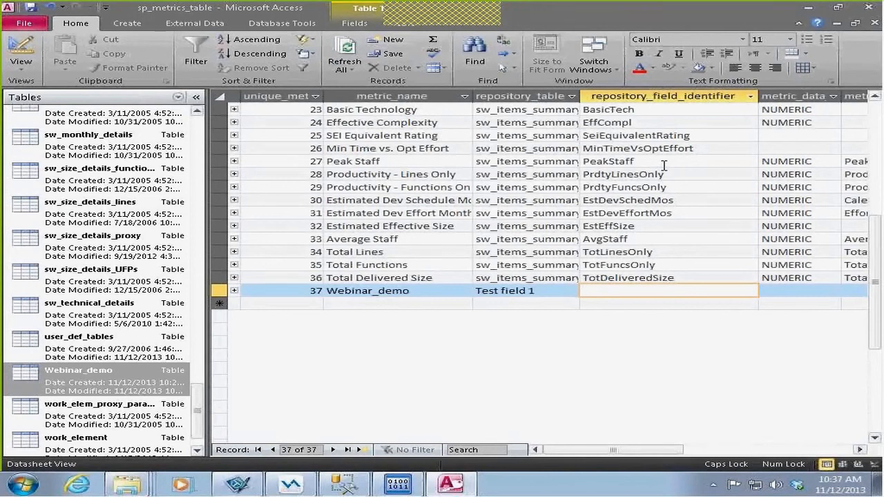
key(Caps_Lock)
text(TestField)
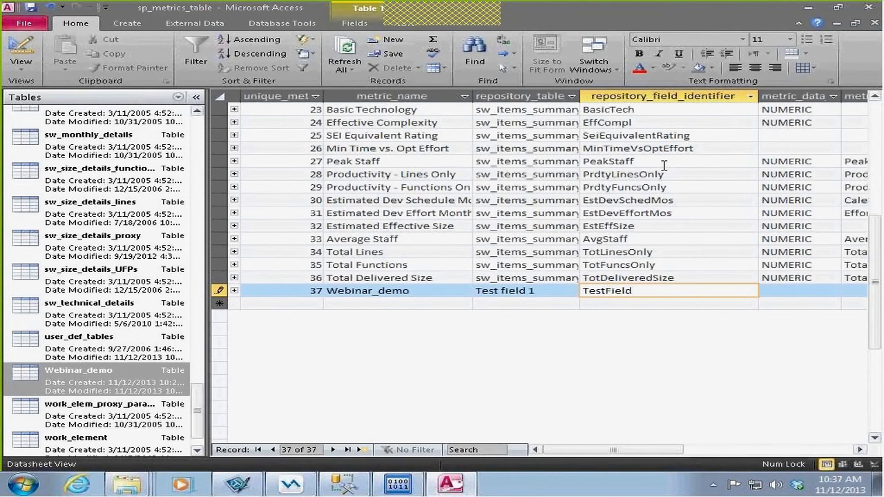
text(_1)
key(Tab)
key(Caps_Lock)
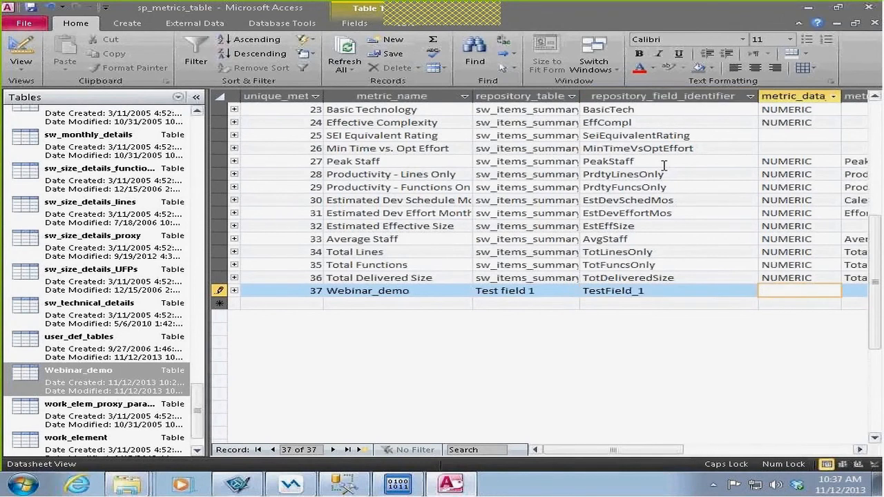
Set record 37's metric_data value to NUMERIC and finish the record with metric_units left empty.
text(NUMERIC)
key(Tab)
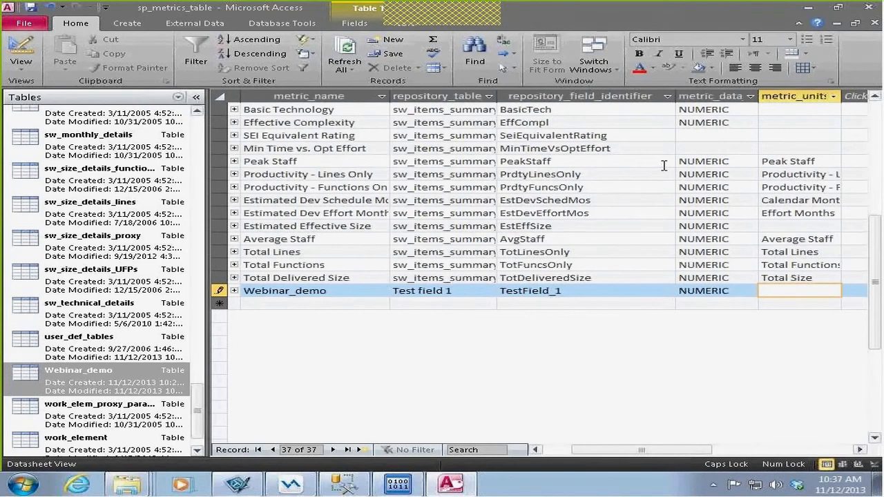
key(Tab)
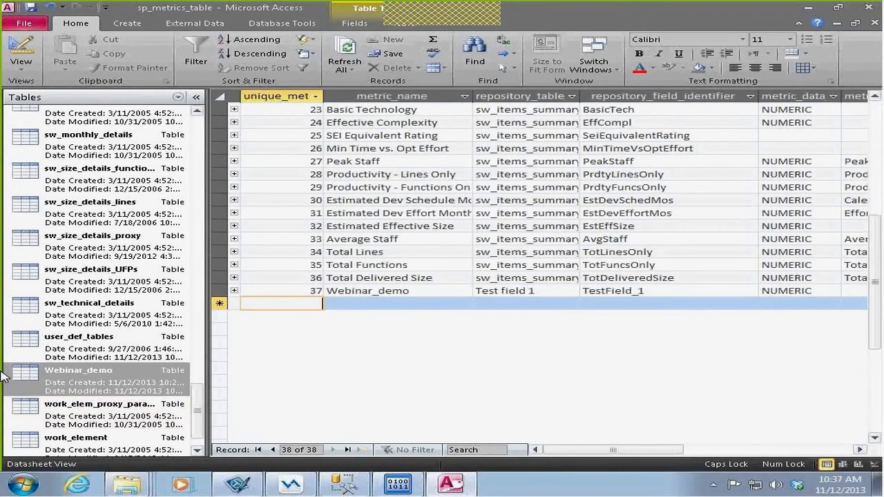
Review the field names in the Webinar_demo table and close that table.
click(24, 375)
double_click(20, 375)
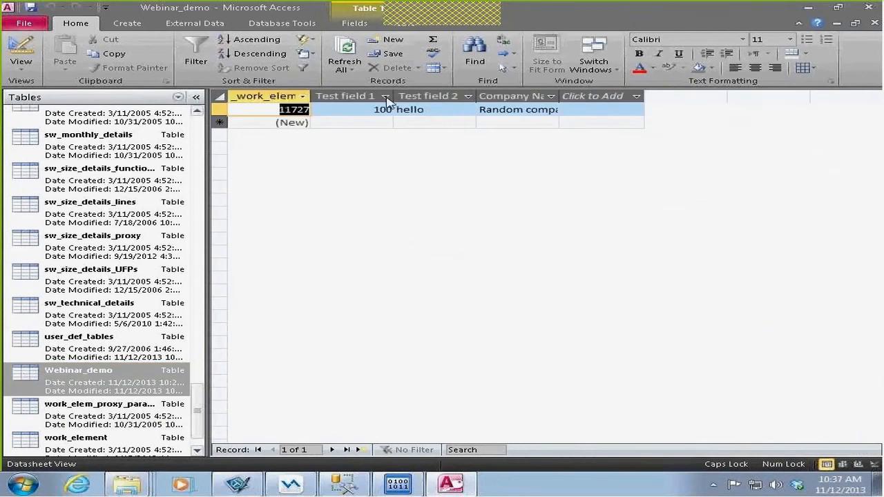
click(875, 23)
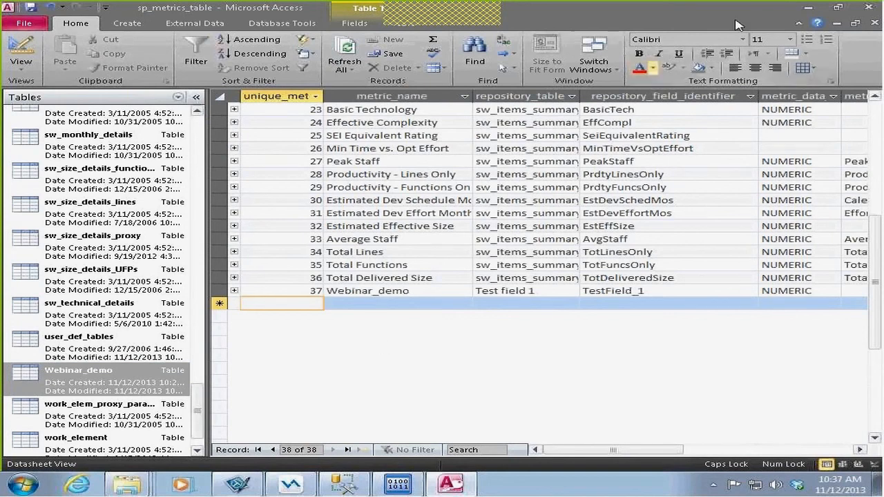
Close Microsoft Access and start SEER Metrics Analysis & Benchmarking, moving its window lower on the desktop.
click(869, 7)
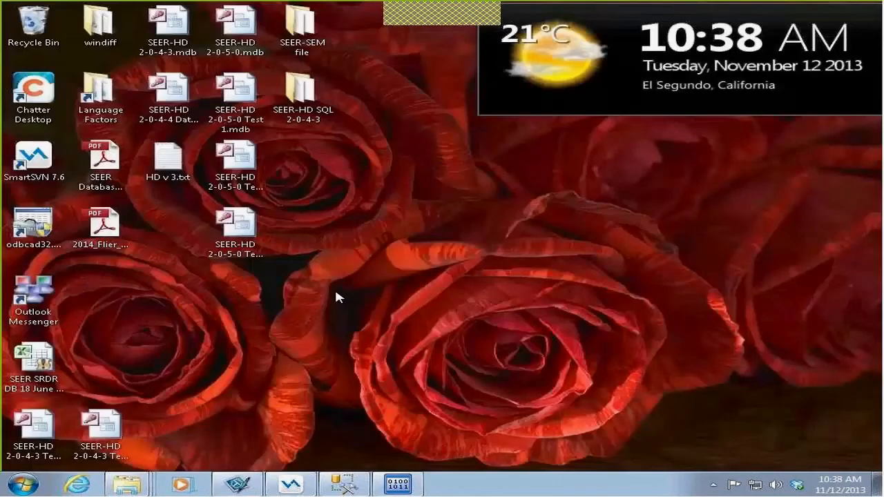
click(403, 492)
click(813, 61)
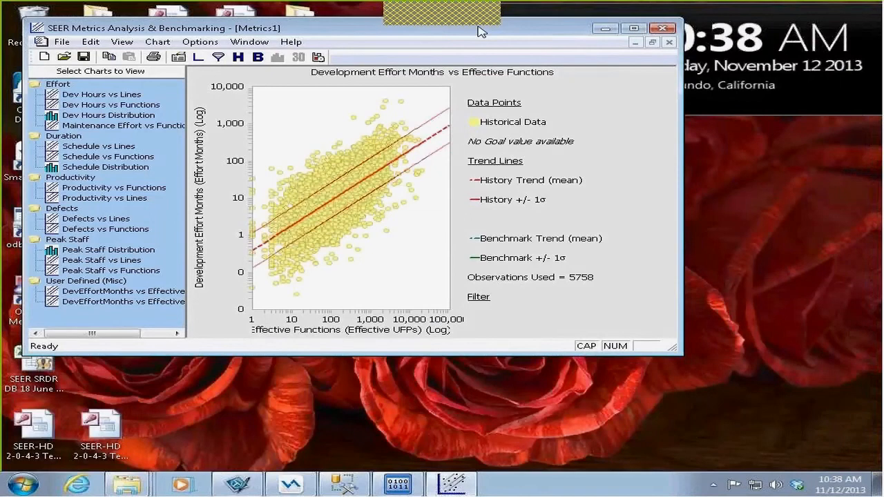
drag(477, 29, 567, 100)
Open the chart configuration and look through the Y and X axis metric lists for the Webinar_demo metric.
click(246, 113)
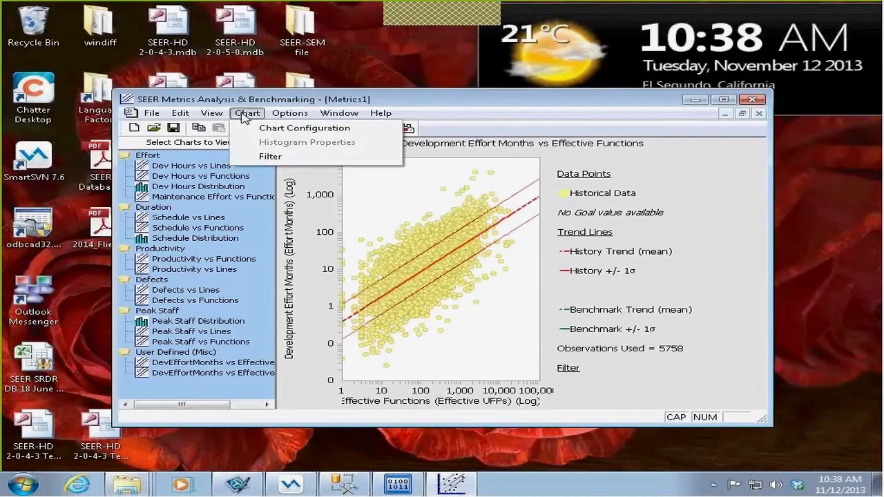
click(282, 130)
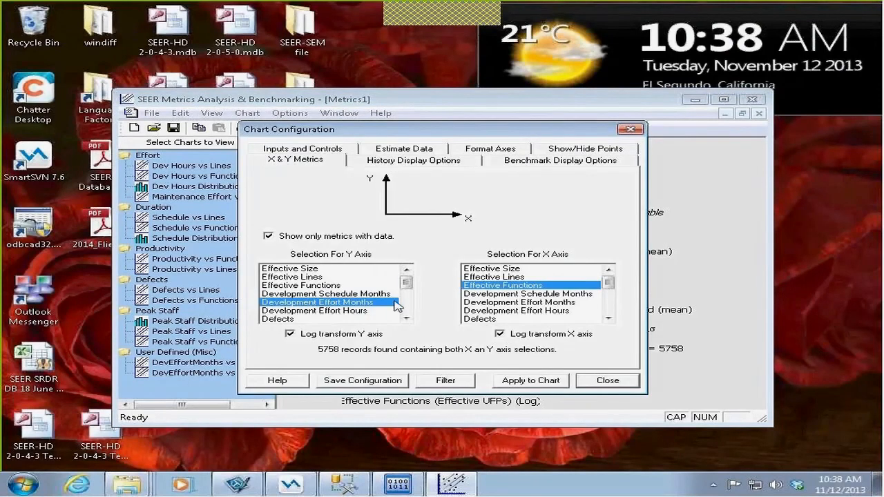
scroll(405, 290, down, 1)
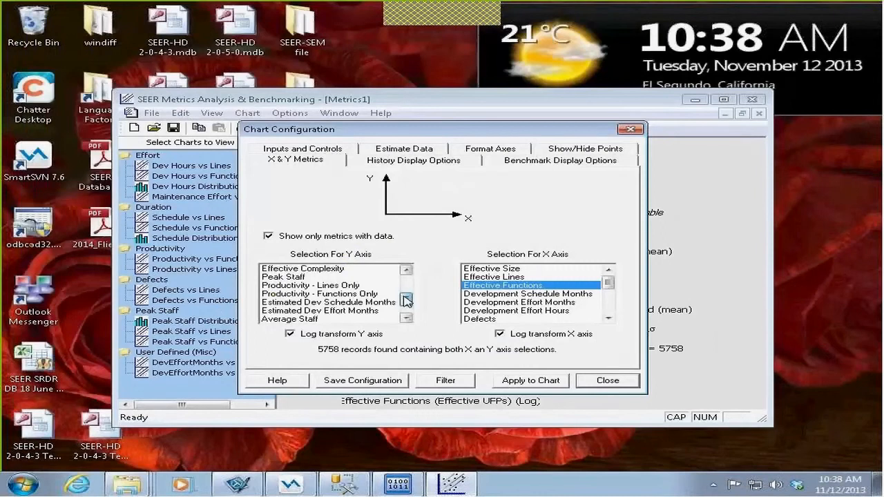
scroll(407, 303, down, 2)
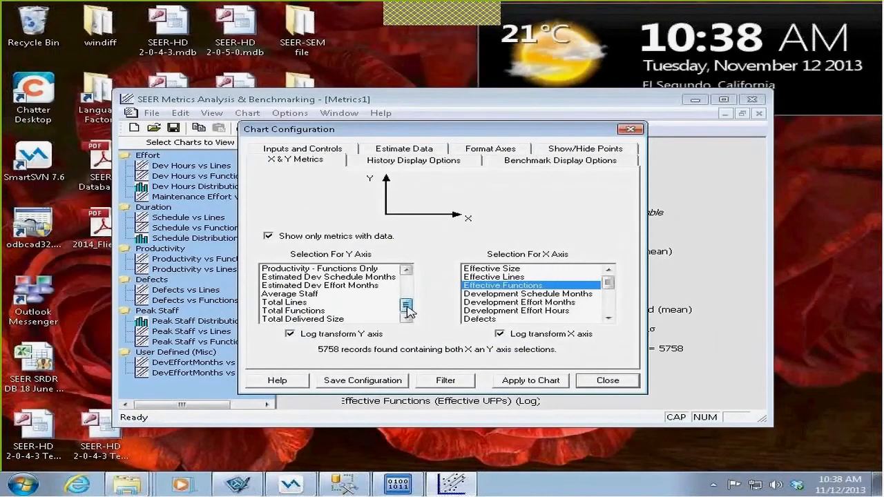
drag(407, 311, 408, 282)
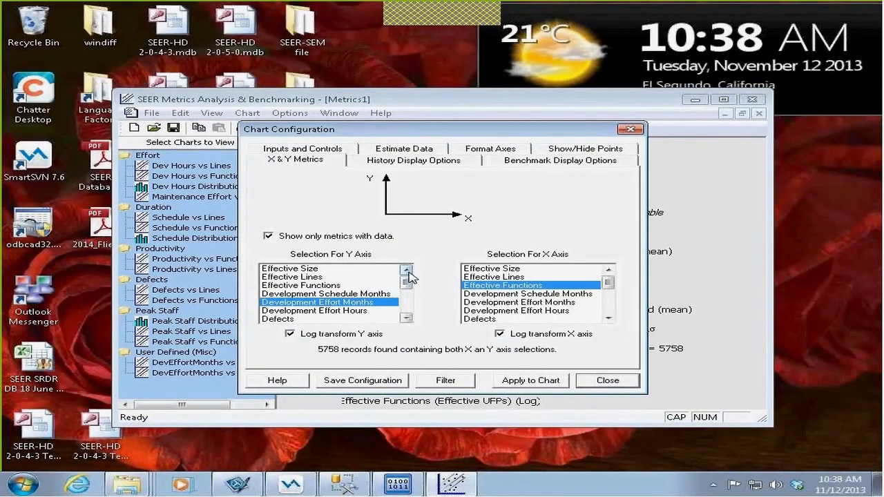
mouse_move(607, 283)
mouse_down()
mouse_move(609, 309)
mouse_move(609, 298)
mouse_up()
List all metrics including those without data, switch off the Y axis log transform, and select Webinar_demo for both axes.
click(344, 334)
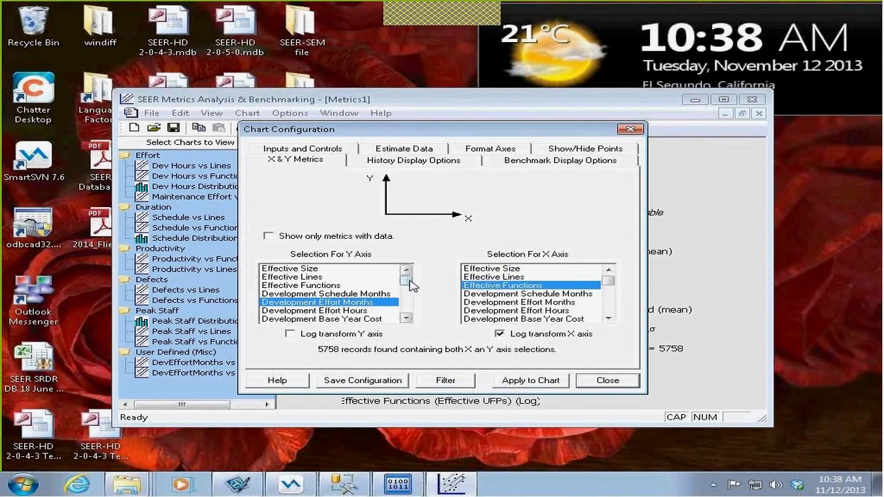
drag(407, 280, 412, 314)
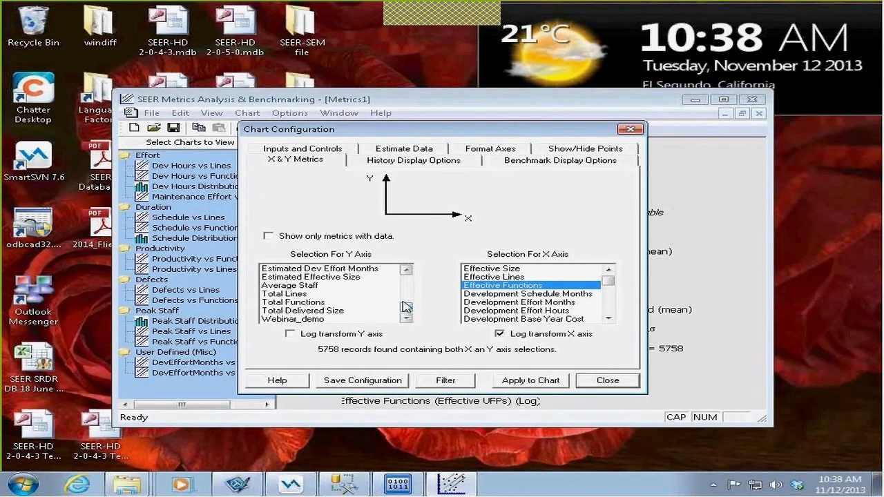
click(396, 319)
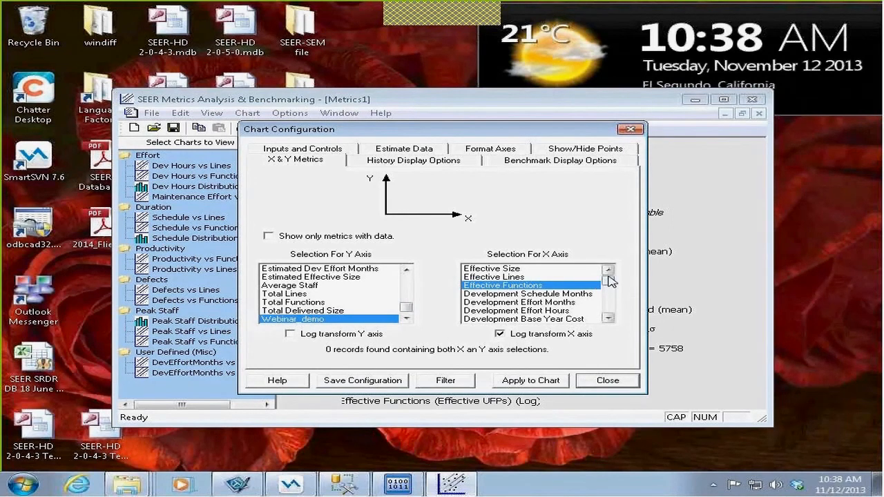
drag(610, 282, 612, 312)
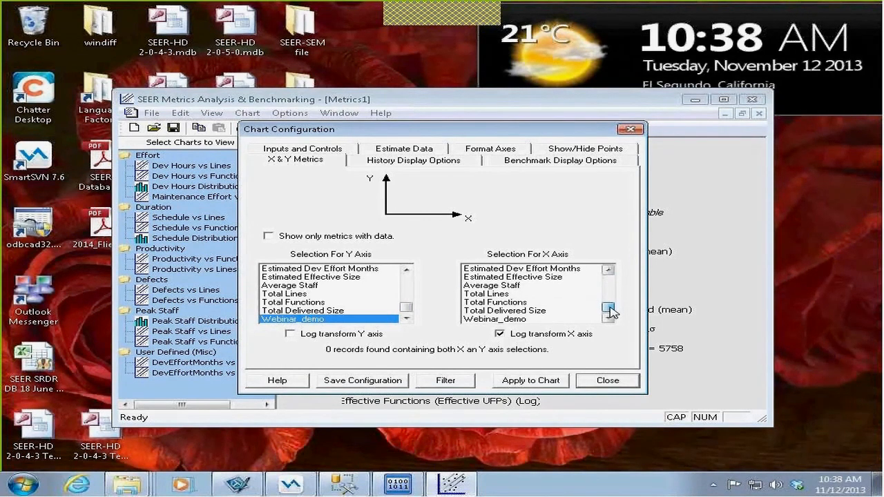
click(507, 319)
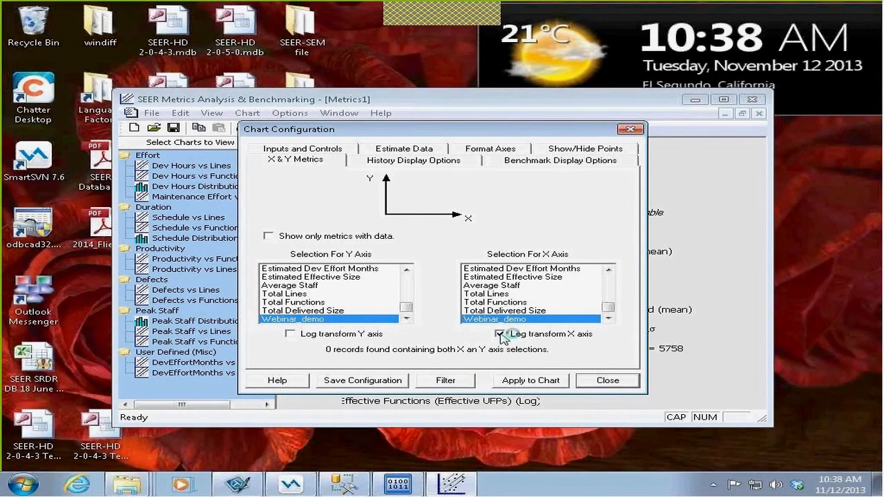
Turn off the X axis log transform, try to apply the Webinar_demo metrics to the chart, and close the configuration.
click(499, 334)
click(524, 384)
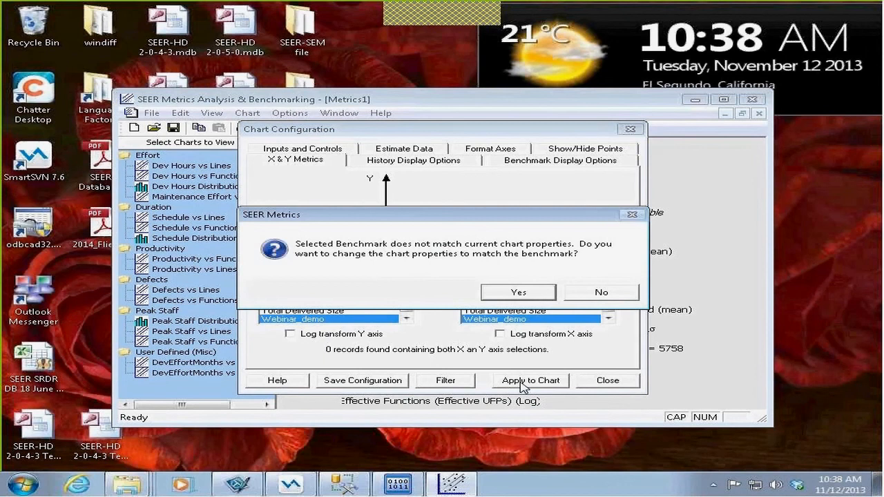
click(511, 294)
click(593, 294)
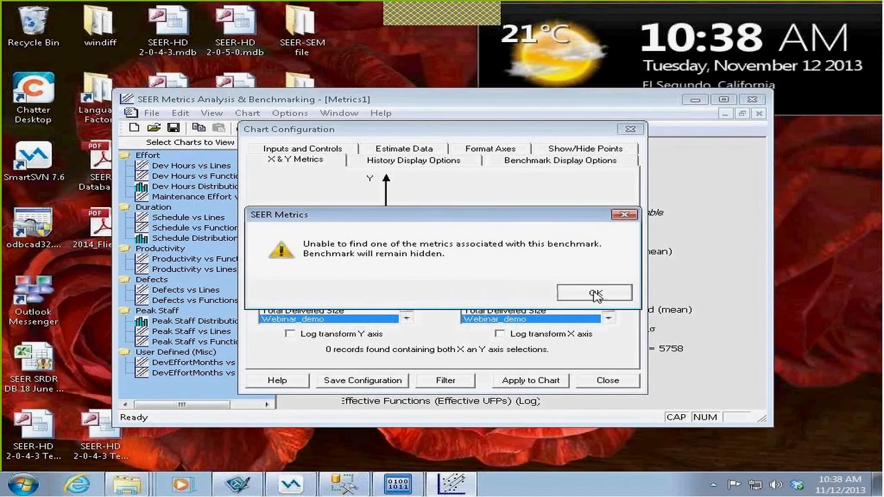
click(552, 293)
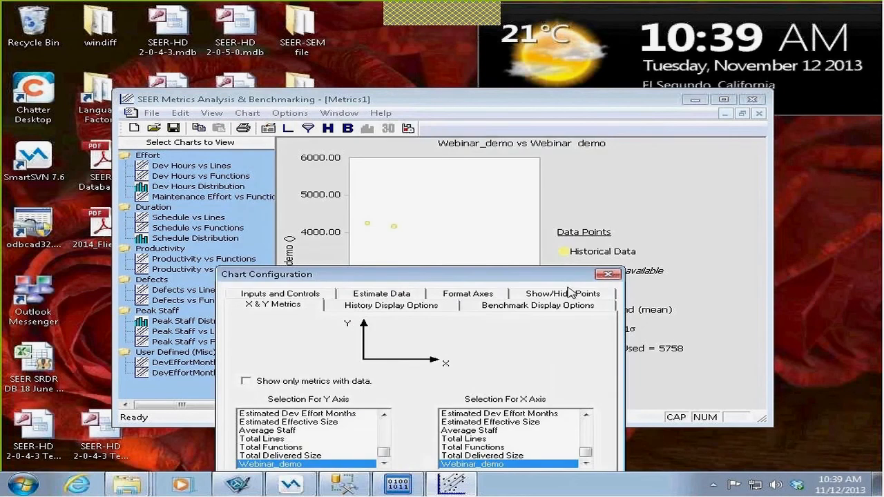
click(608, 274)
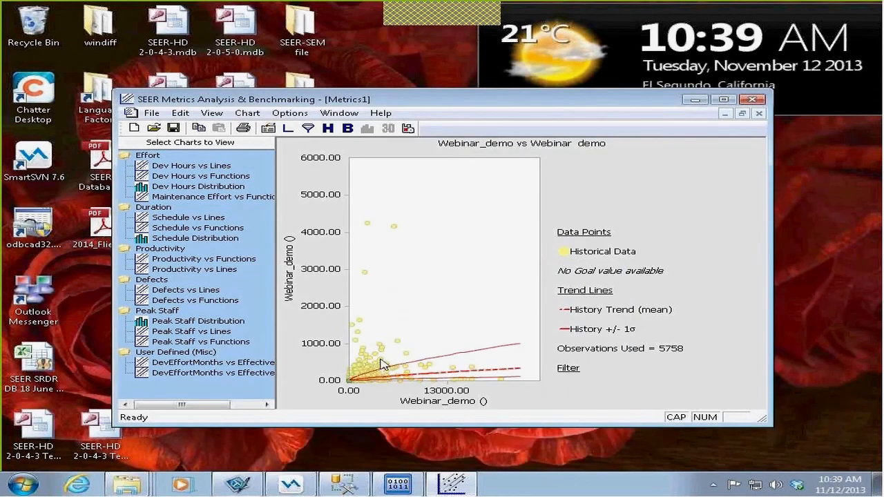
Try to apply log transforms on both axes of the Webinar_demo chart, then close the metrics program without saving.
click(247, 113)
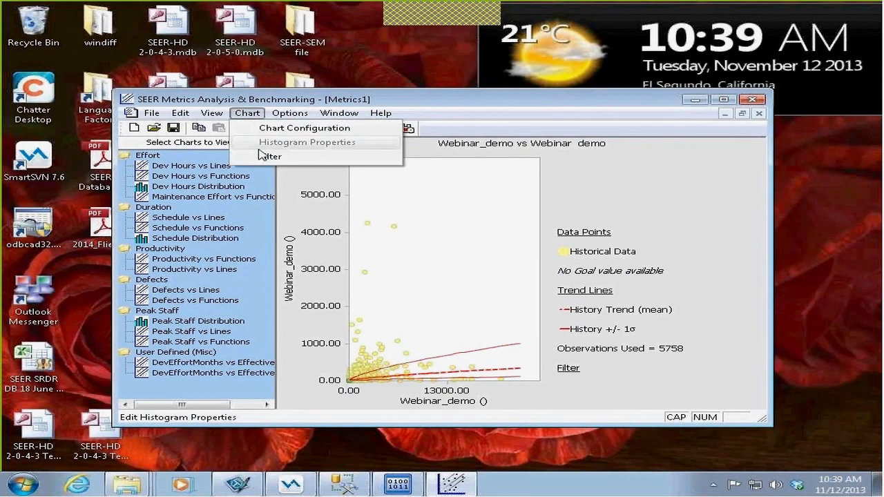
click(274, 127)
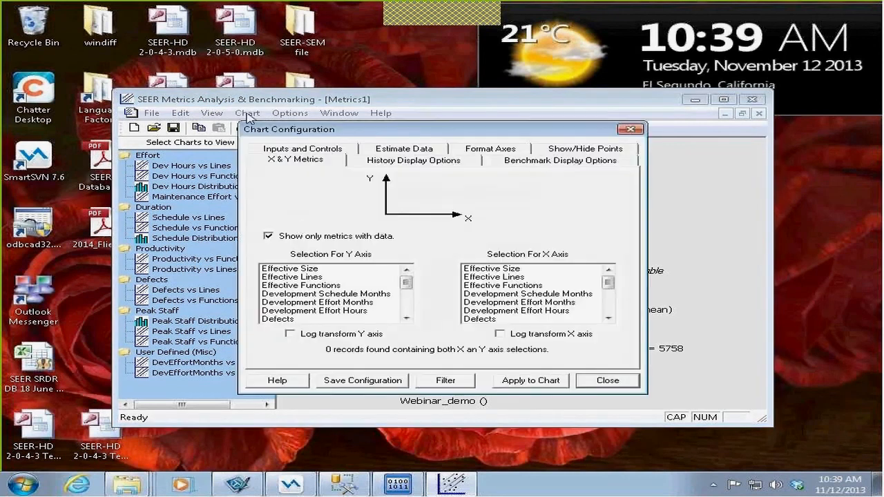
click(290, 334)
click(516, 379)
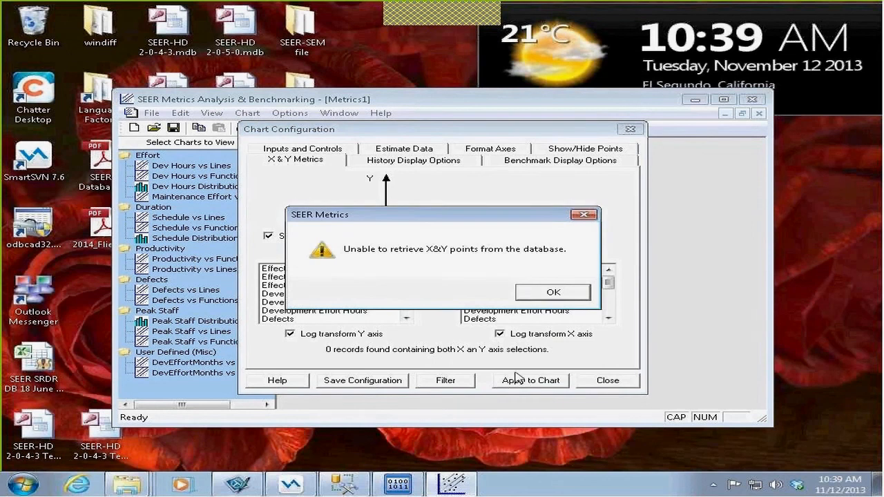
click(535, 297)
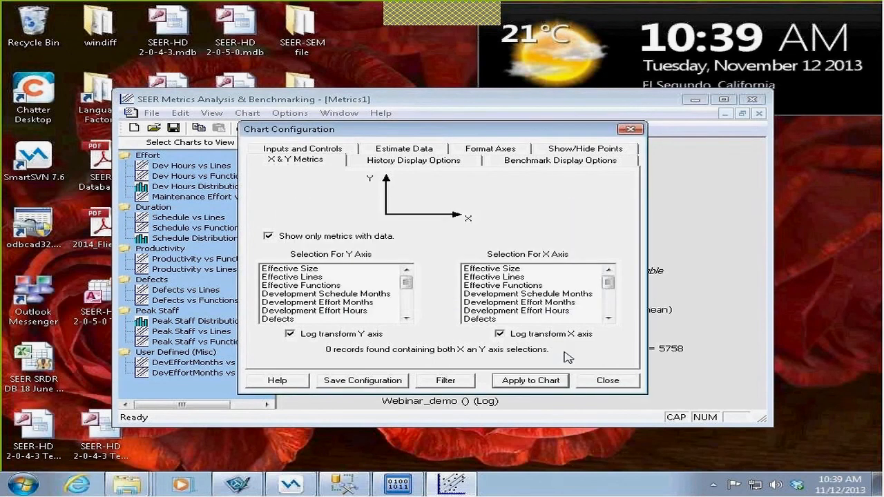
click(608, 380)
click(553, 294)
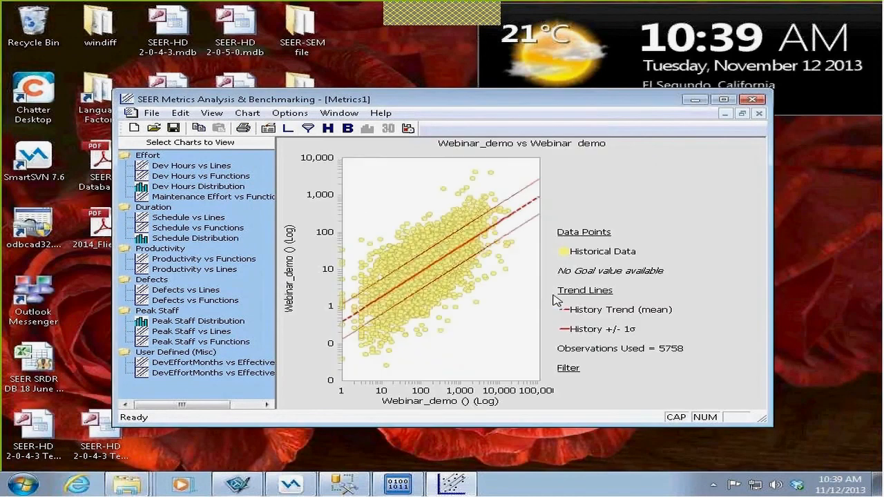
click(753, 101)
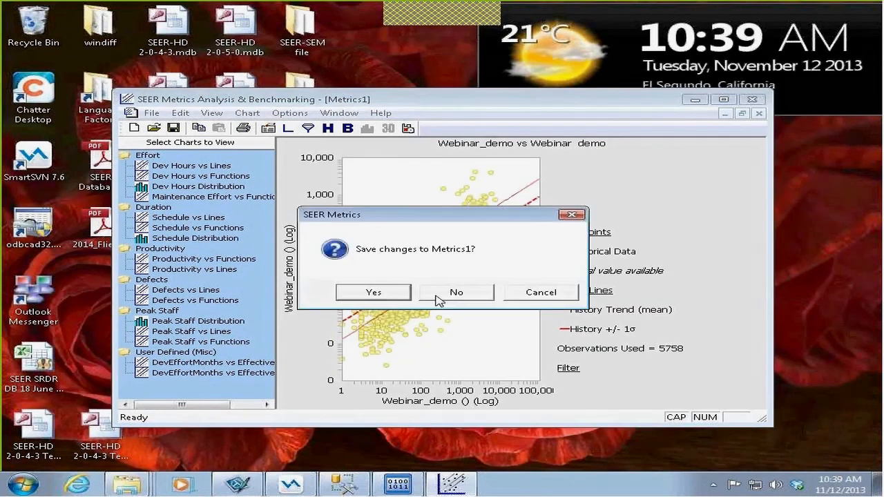
click(456, 294)
Reopen the SEER-HD 2-0-5-0 Test 1 database in Microsoft Access and show the last records of sp_metrics_table maximized.
double_click(237, 94)
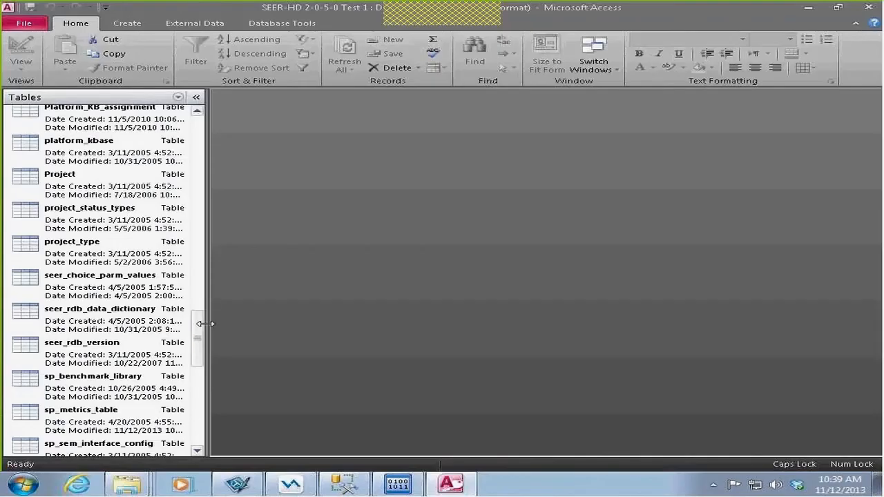
drag(200, 336, 201, 345)
click(29, 339)
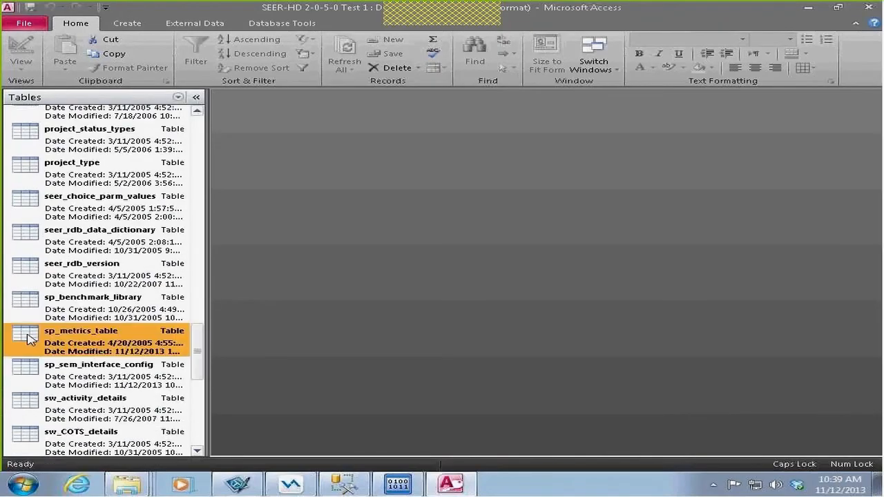
double_click(29, 339)
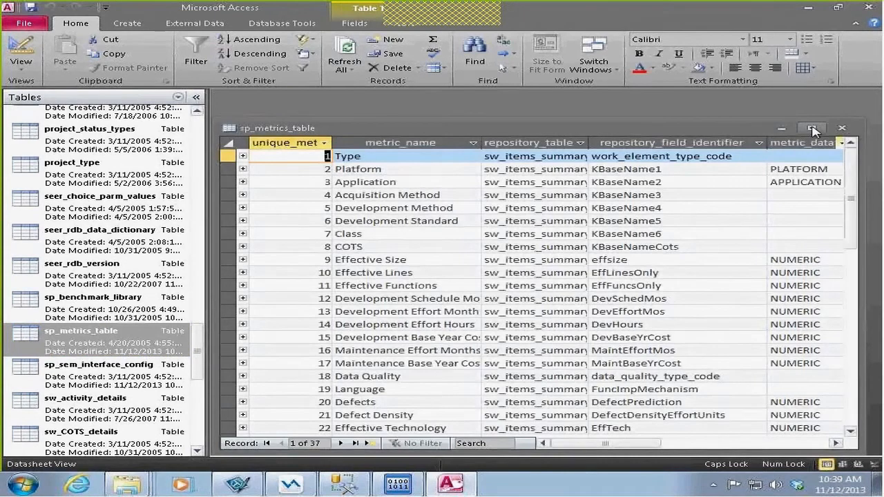
click(815, 131)
scroll(622, 317, down, 7)
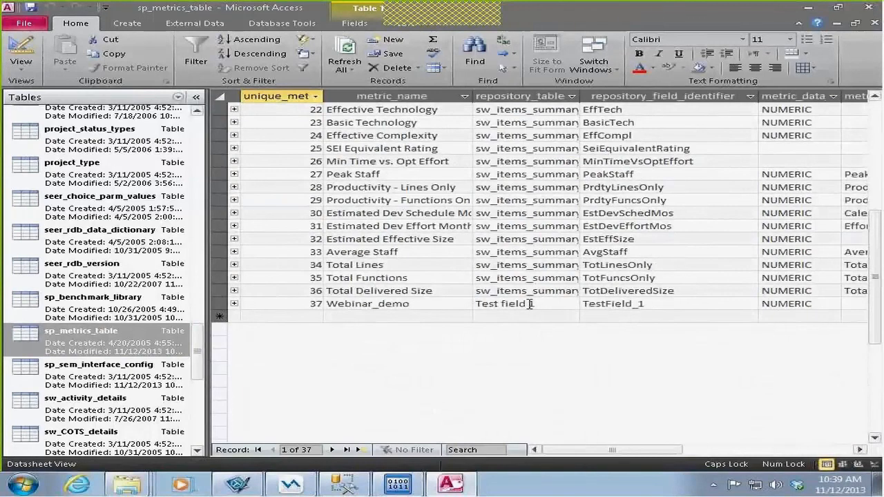
Change record 37's repository_field_identifier value to Test field 1.
click(644, 306)
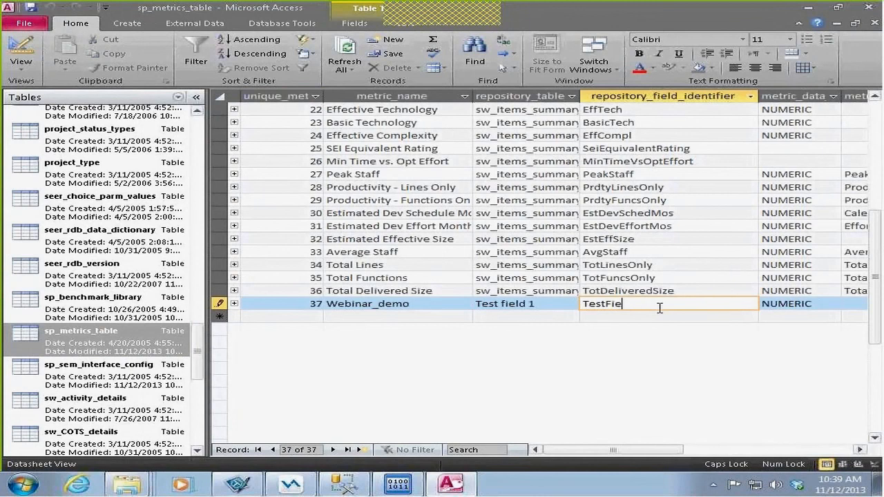
text(F)
key(BackSpace)
key(BackSpace)
key(BackSpace)
key(BackSpace)
key(Caps_Lock)
text(fiel)
Replace record 37's repository_table value with Webinar_demo.
drag(566, 305, 454, 302)
text(Web)
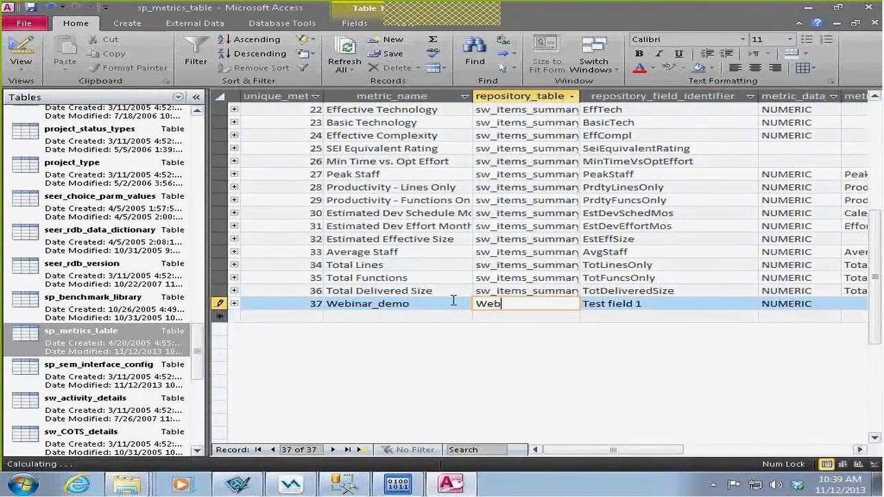
text(inar_)
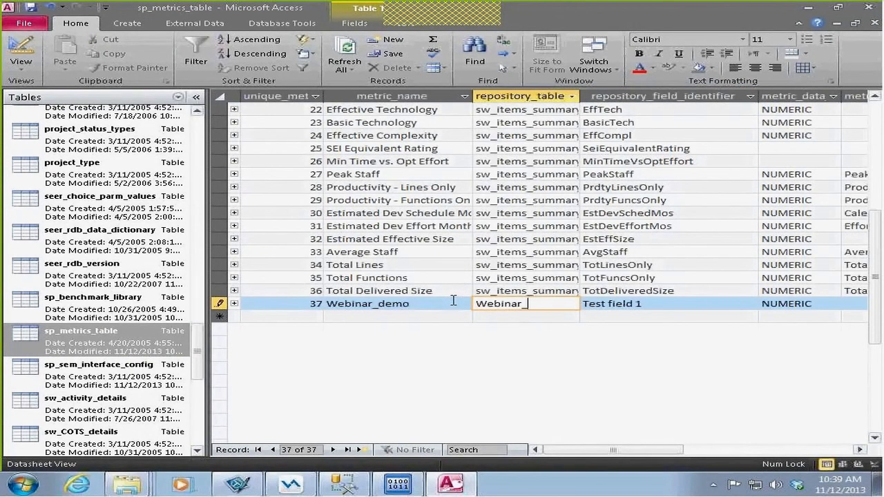
text(demo)
Replace record 37's metric_name with TestField_1.
drag(426, 304, 326, 304)
text(Test)
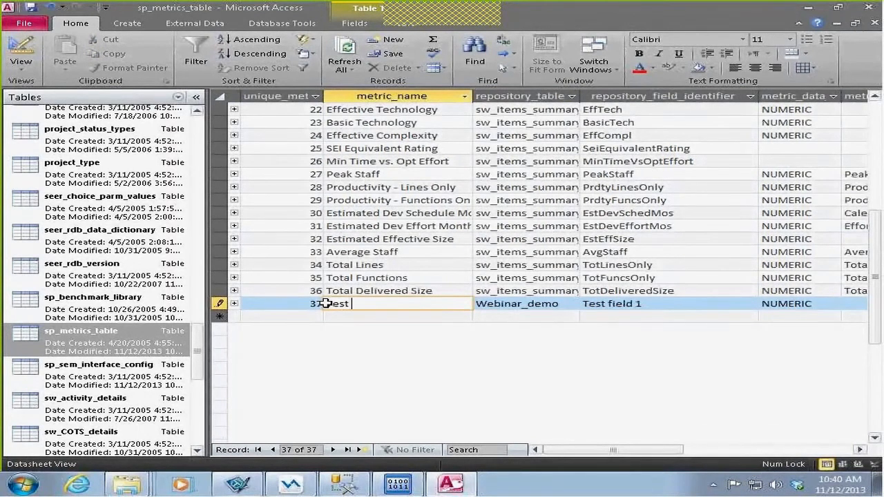
text(Field_1)
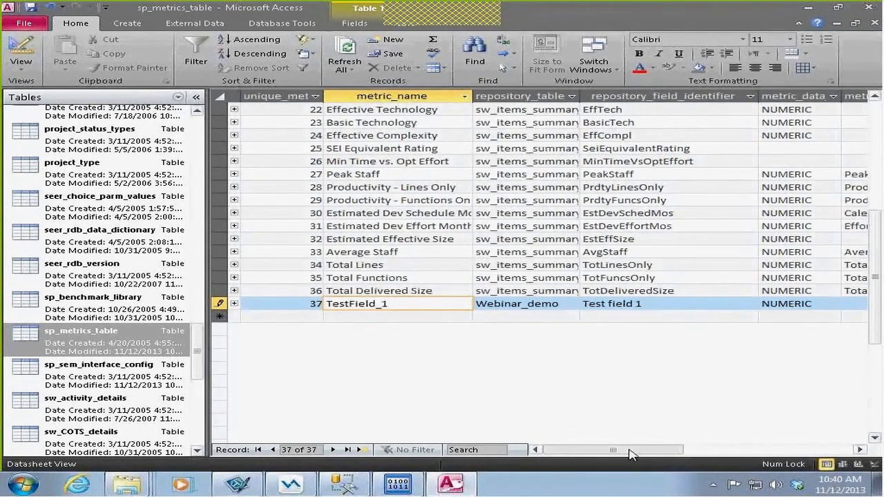
Save the edited record 37 in sp_metrics_table and close Microsoft Access.
drag(632, 450, 656, 450)
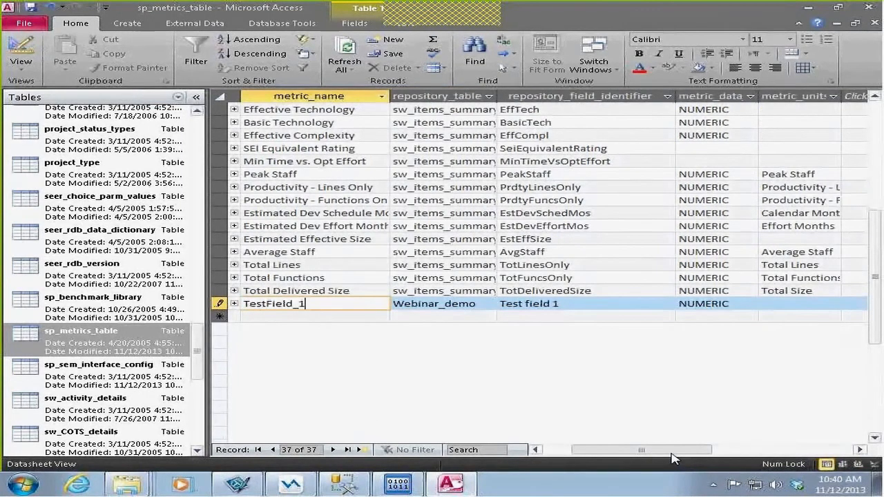
drag(657, 452, 614, 453)
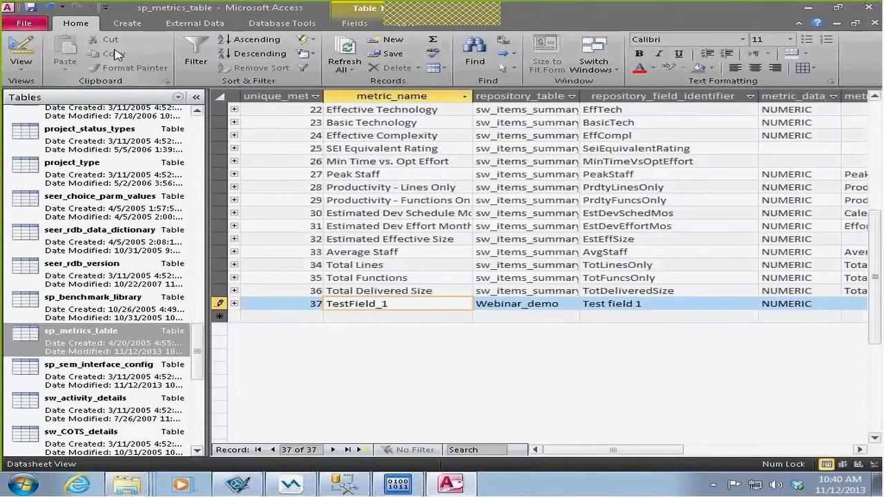
click(31, 7)
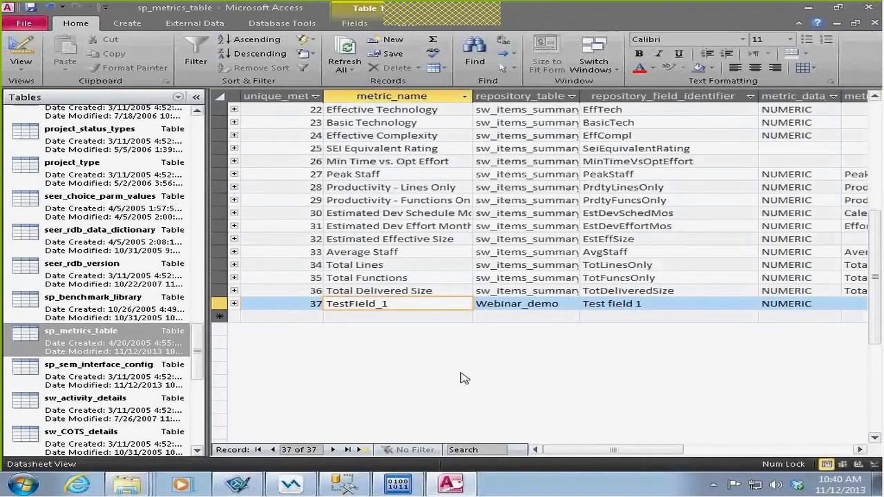
click(866, 10)
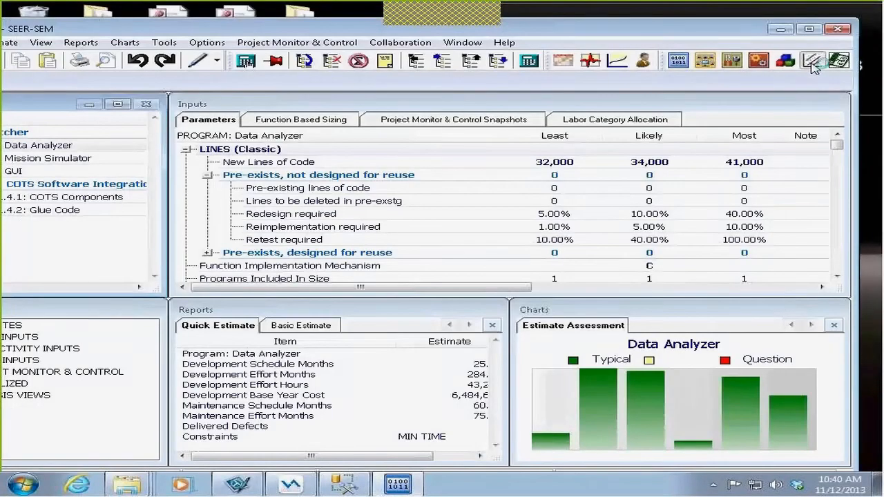
Launch SEER Metrics Analysis & Benchmarking from SEER-SEM and open the current chart's configuration.
click(809, 62)
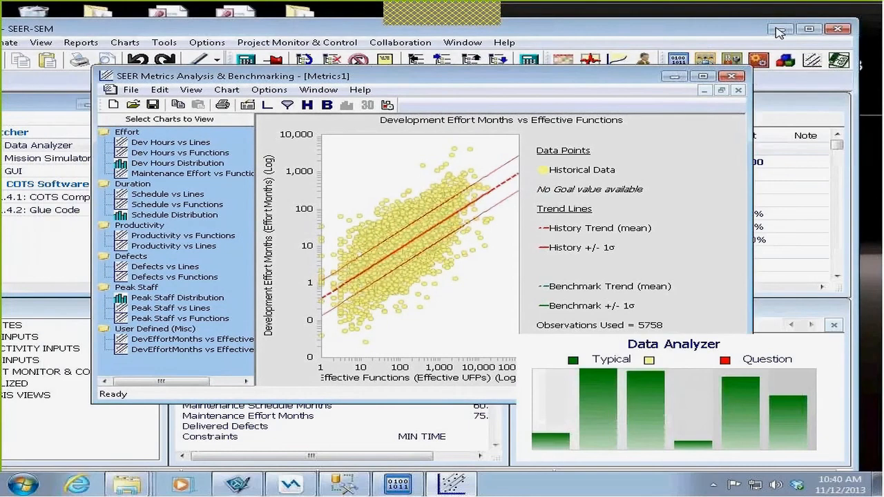
click(775, 29)
click(226, 90)
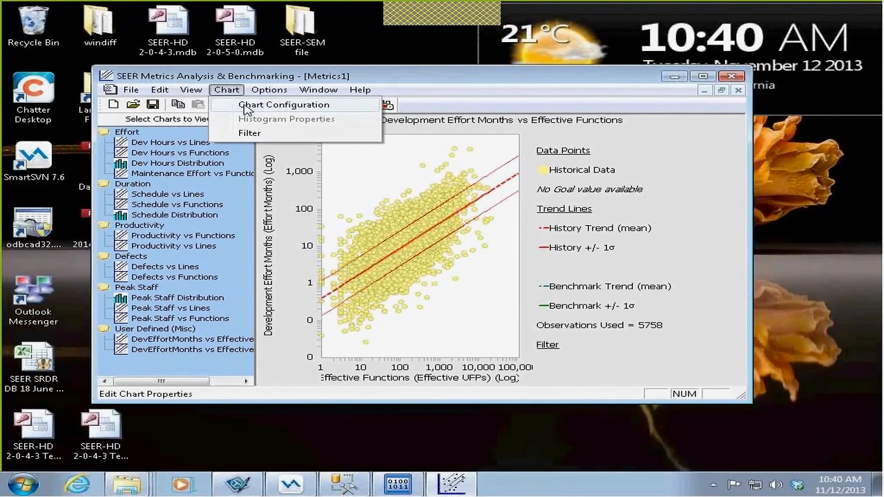
click(245, 107)
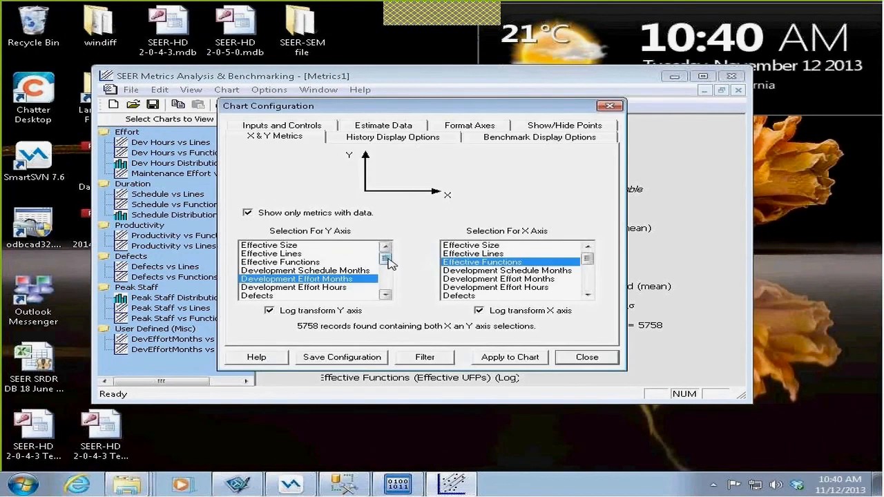
Select TestField_1 for both the Y and X axes and apply it to the chart, declining to match the benchmark's properties.
drag(387, 262, 387, 283)
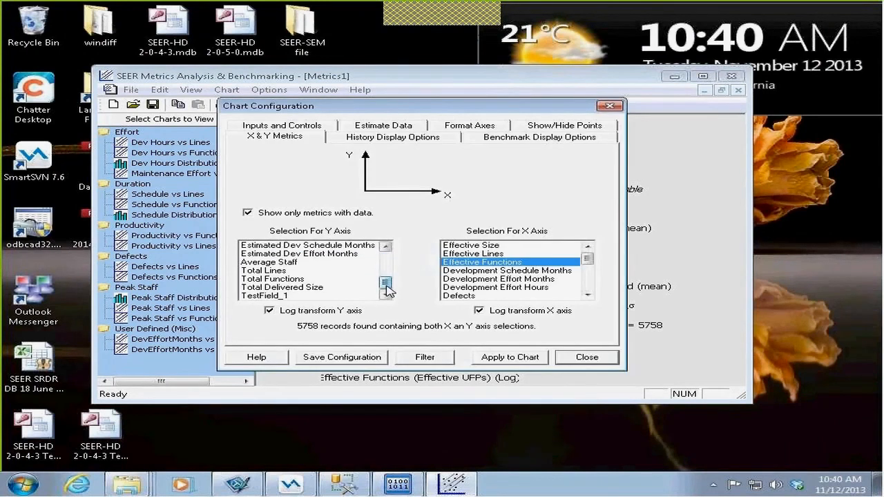
click(273, 296)
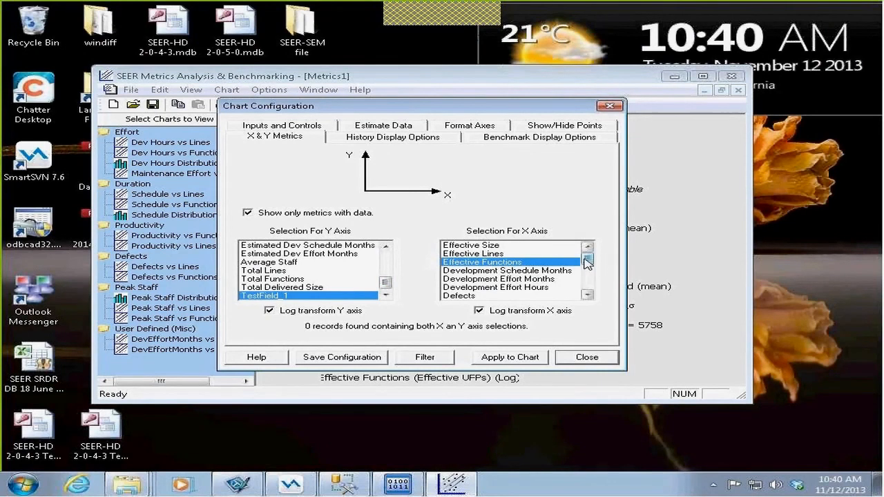
drag(588, 263, 589, 288)
click(473, 287)
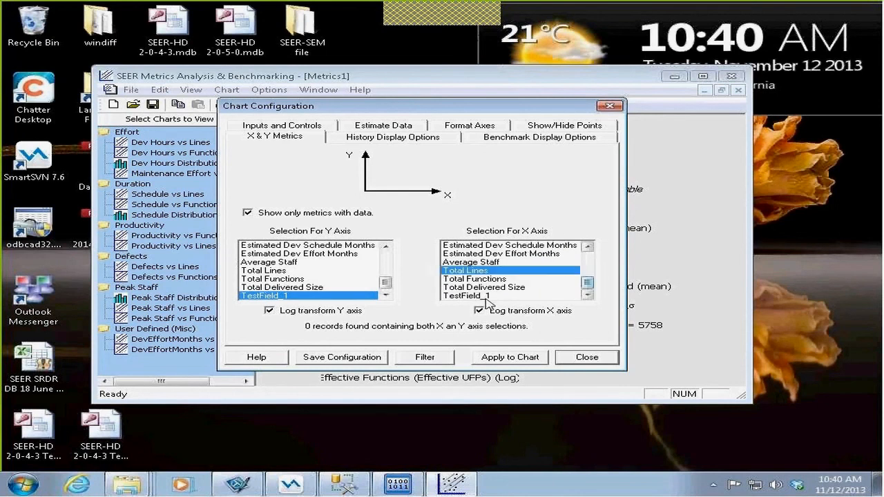
click(475, 296)
click(512, 357)
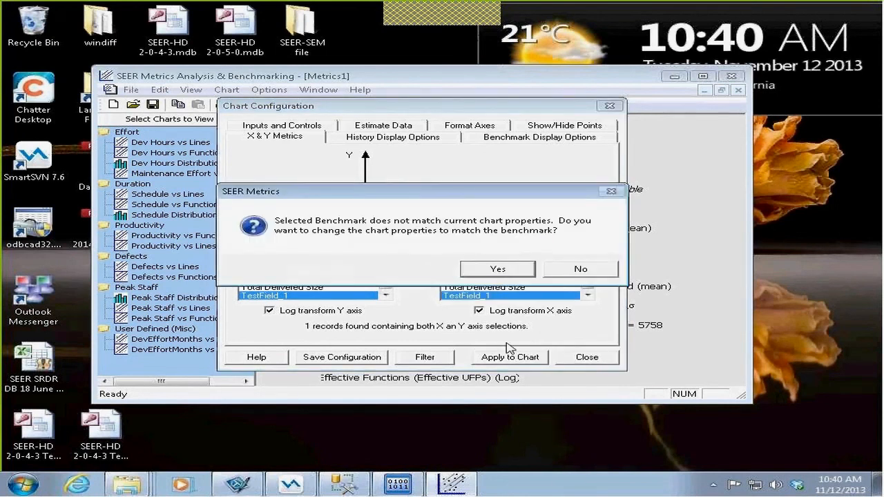
click(497, 272)
click(563, 270)
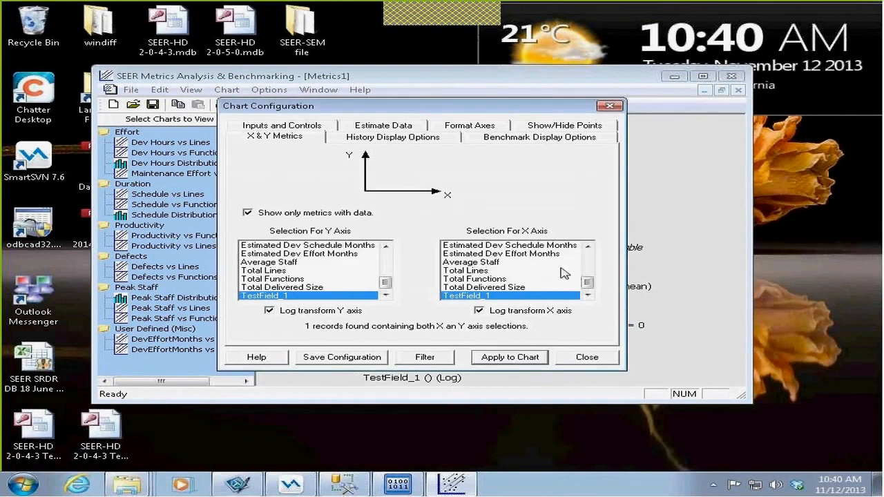
click(516, 357)
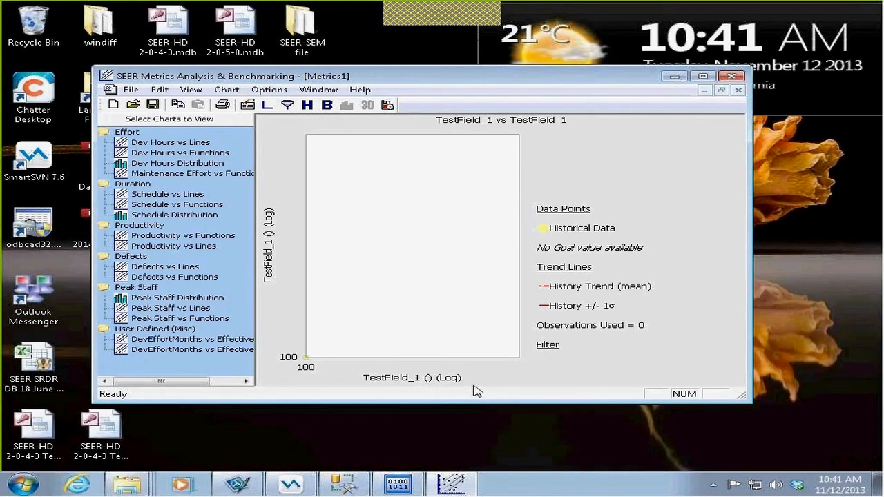
Turn off the log transform for both the Y and X axes and apply the change to the chart.
click(227, 90)
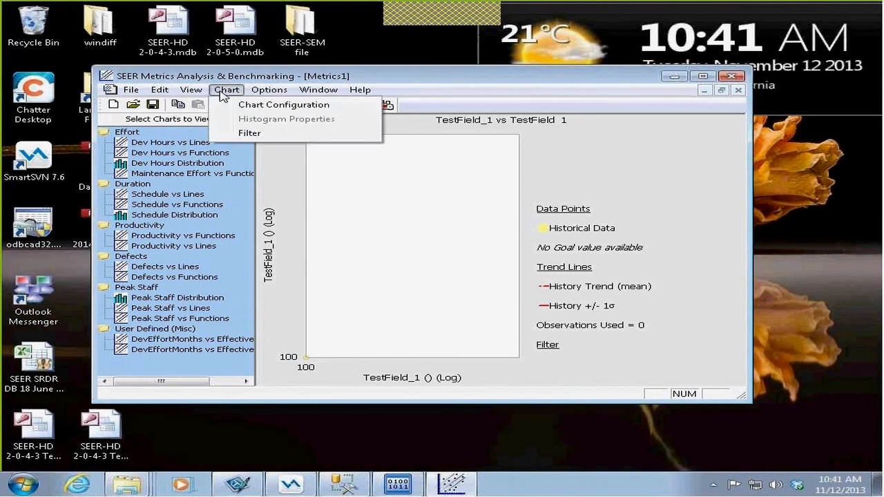
click(254, 108)
click(347, 310)
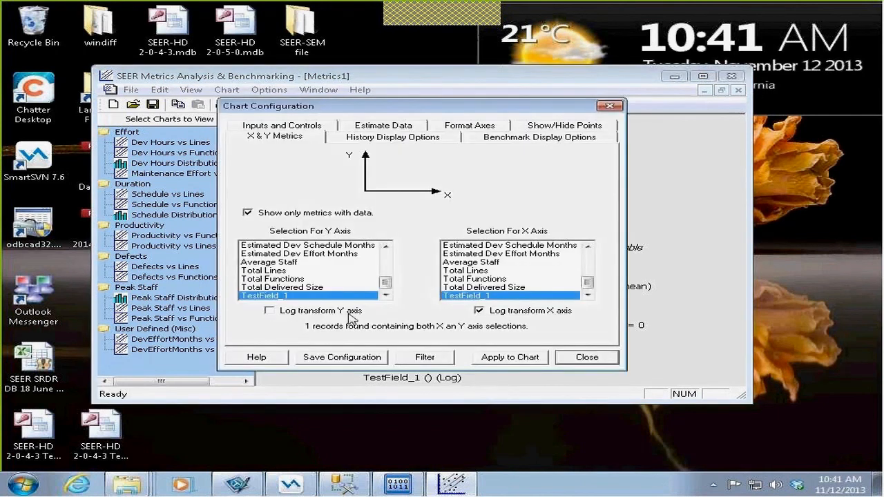
click(512, 313)
click(519, 359)
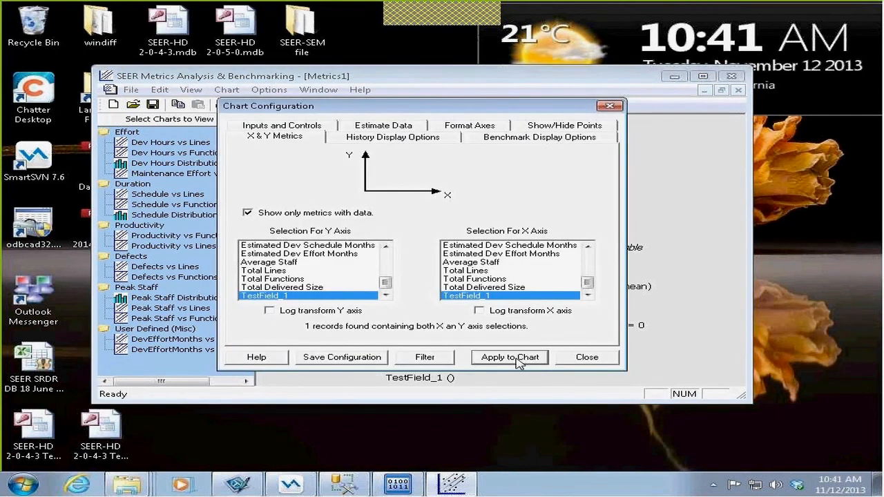
click(584, 356)
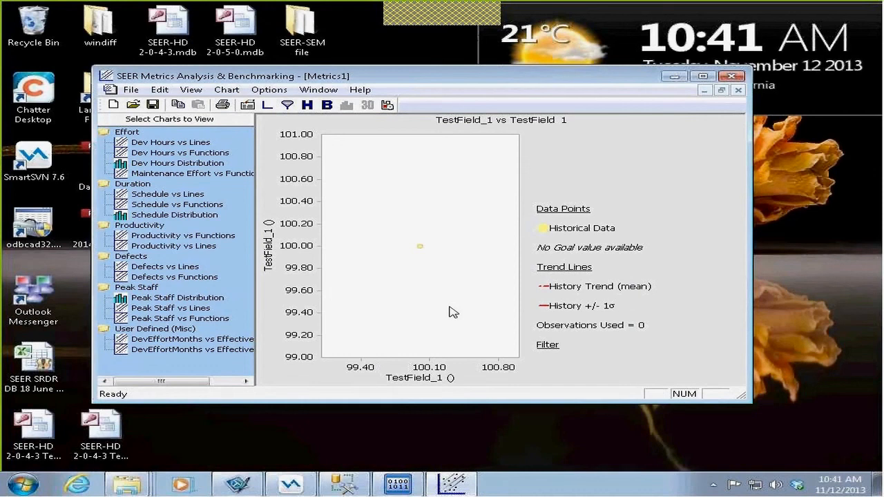
Change the chart's X-axis metric to Estimated Dev Schedule Months, keeping TestField_1 on the Y axis, and apply it.
click(226, 90)
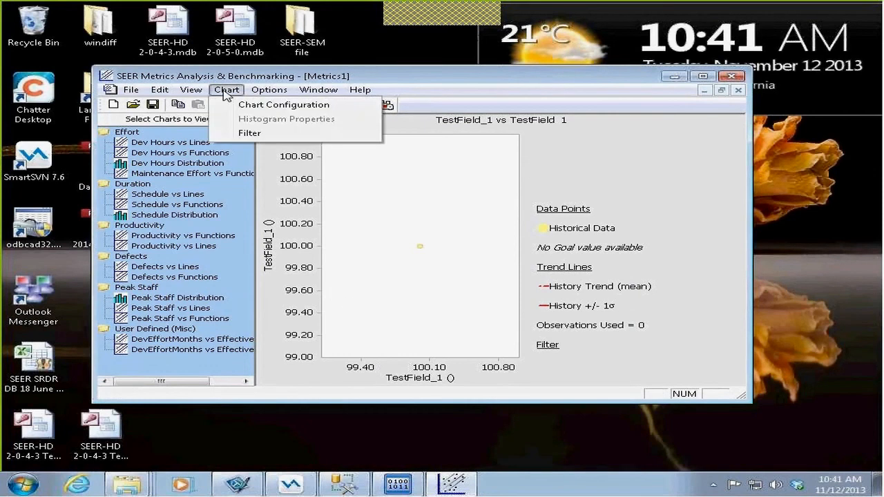
click(239, 108)
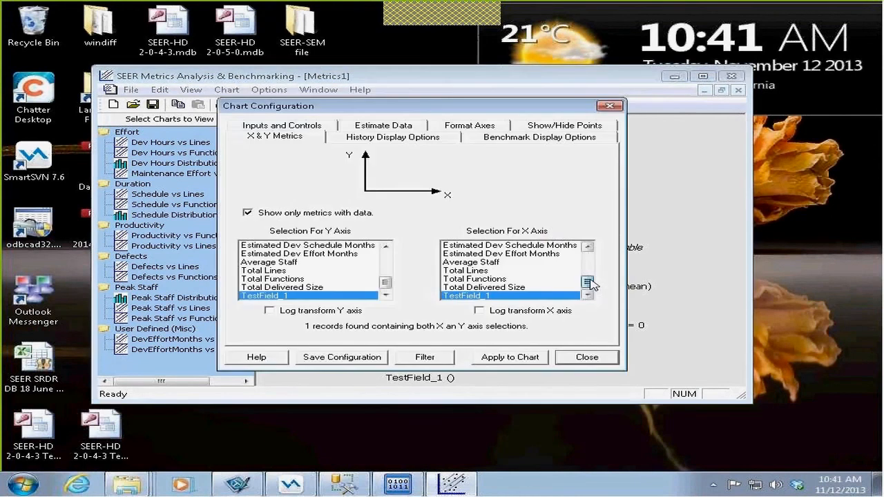
drag(591, 286, 588, 275)
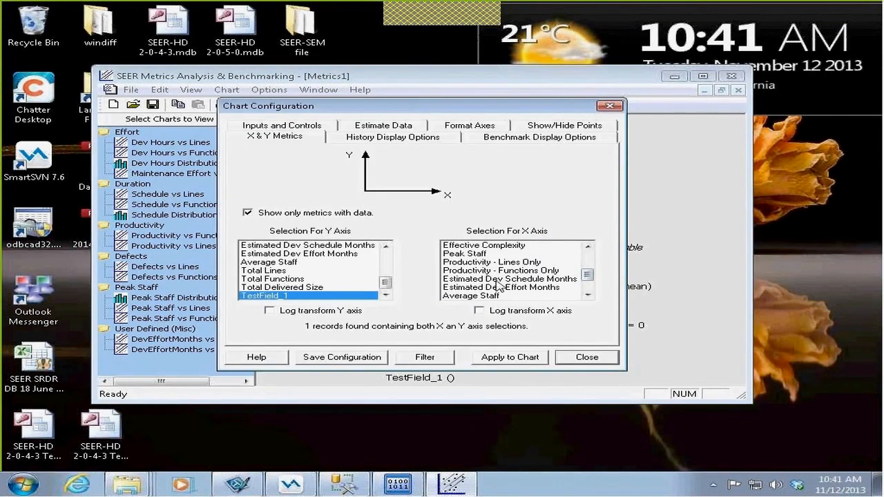
click(497, 281)
click(519, 358)
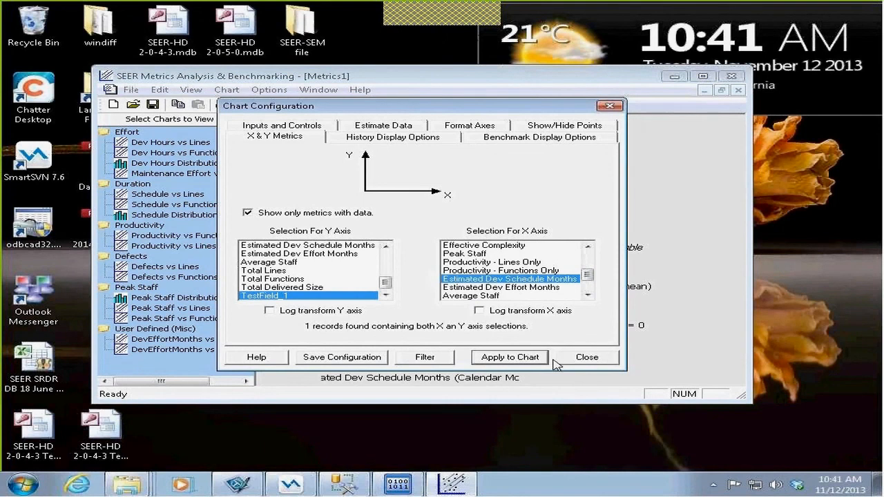
click(589, 362)
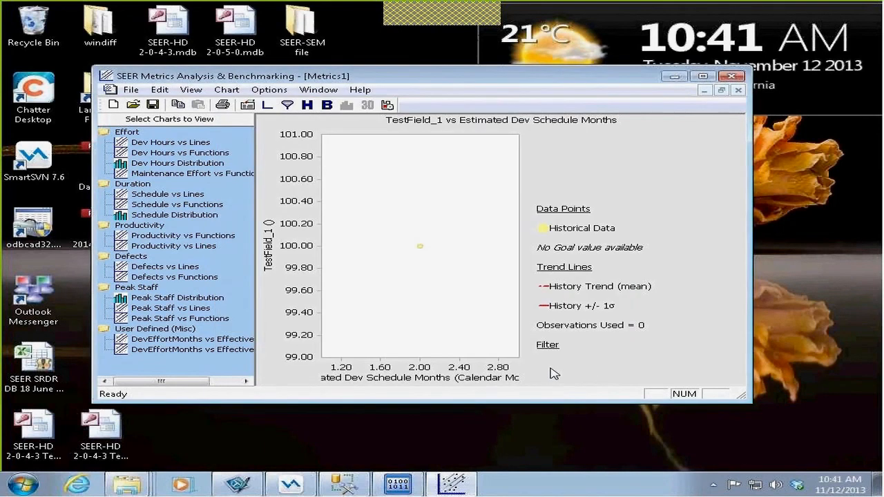
click(703, 76)
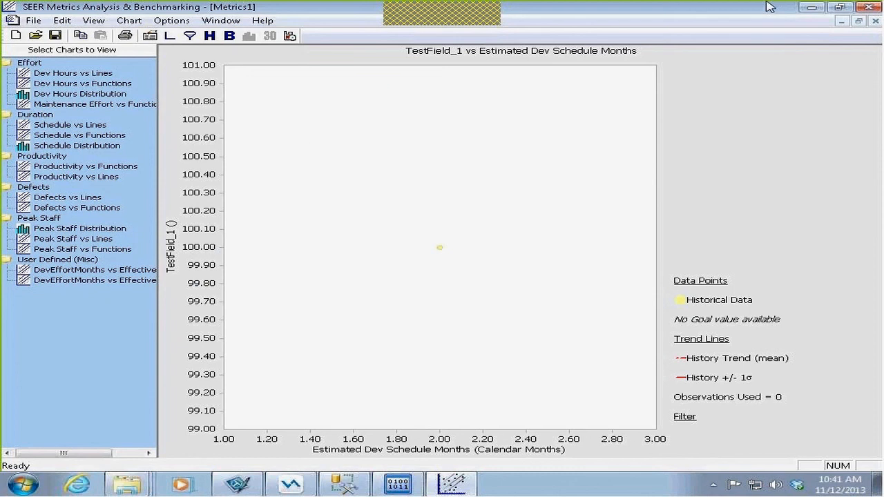
drag(530, 7, 488, 76)
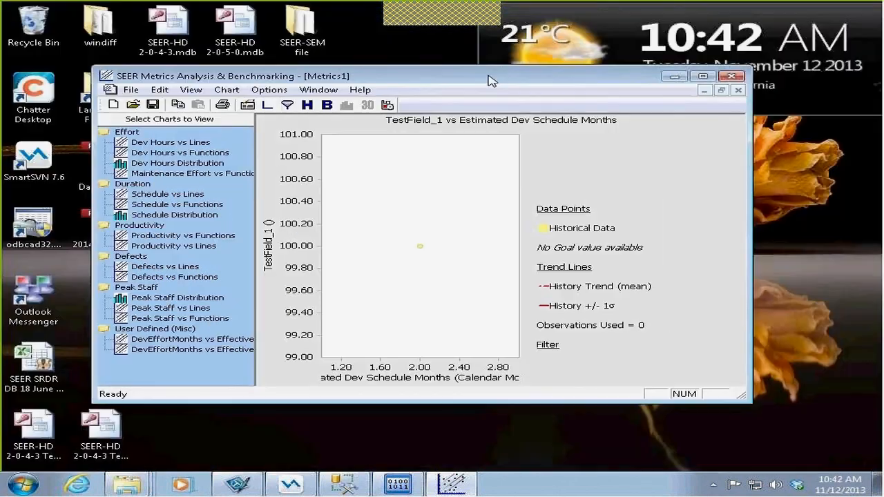